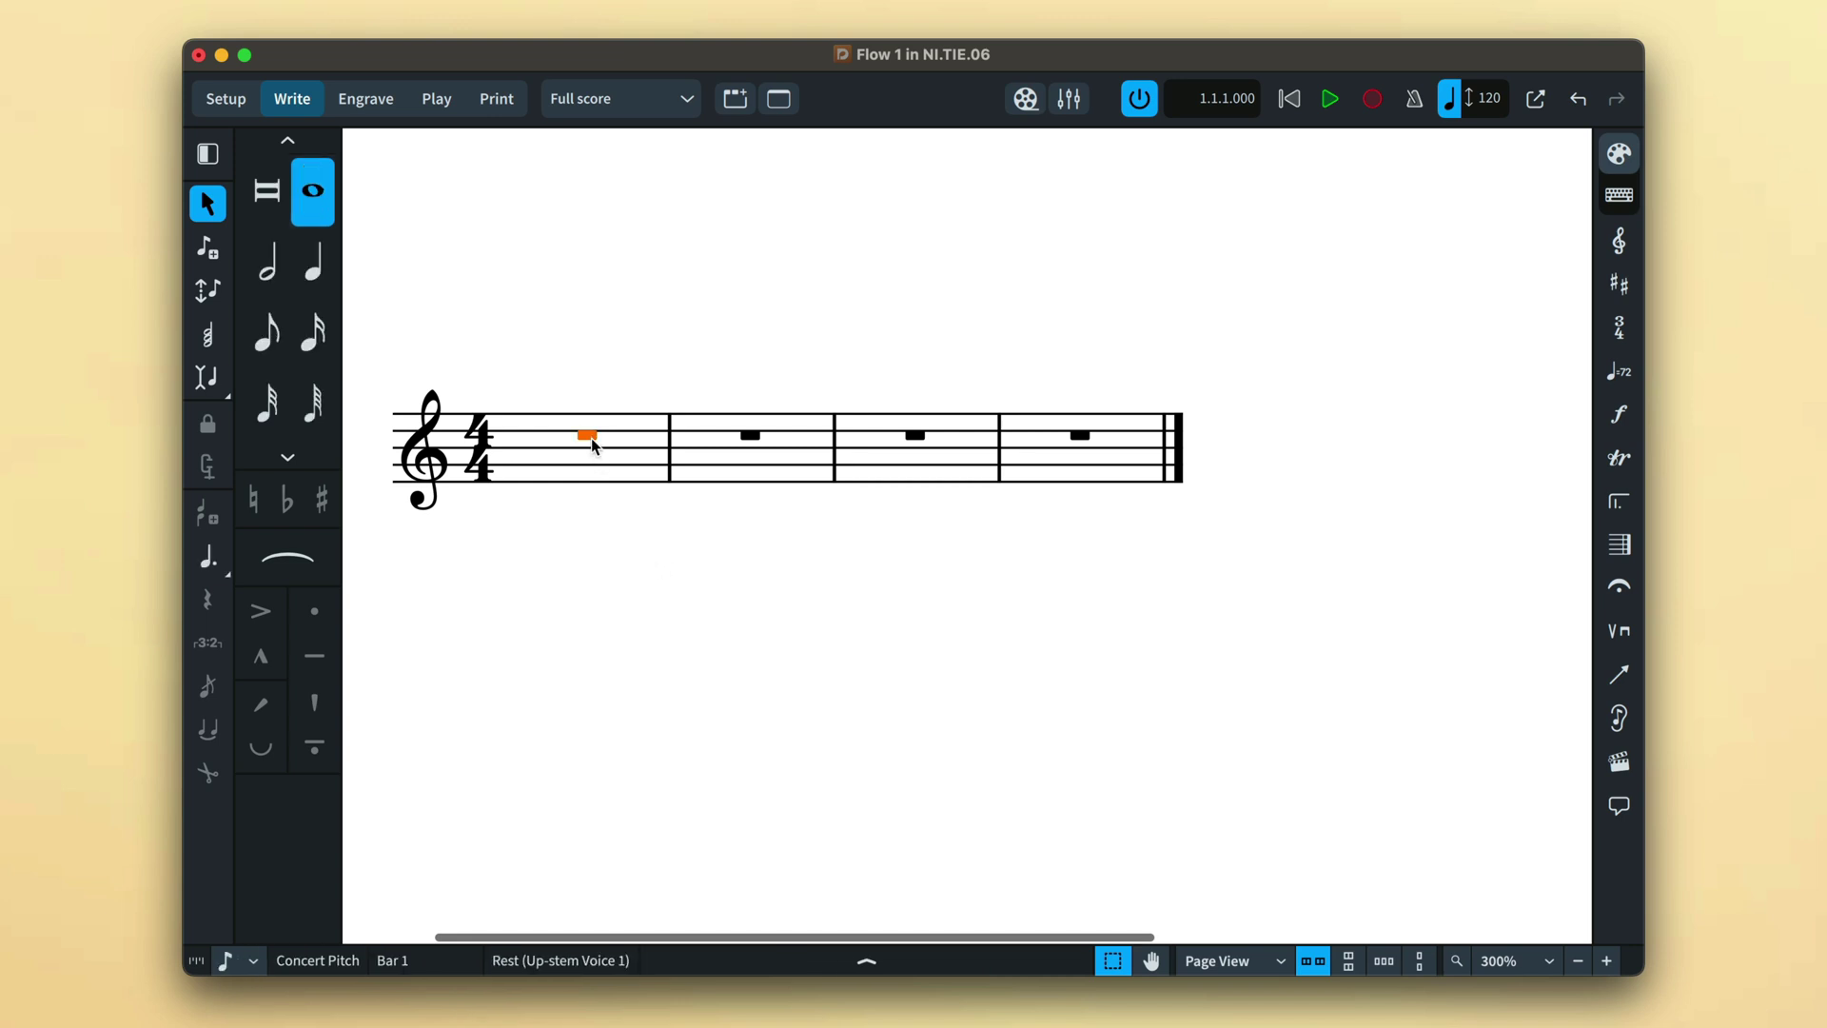
- Enter G4, then A4 and C5 as dotted quarters that Dorico notates as tie chains in bar 1
left_click(213, 252)
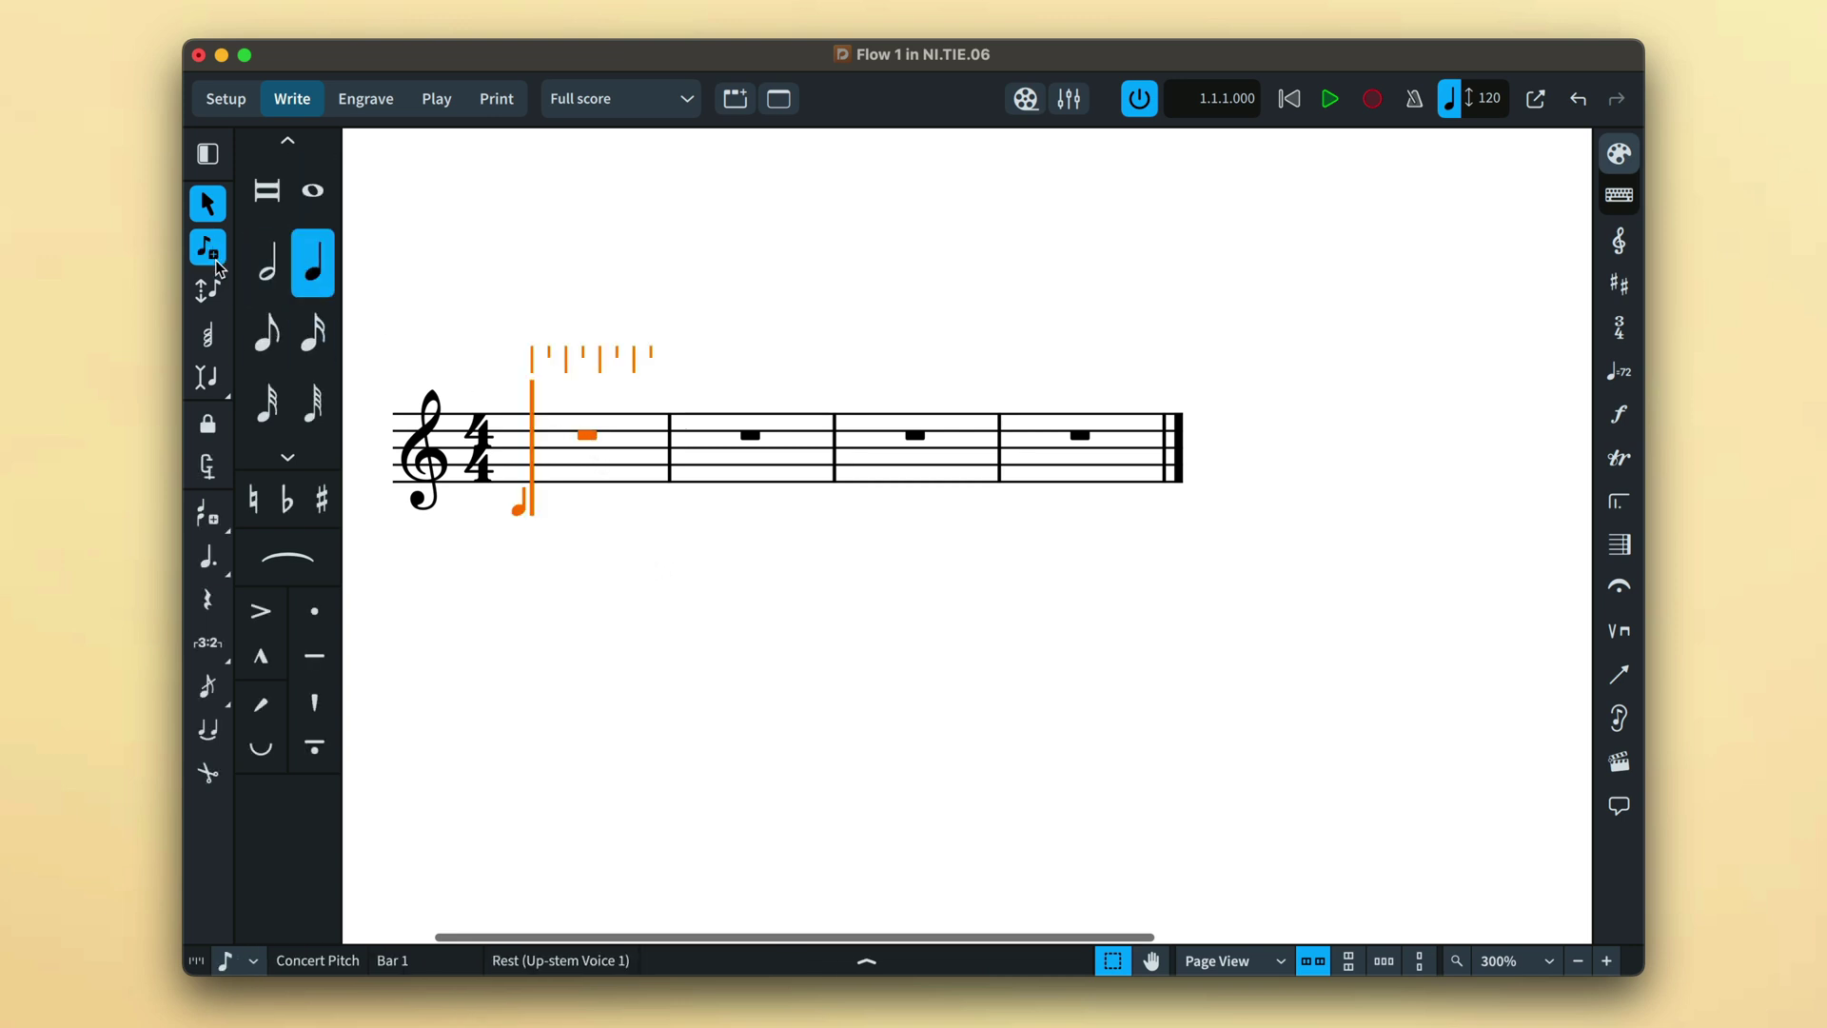
left_click(205, 561)
key("g")
key("a")
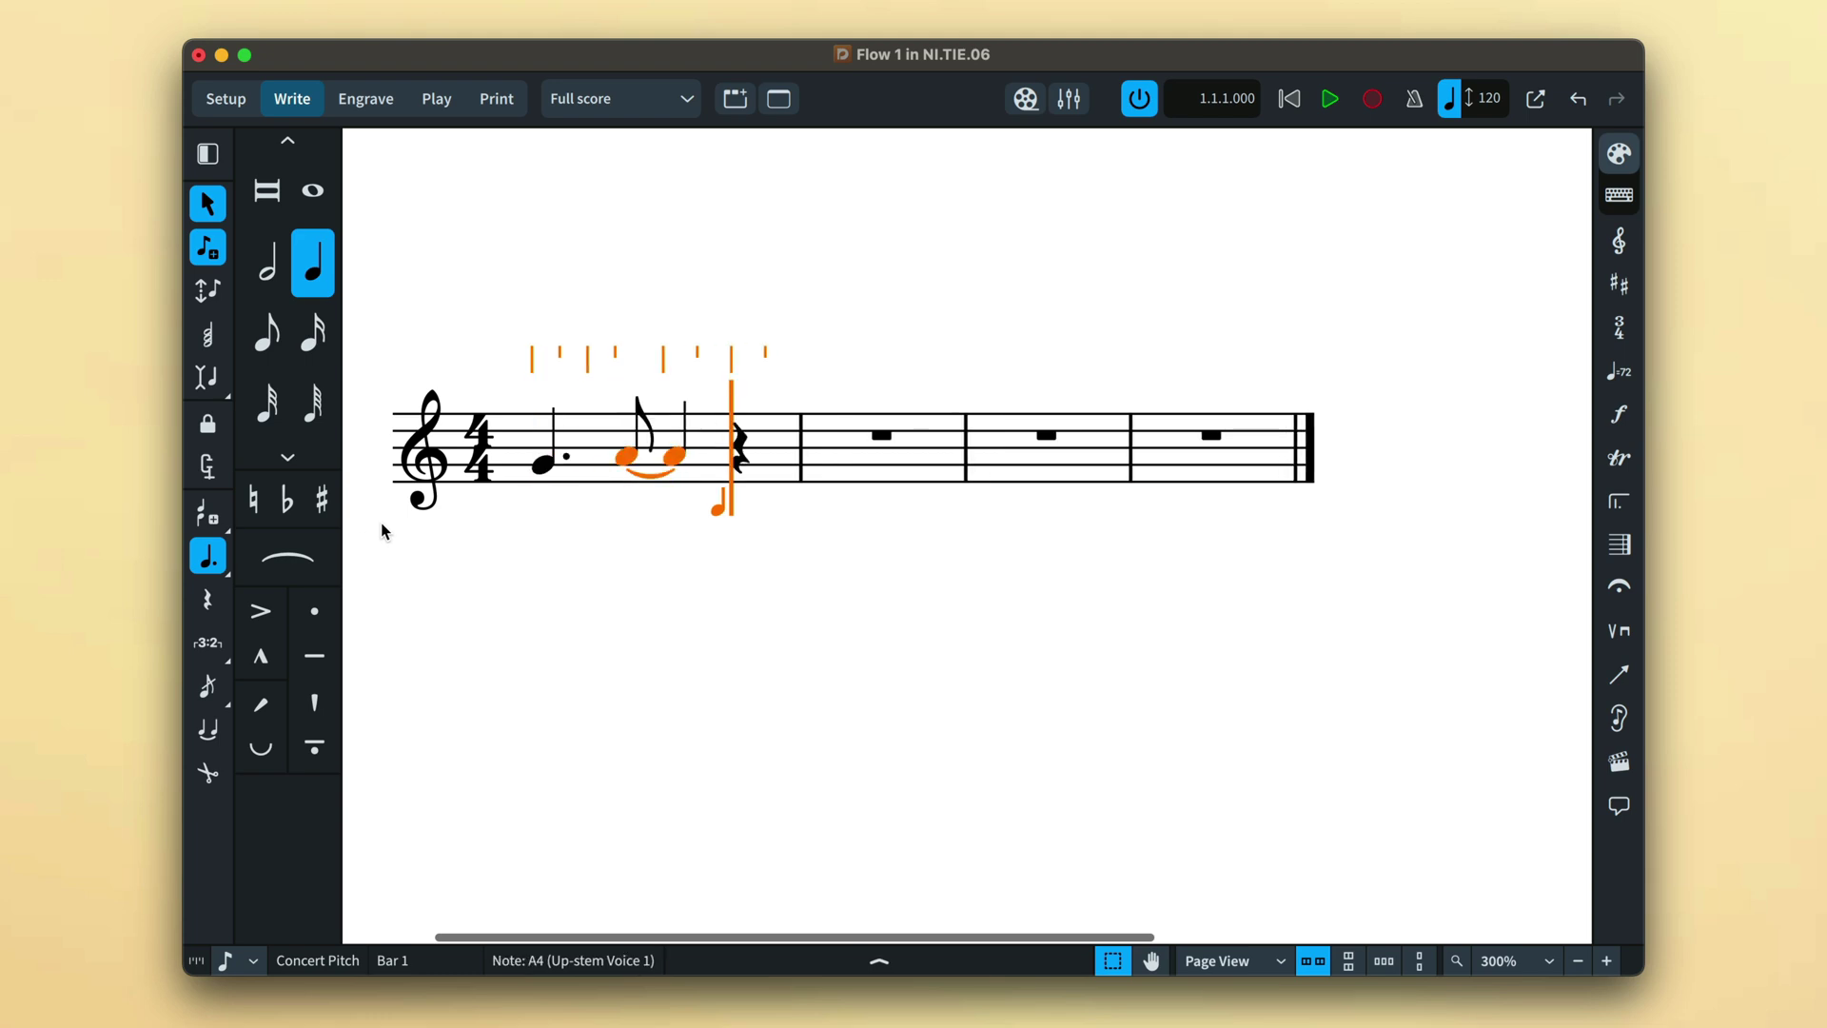
key("super+shift+n")
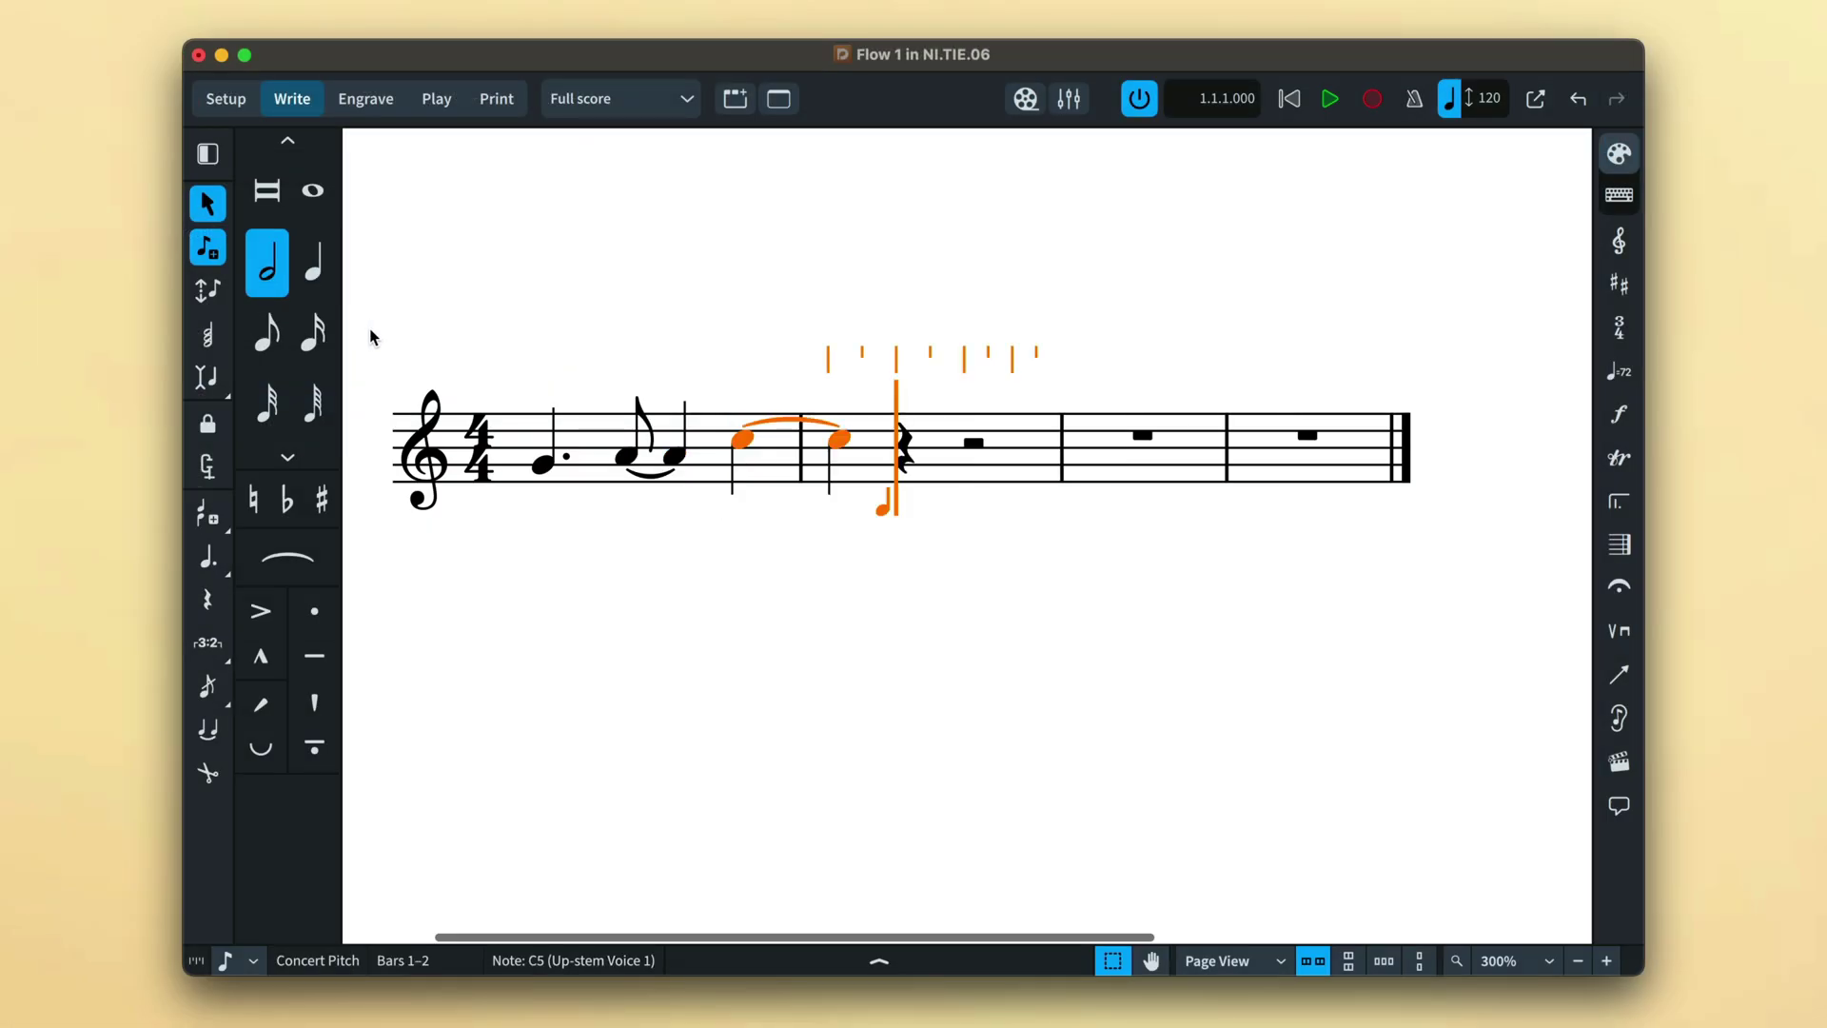
left_click(315, 263)
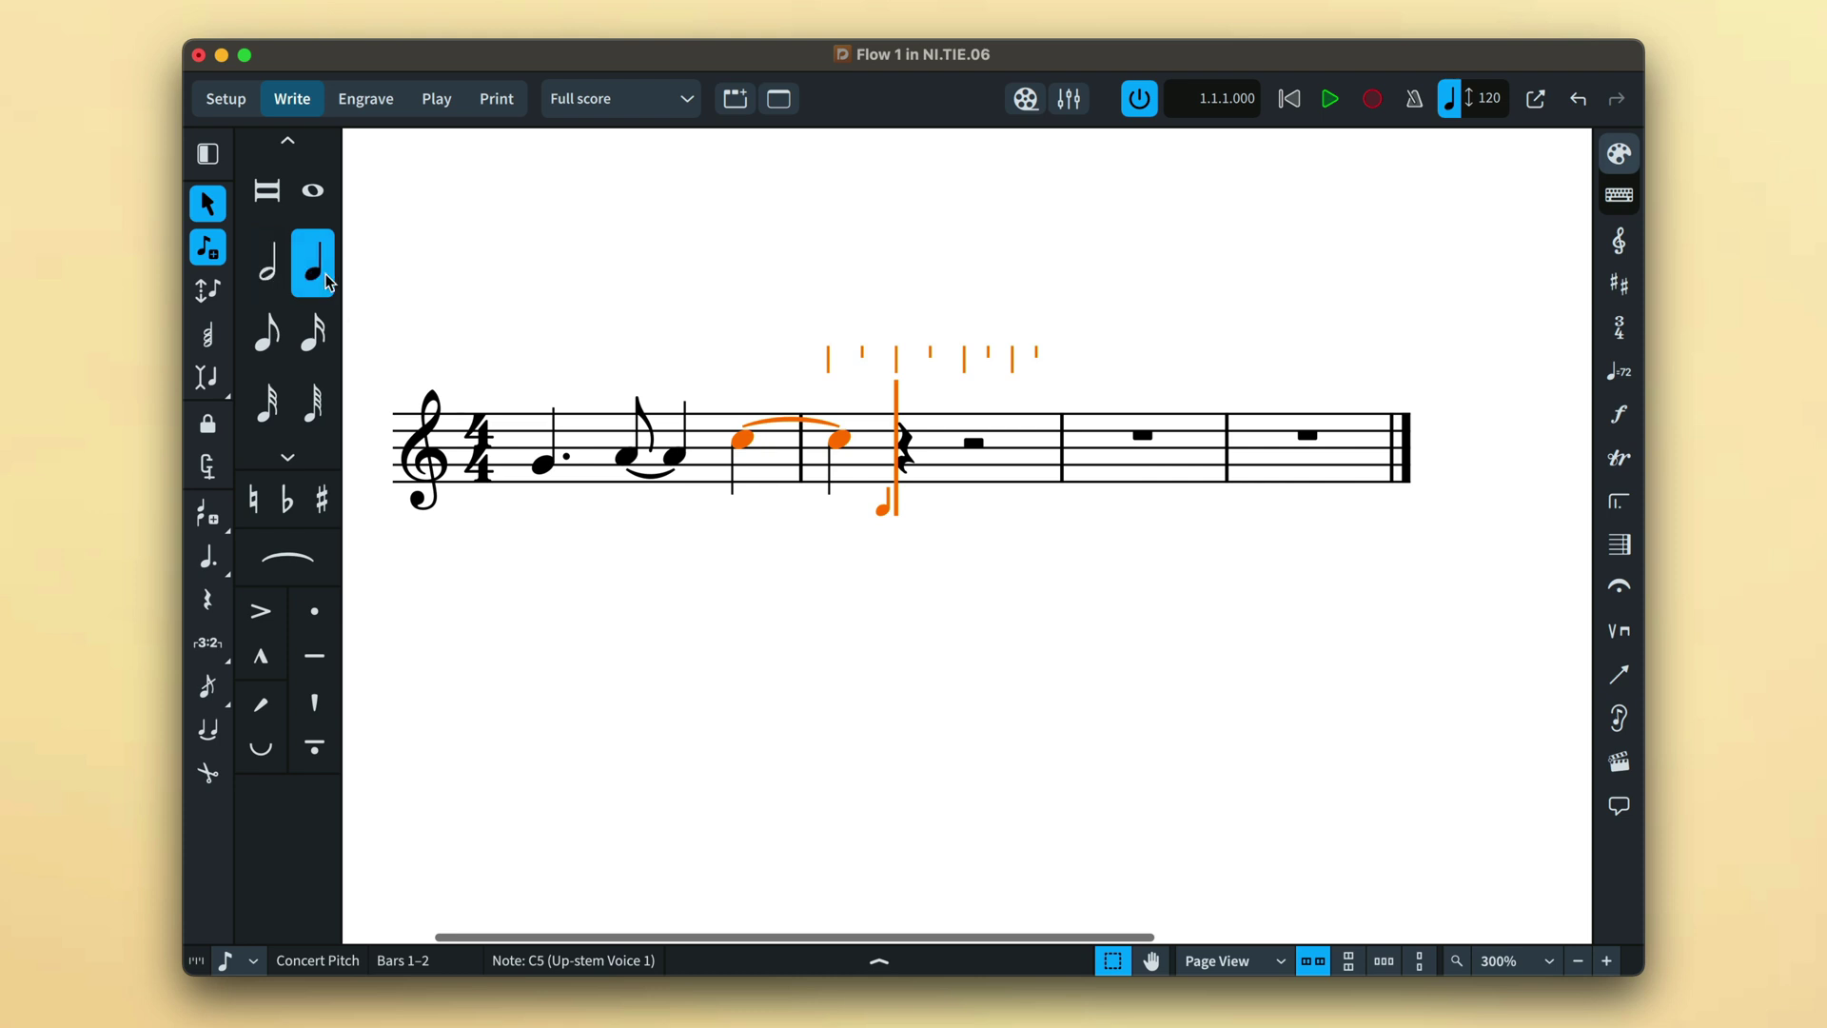
key("period")
key("d")
key("c")
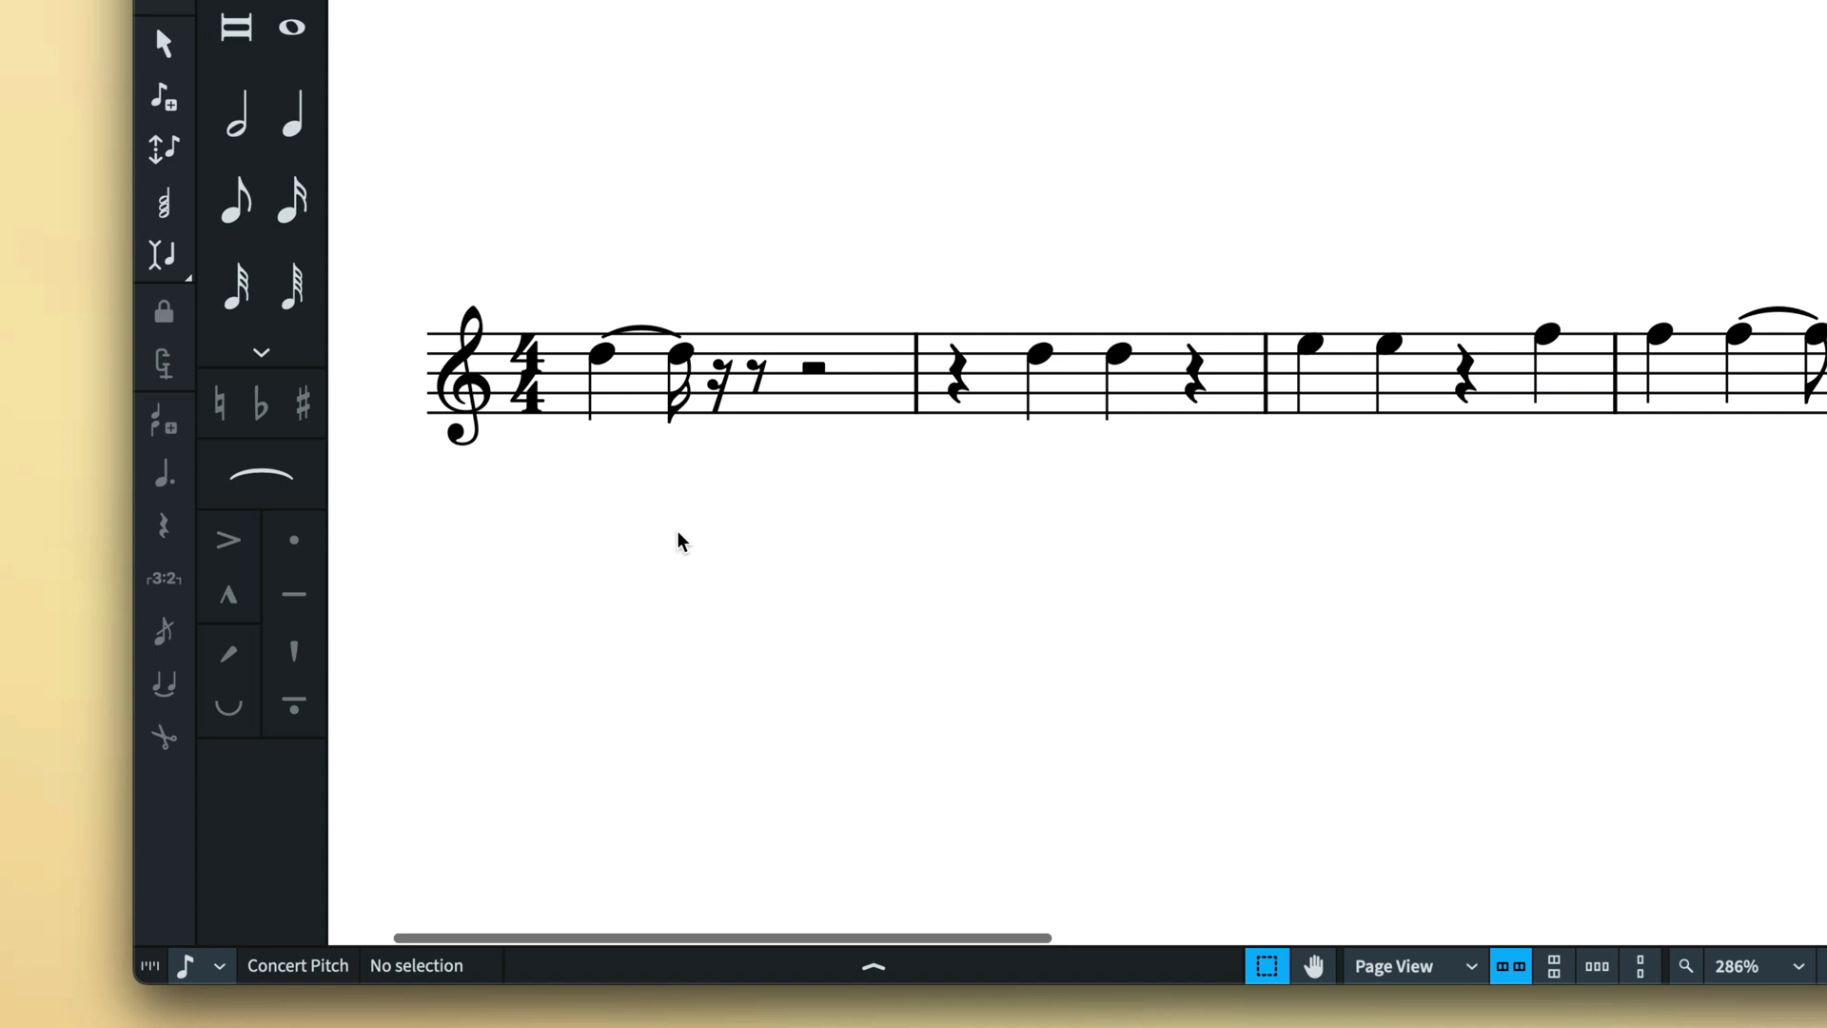
- Replace bar 1's half rest with a D5 quarter tied into a D5 sixteenth
left_click(602, 356)
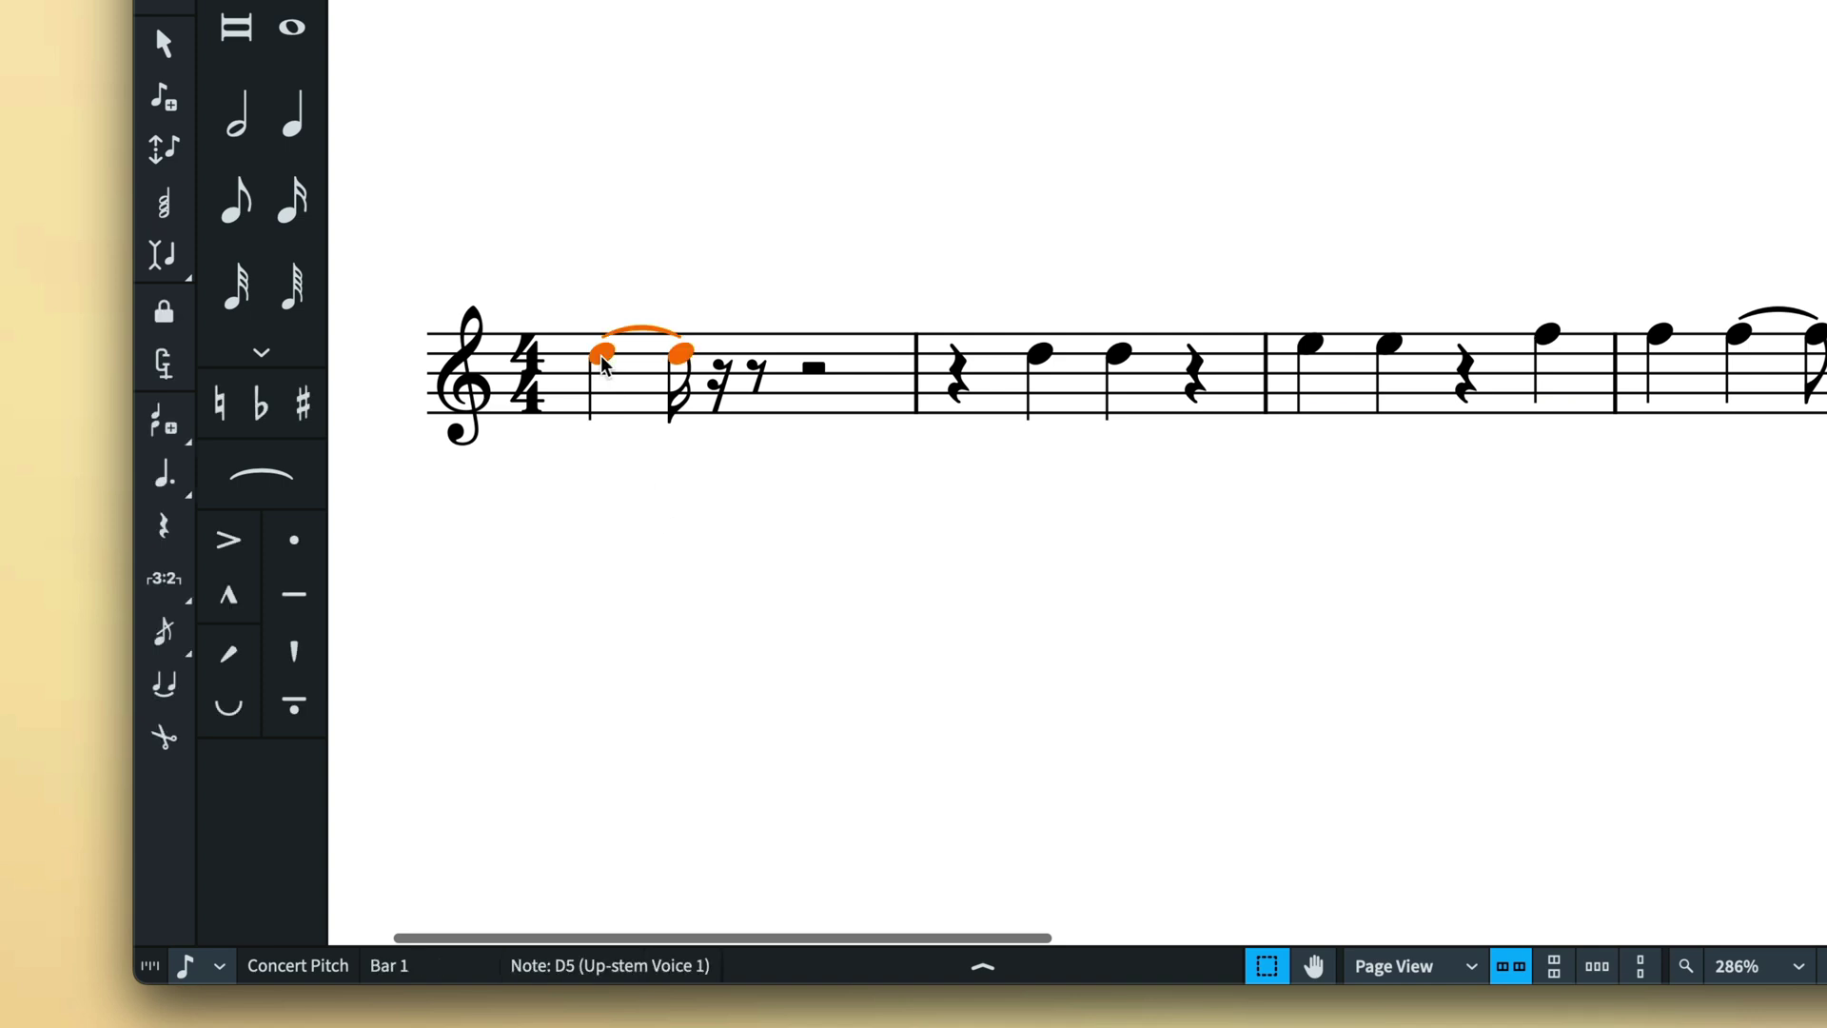
left_click(684, 540)
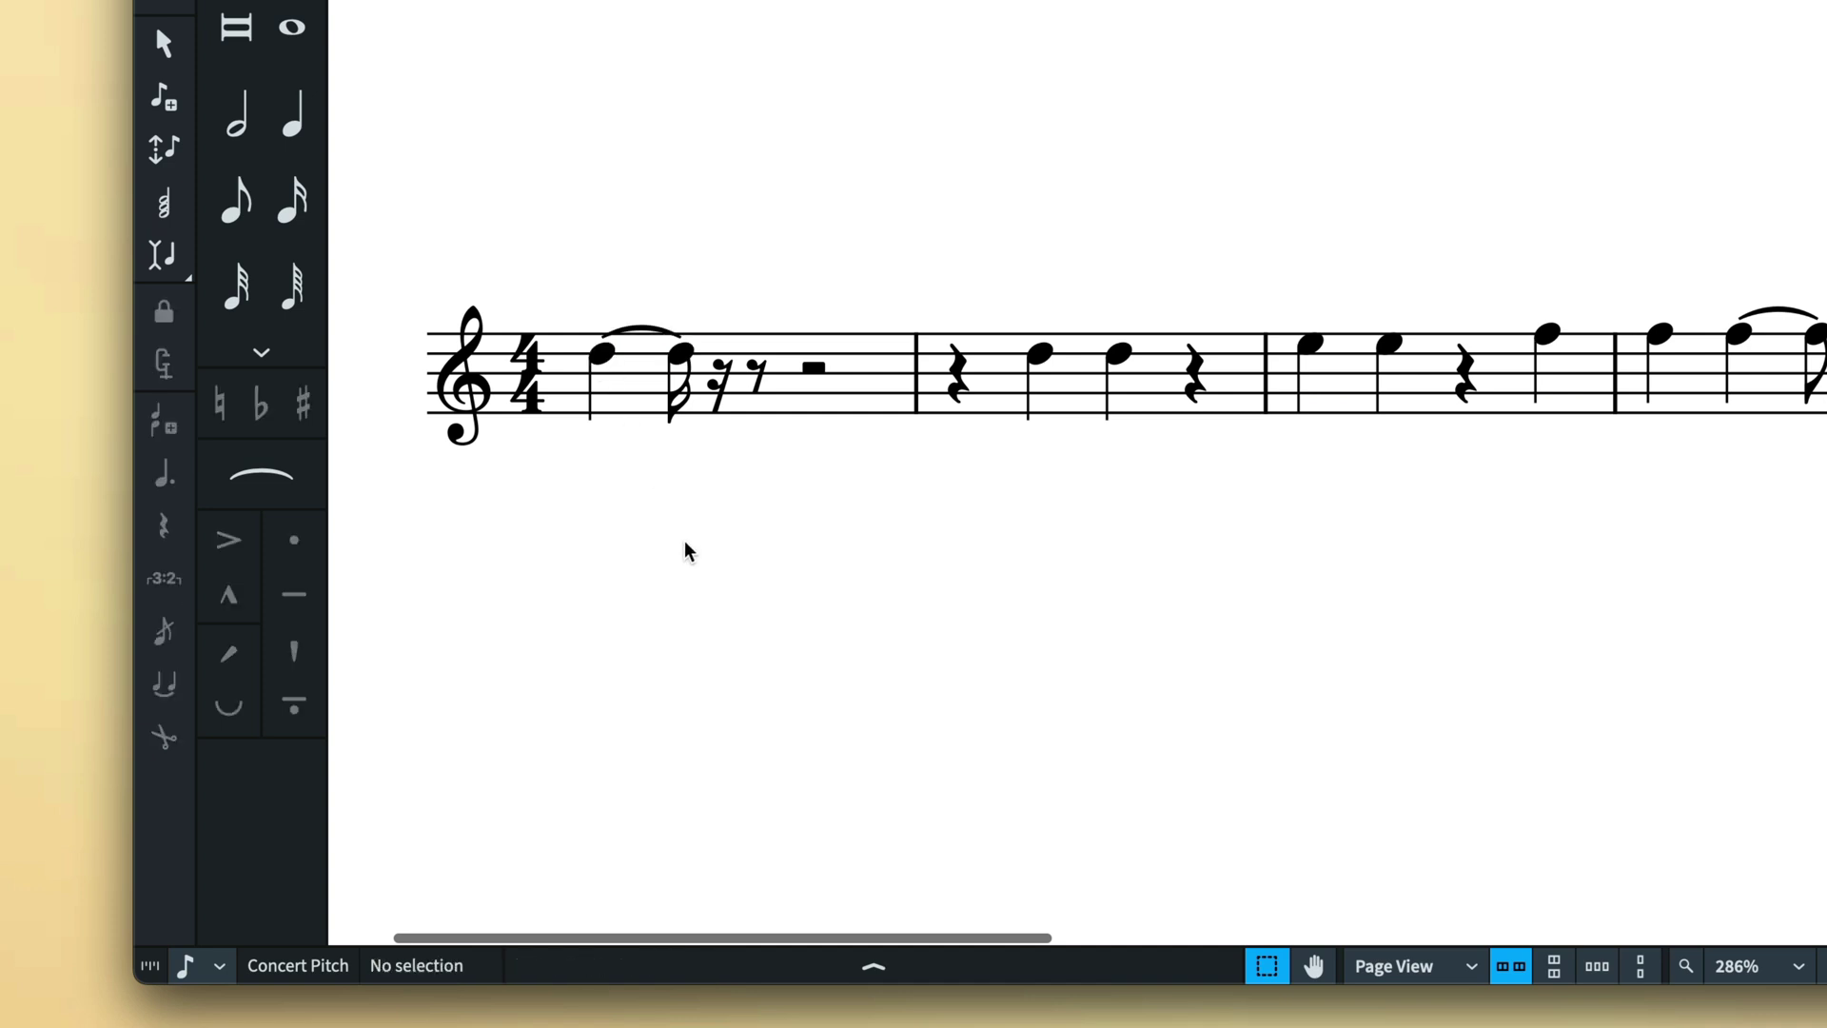
double_click(800, 391)
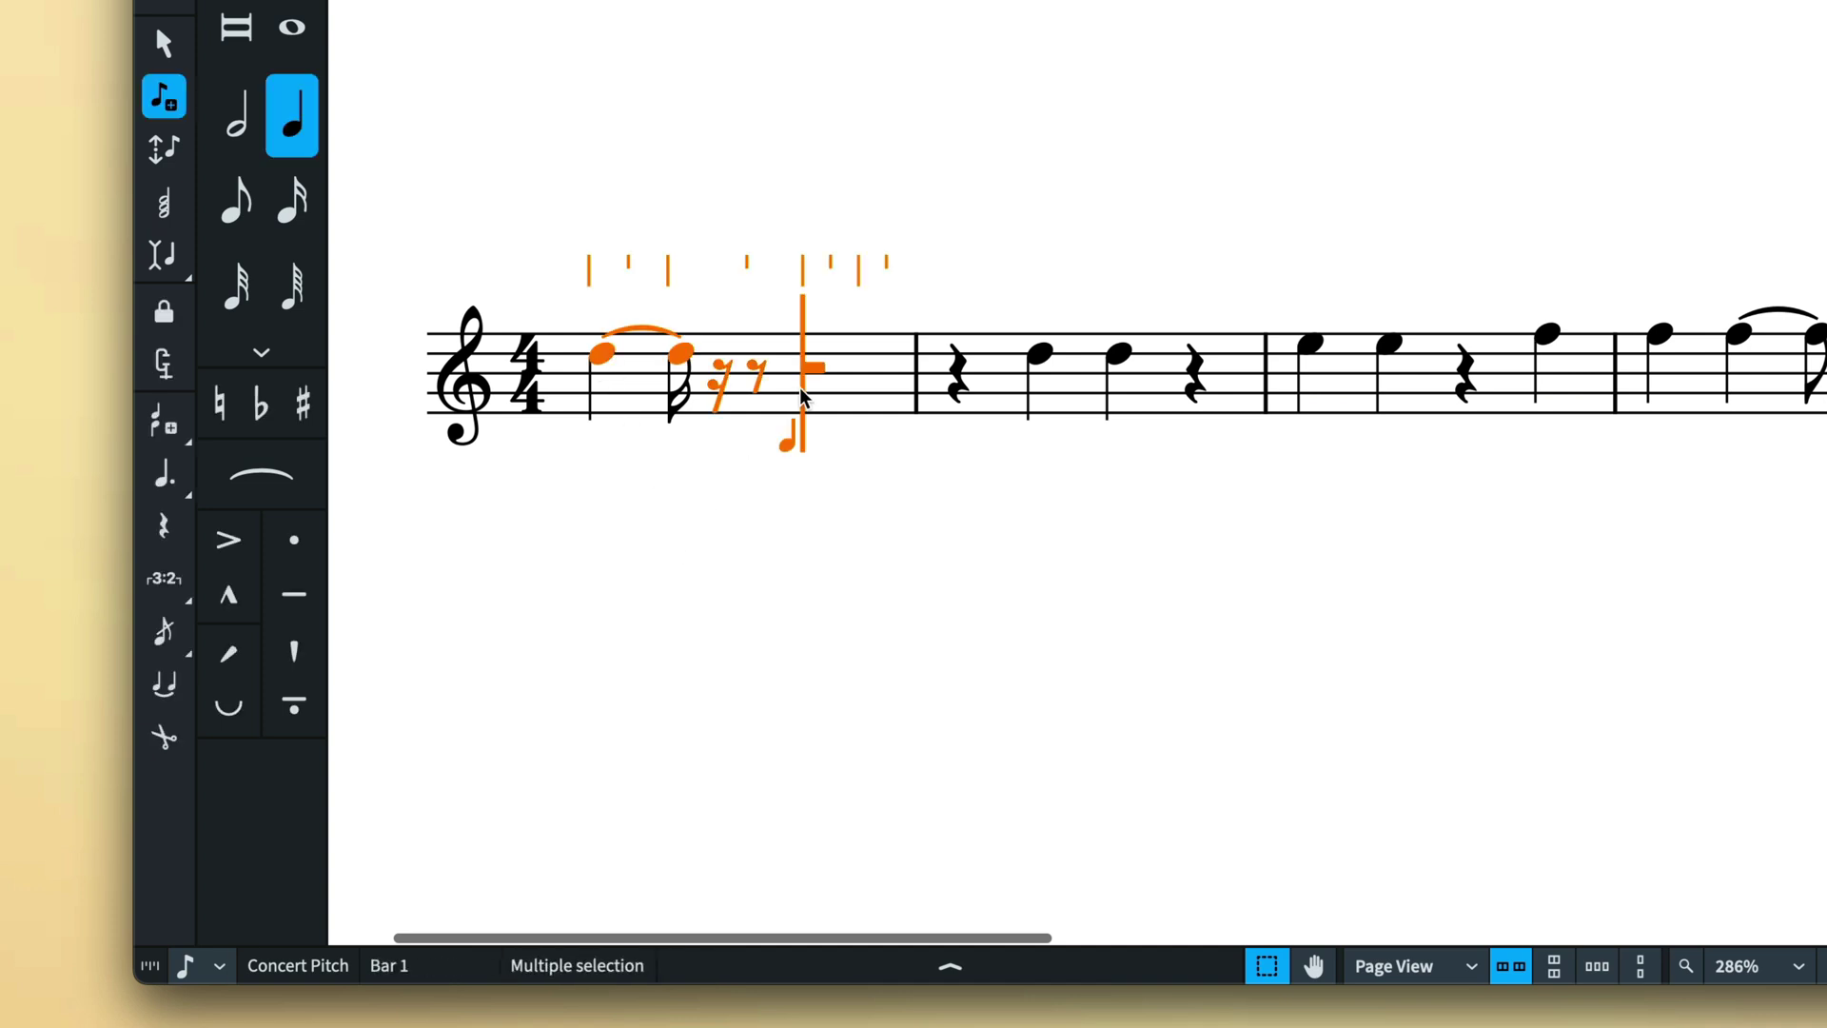
left_click(810, 359)
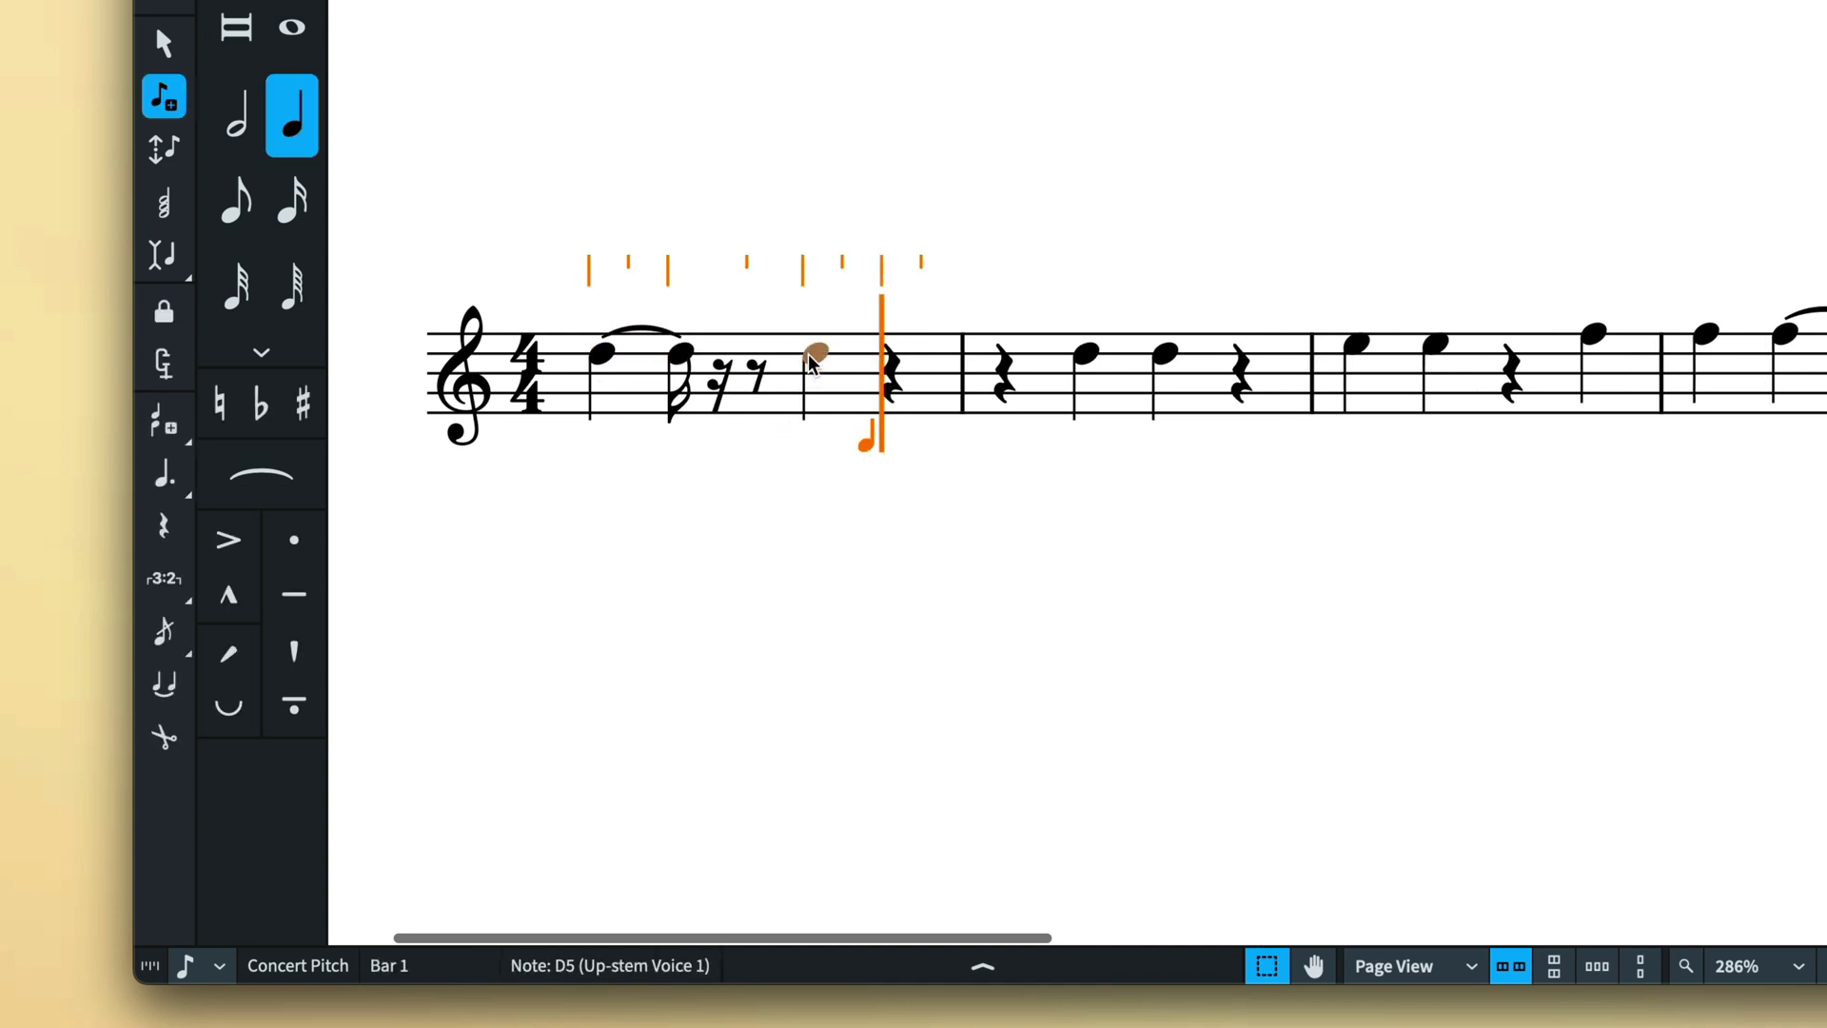
left_click(293, 201)
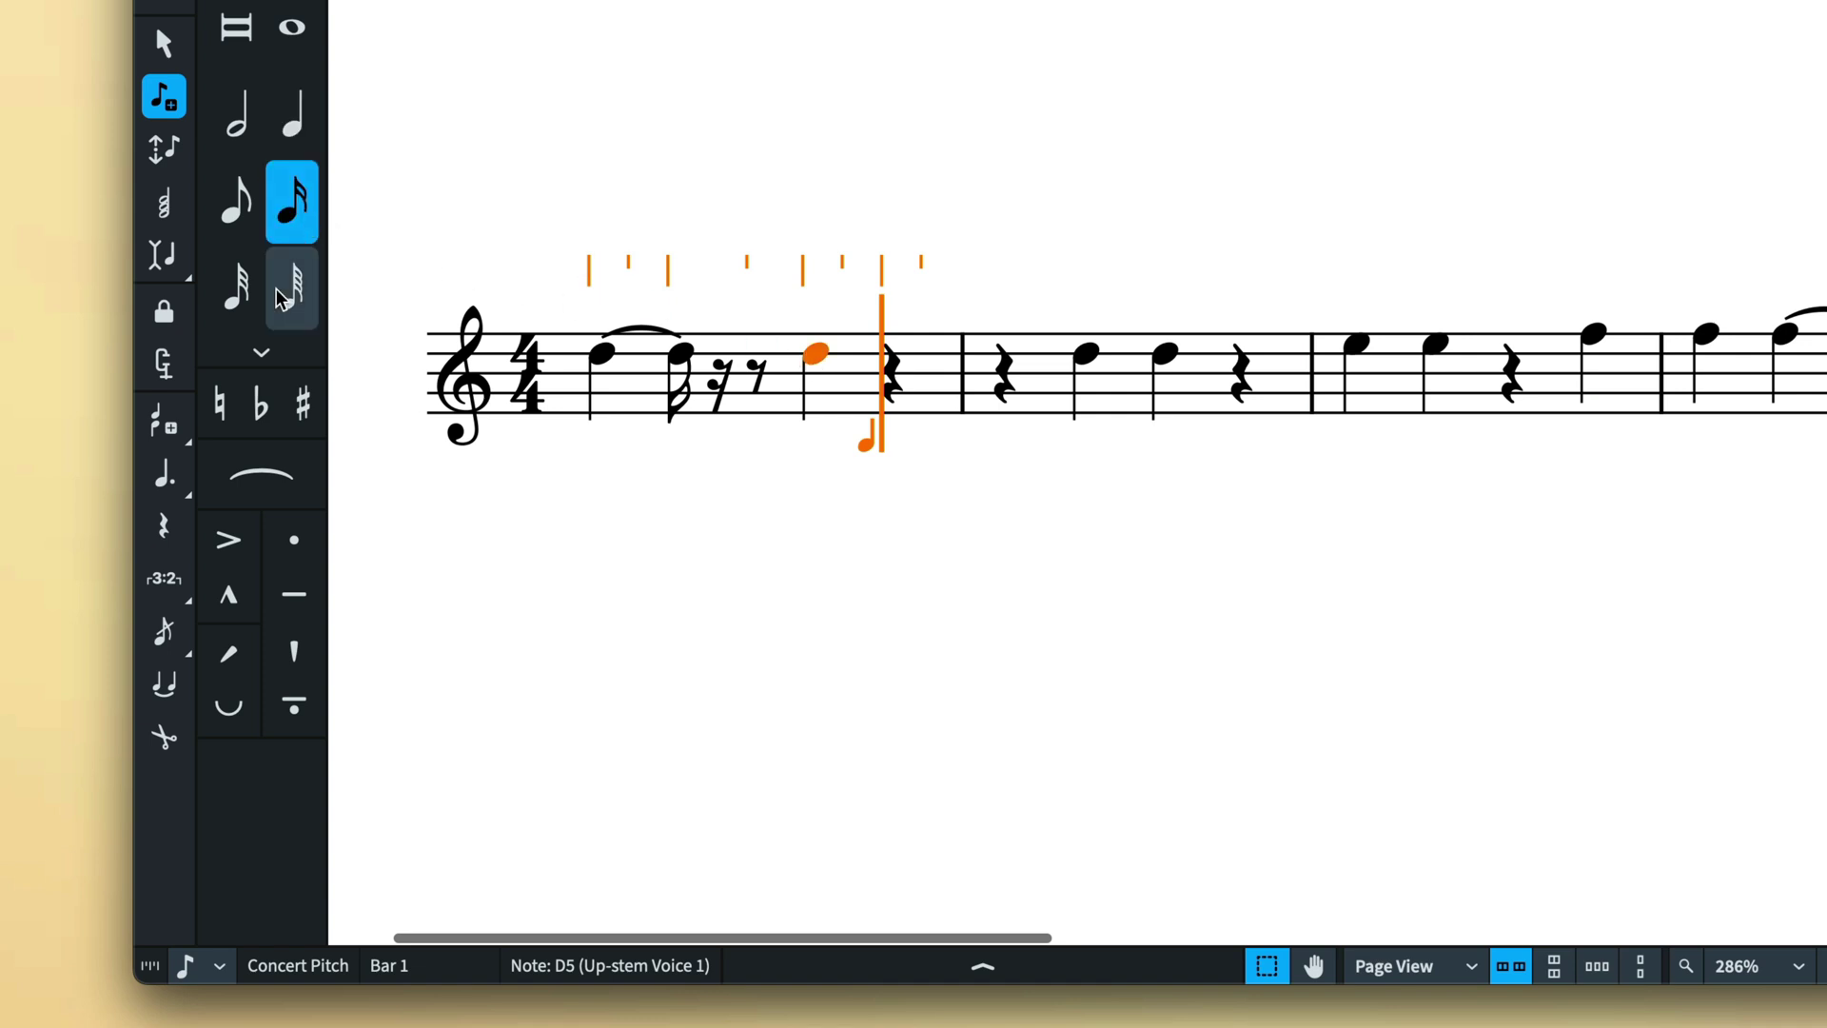
left_click(163, 682)
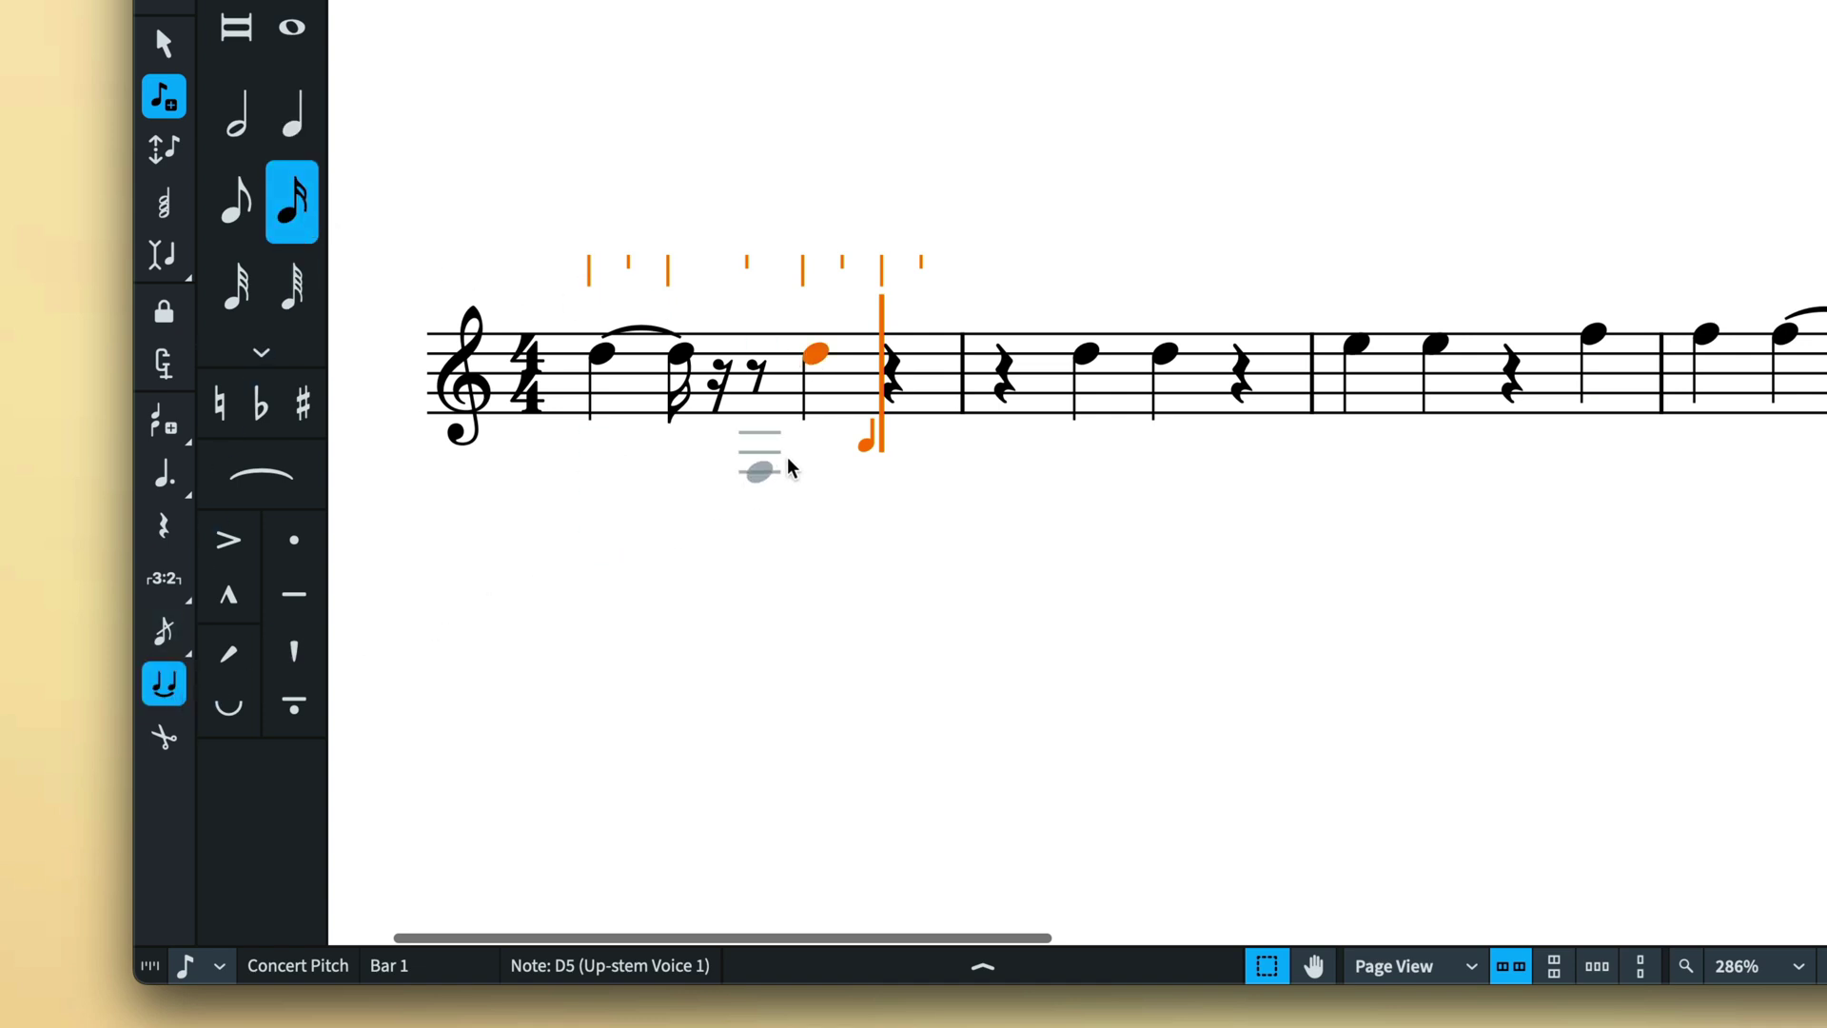
key("t")
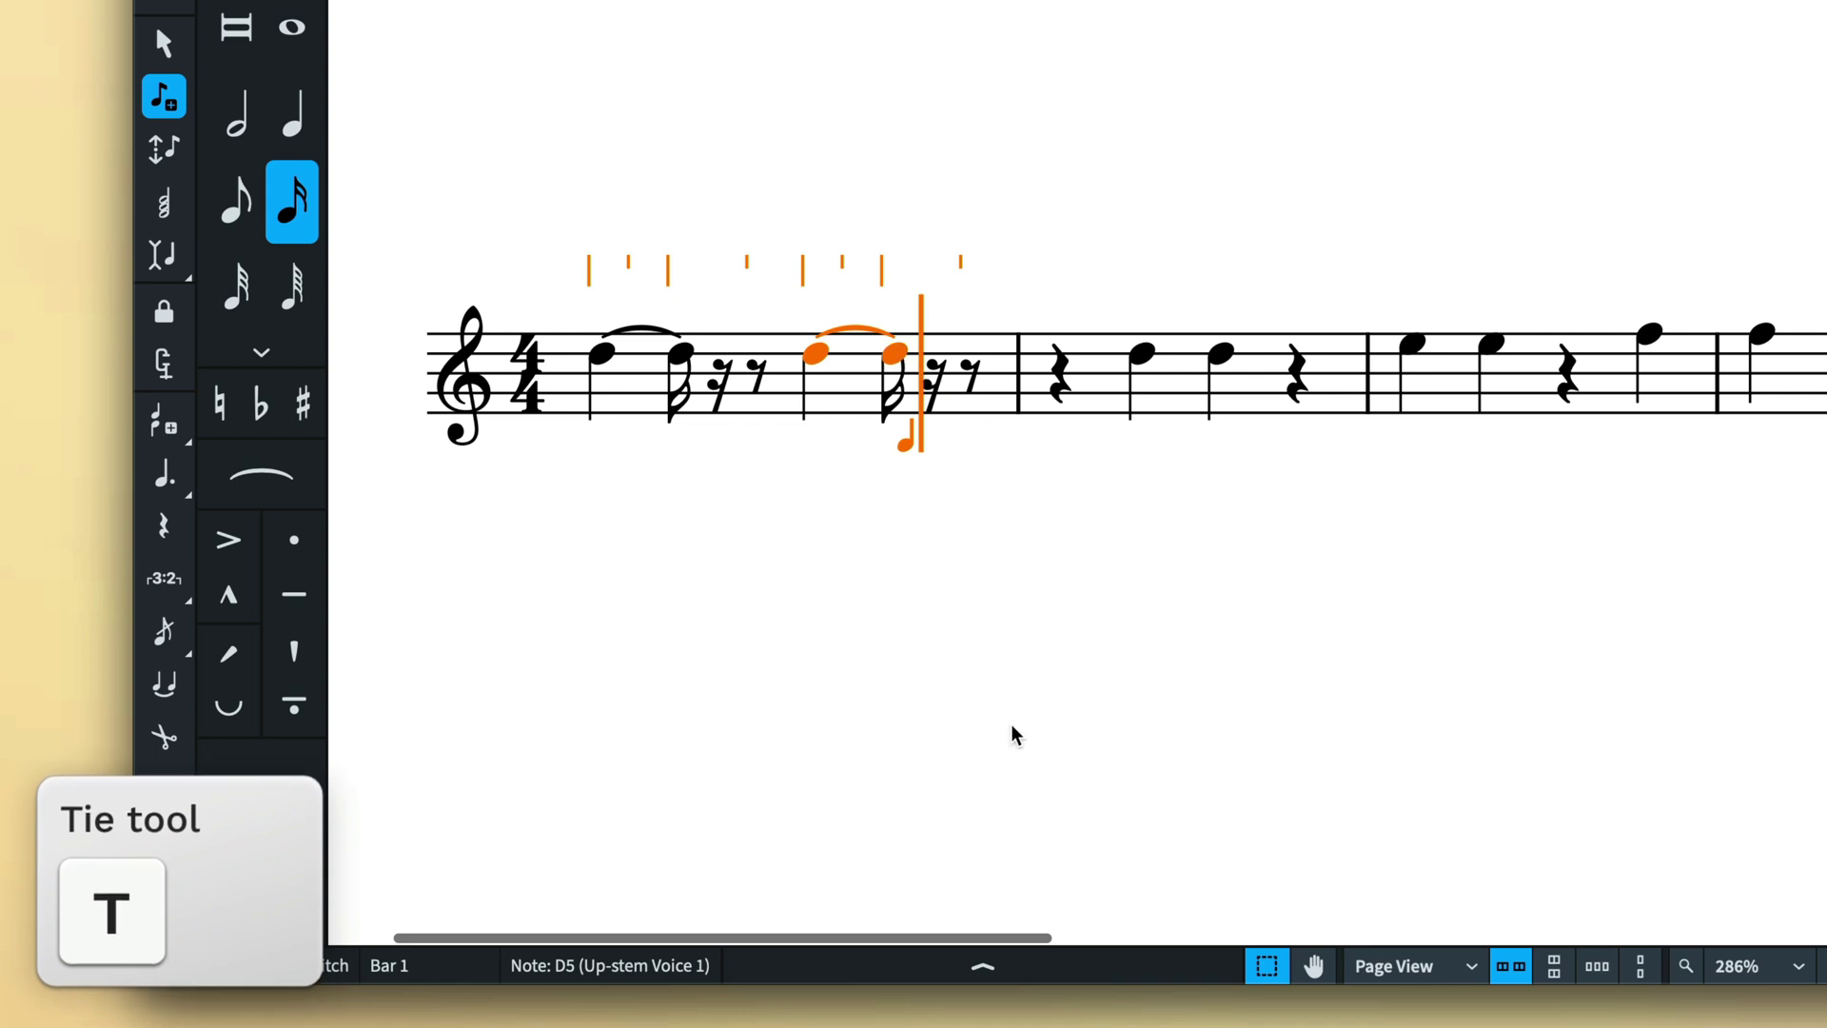
key("Escape")
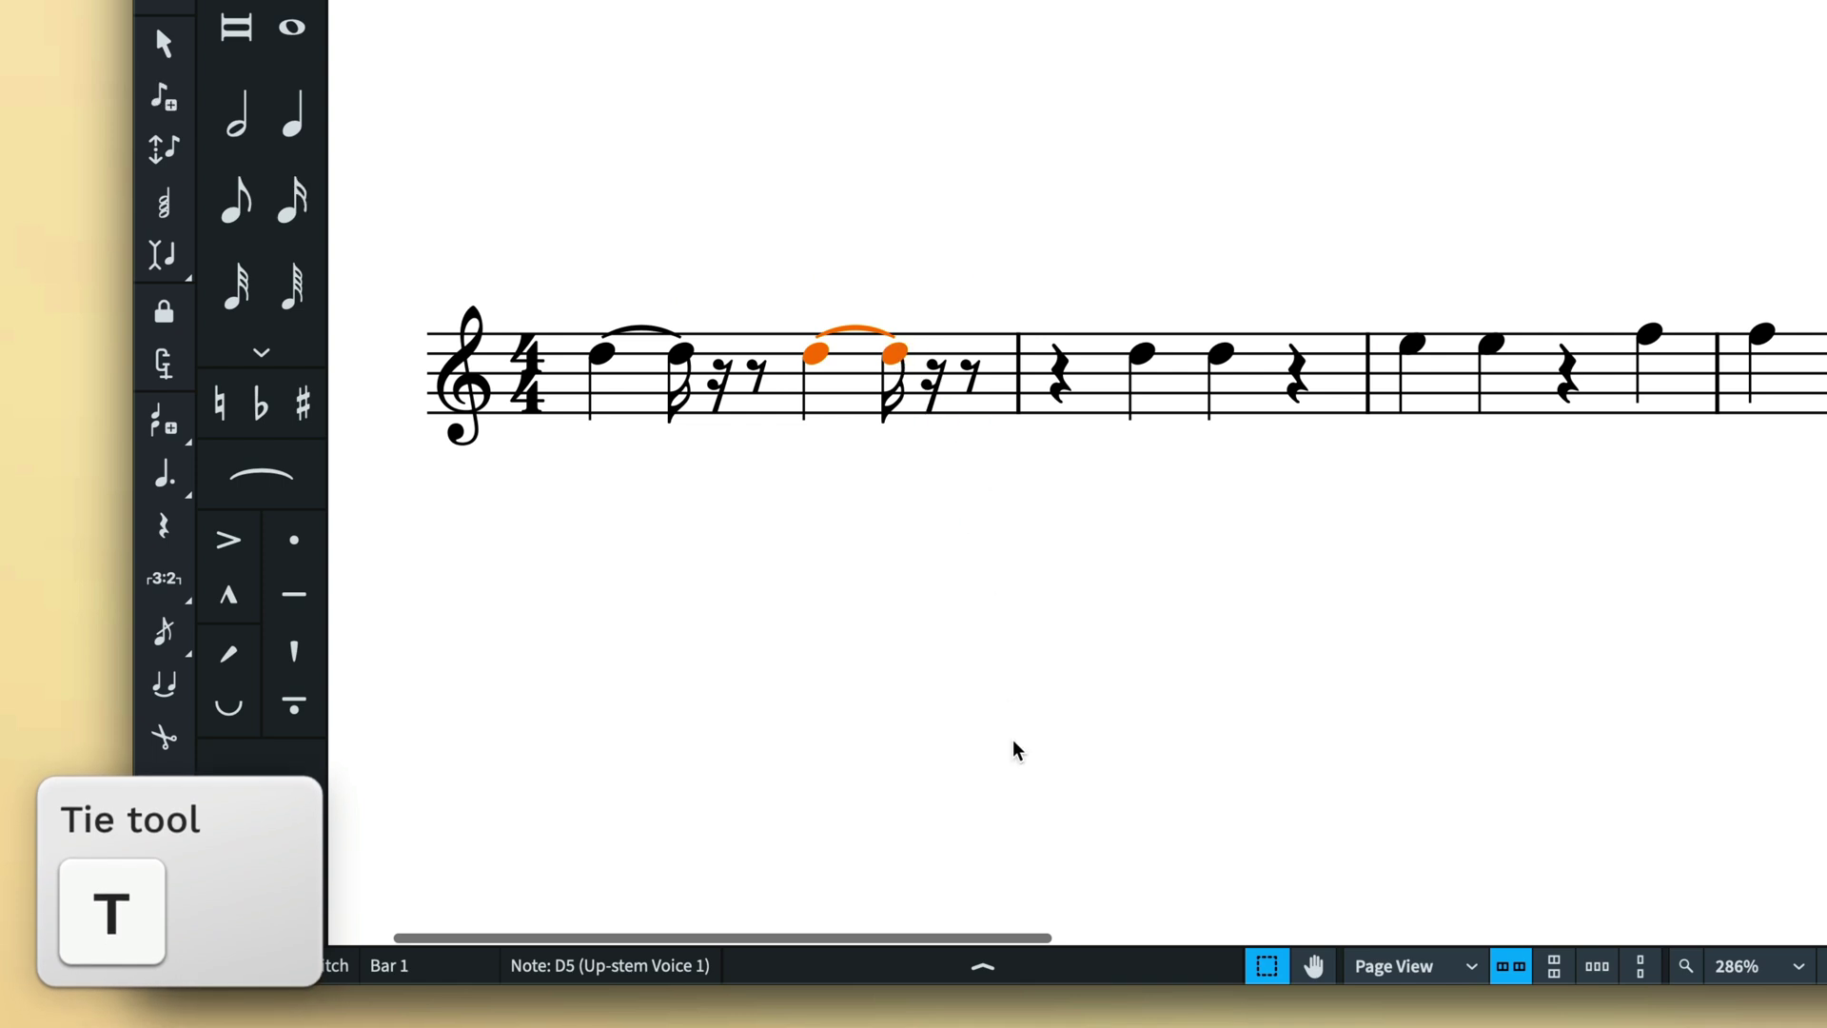
- Tie bar 2's two D5 quarters together and make bar 3's first E5 a half note
left_click(1144, 366)
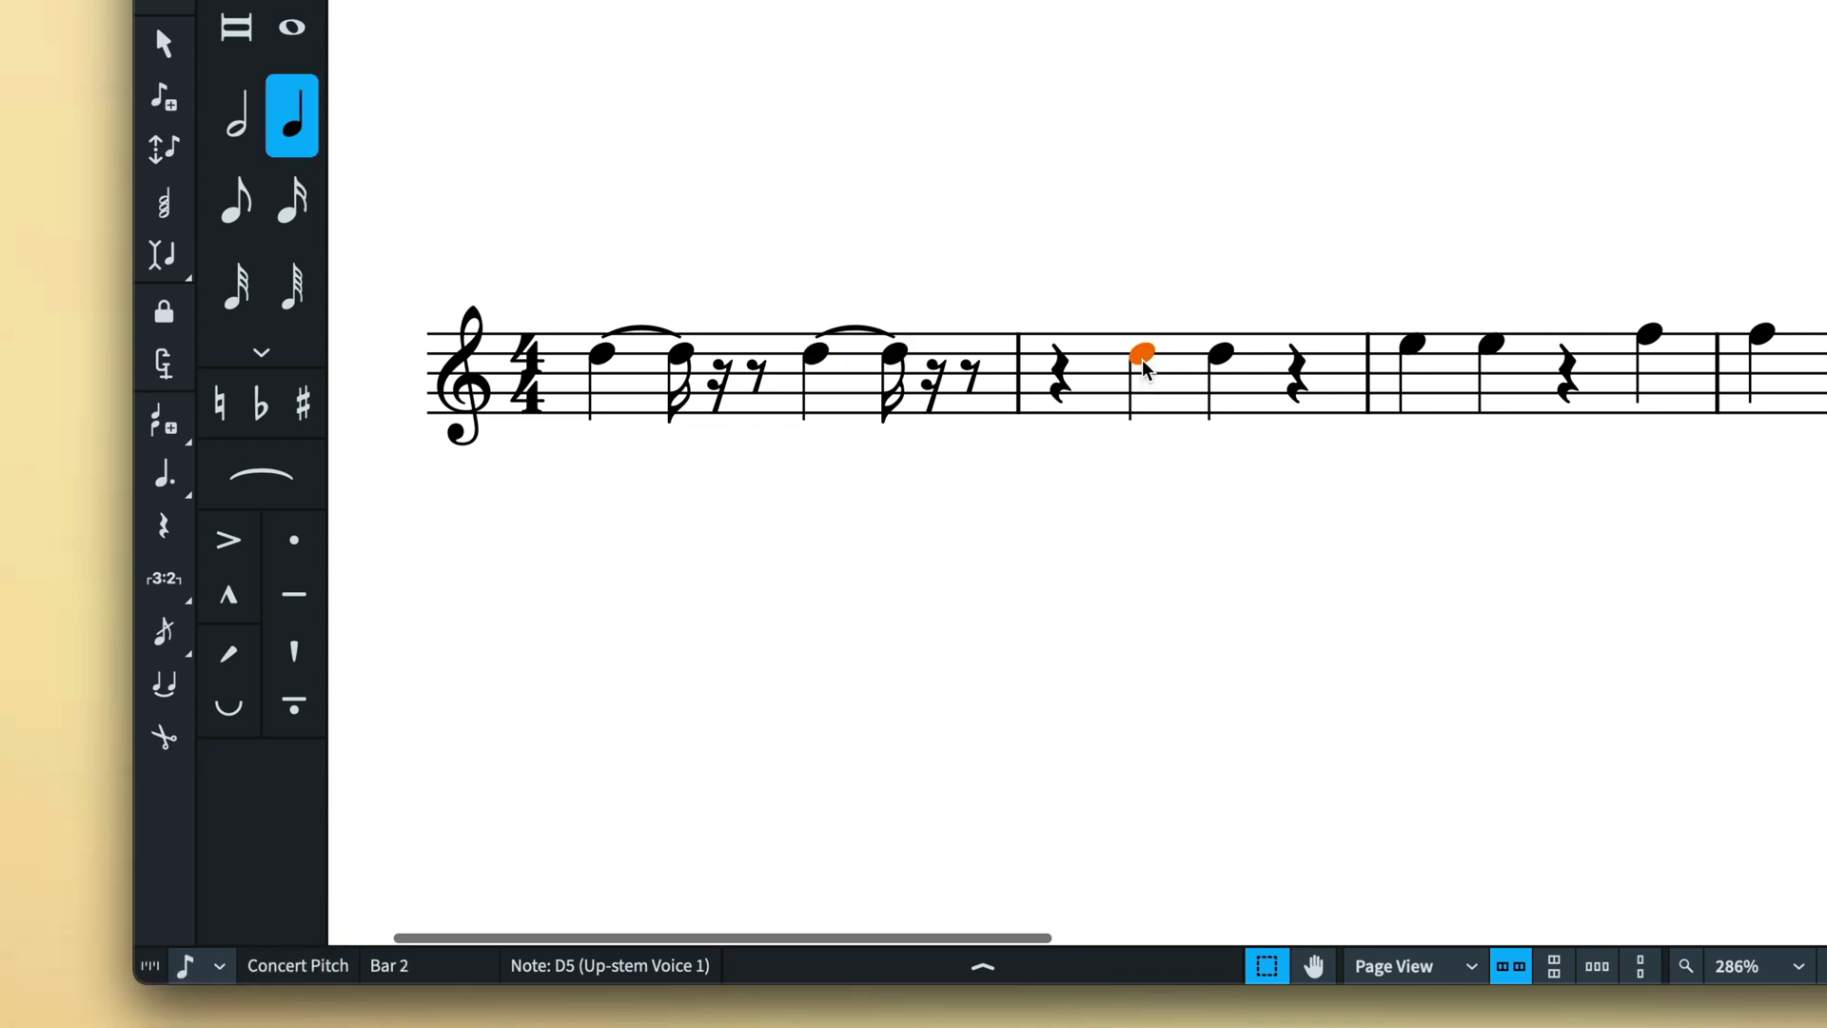
left_click(179, 697)
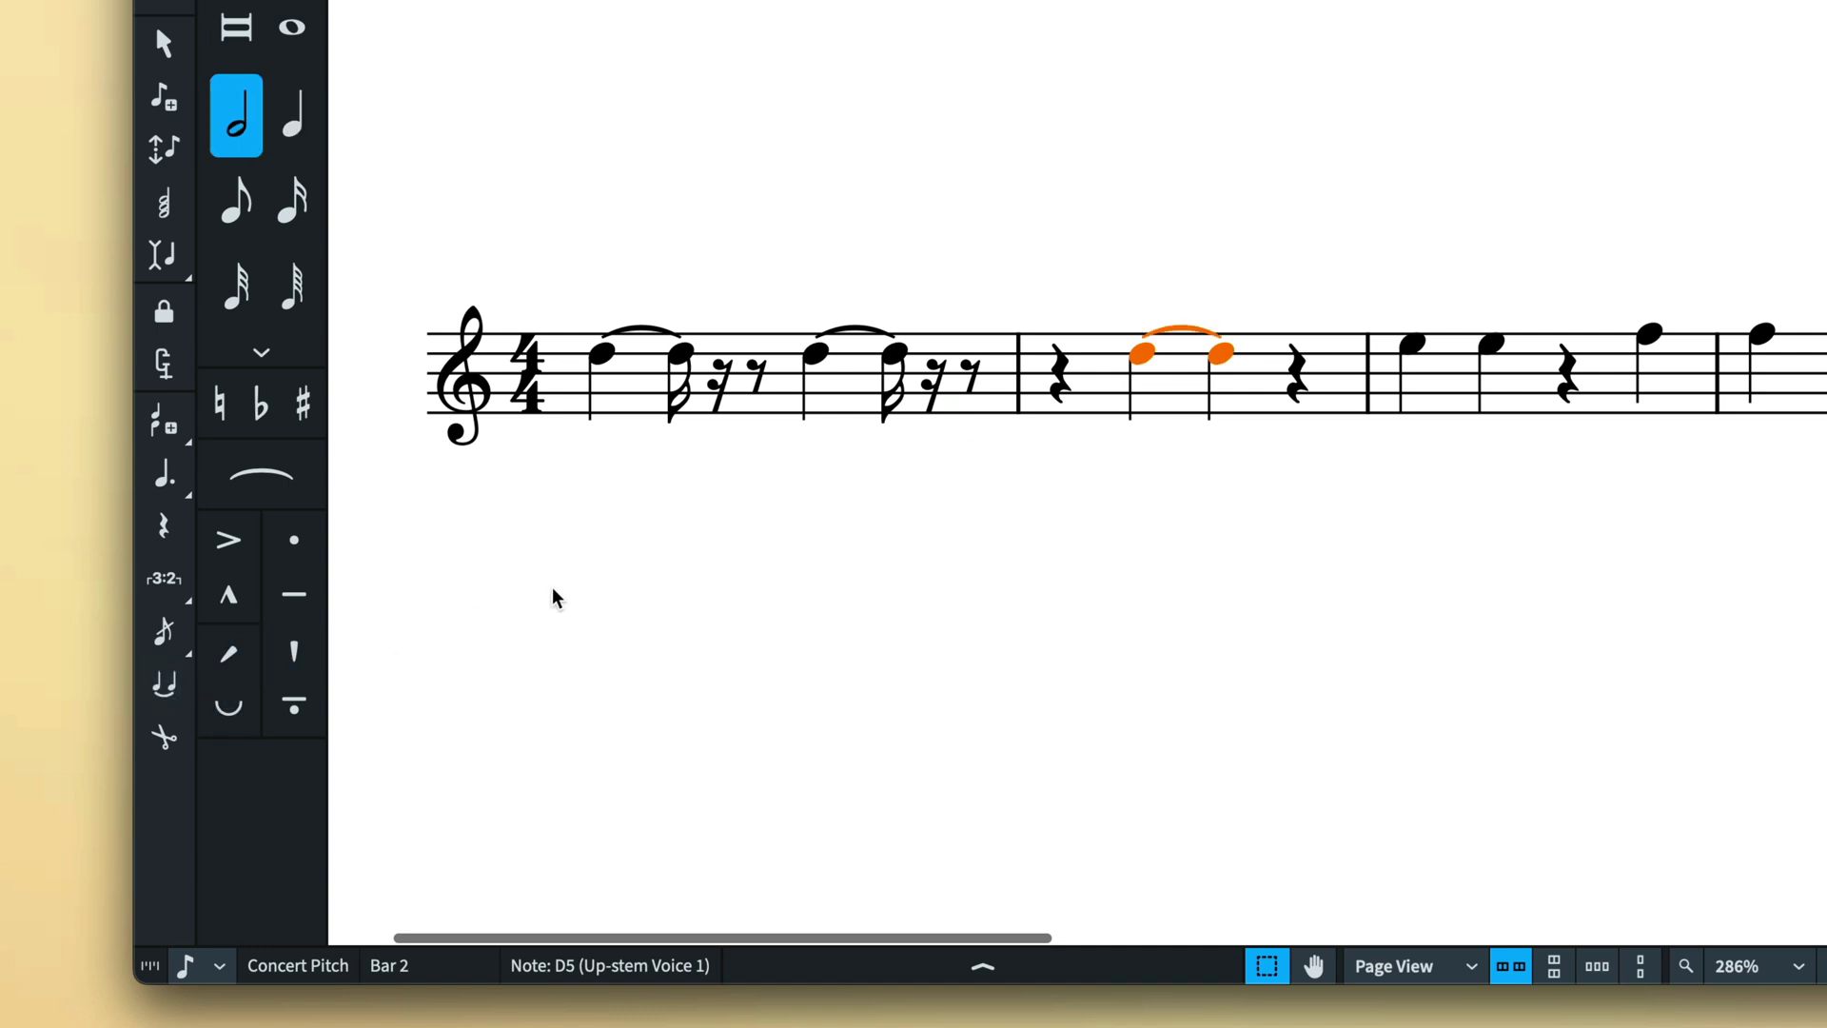
scroll(919, 517, "right", 5)
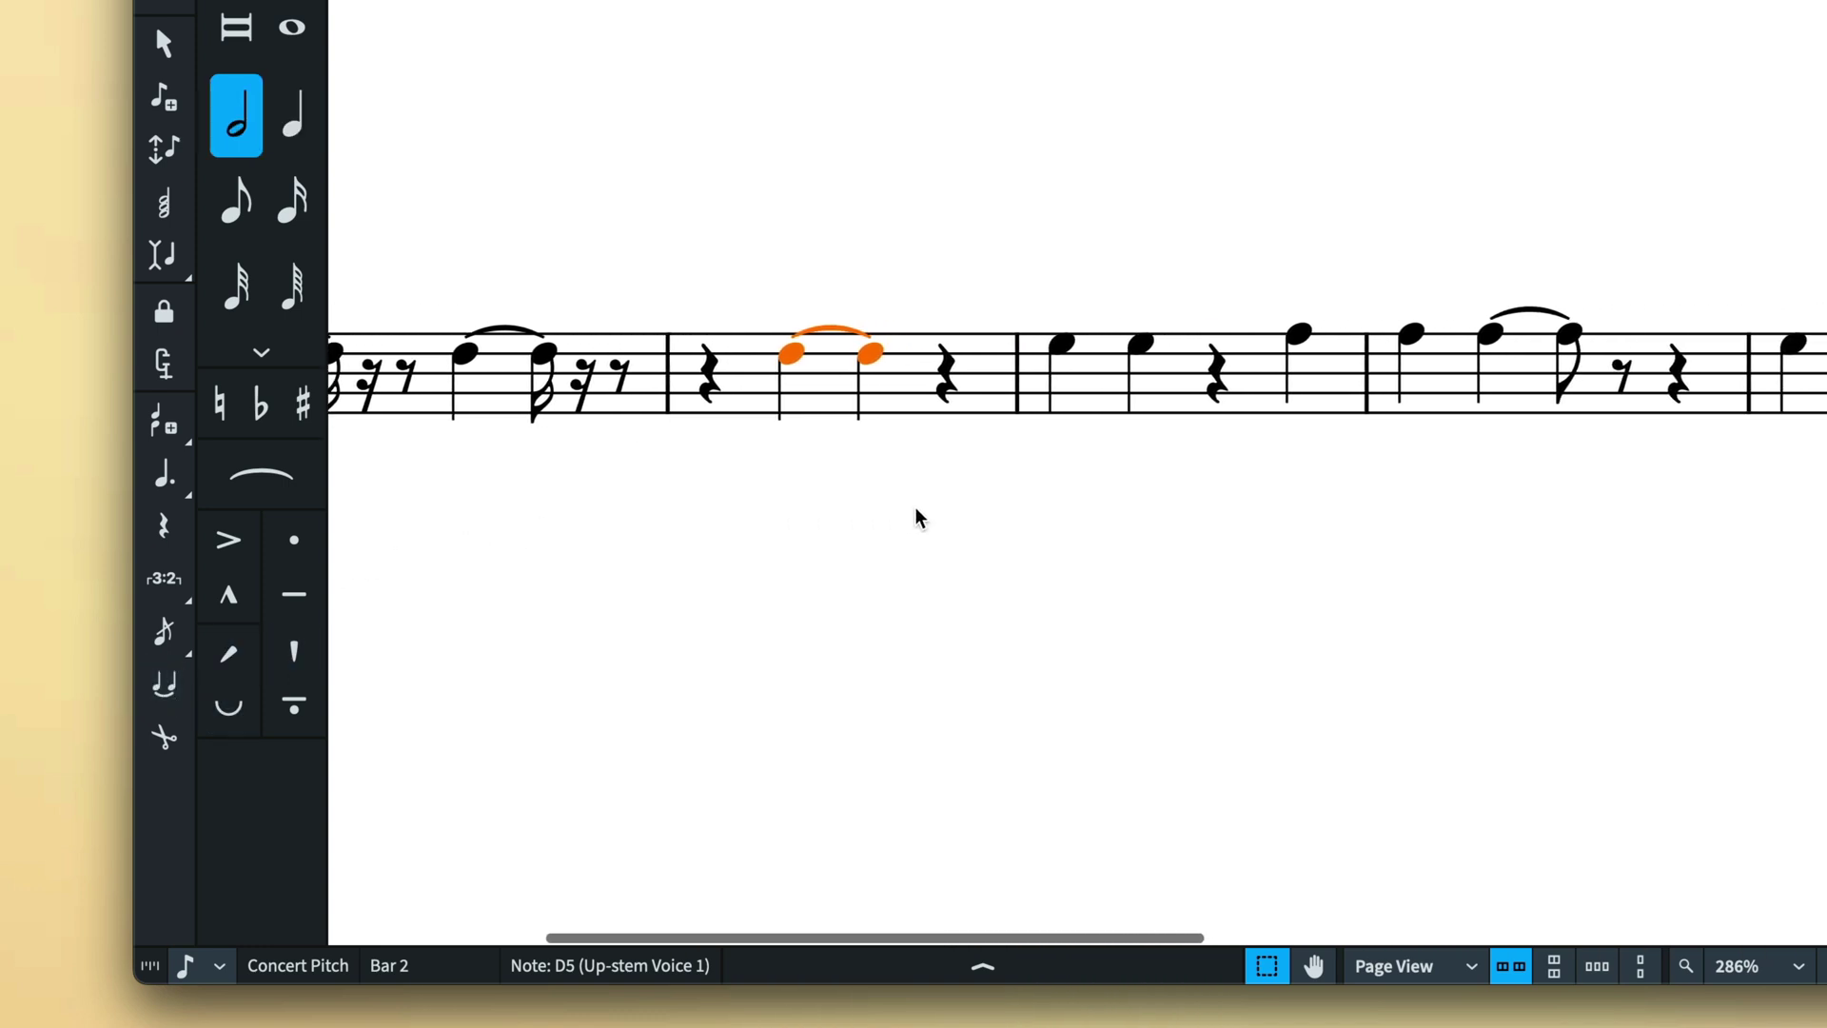
left_click(1006, 352)
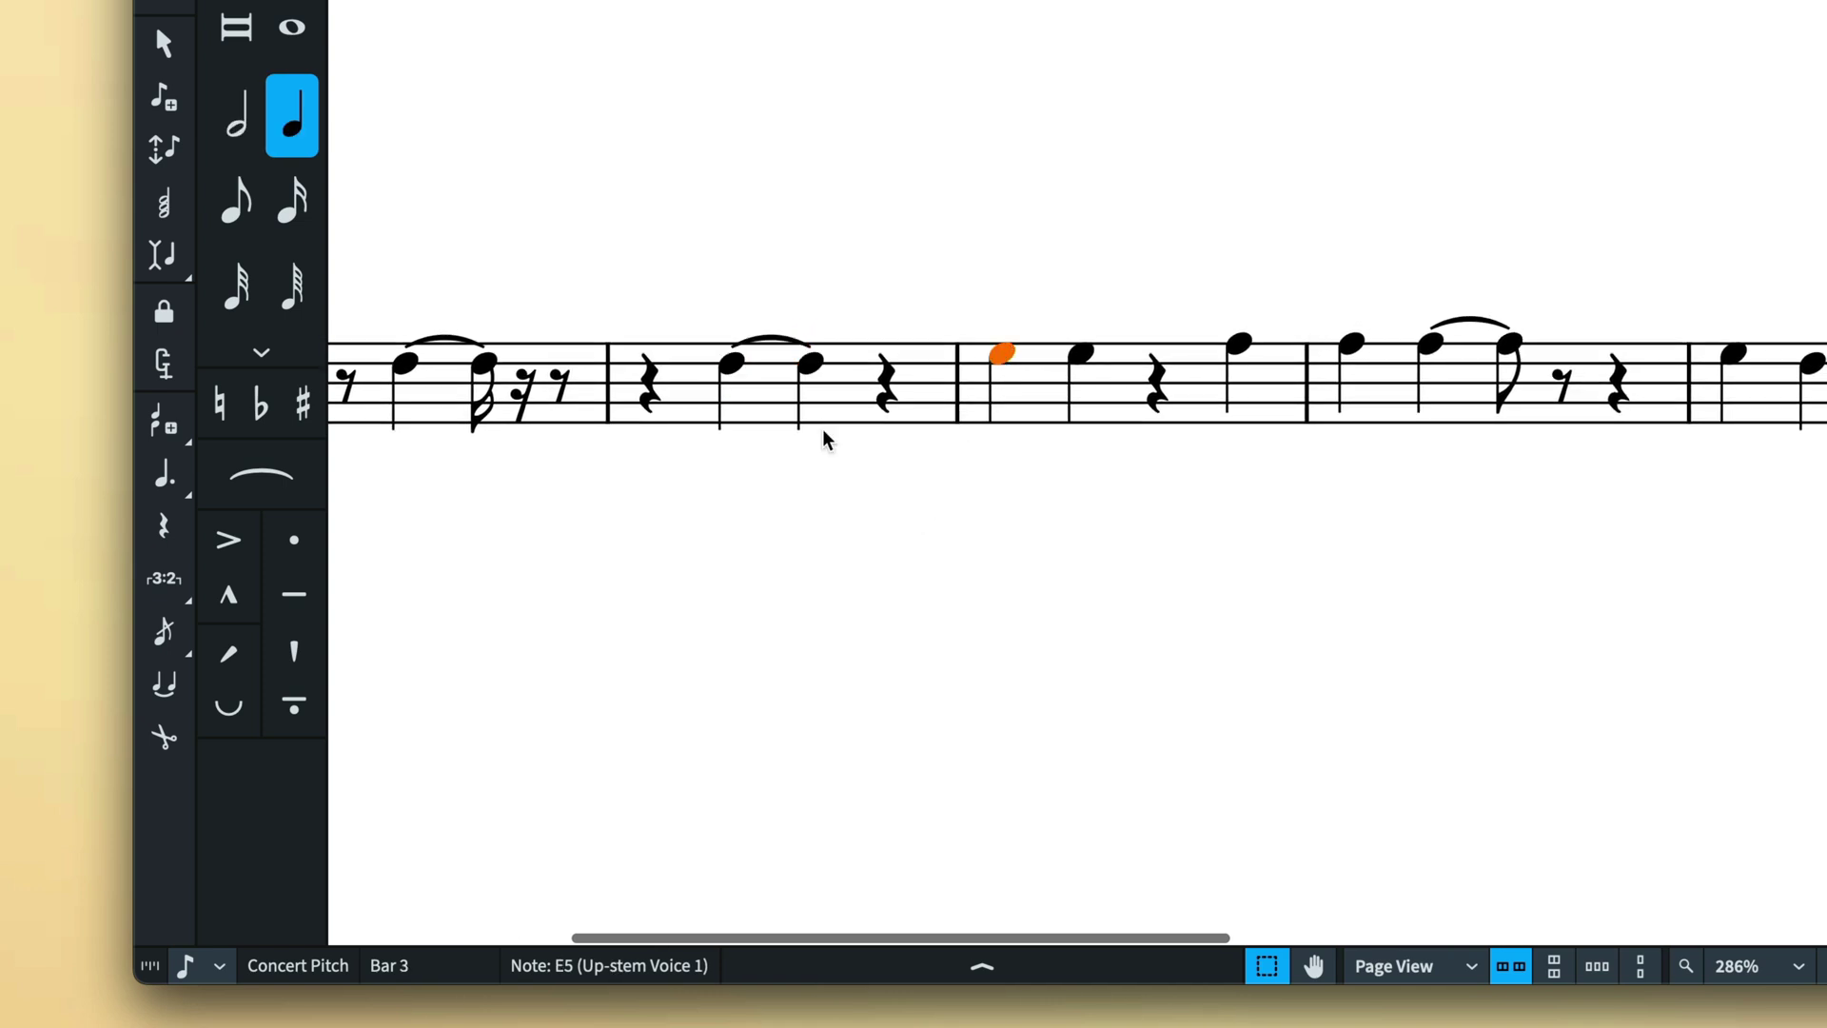
key("7")
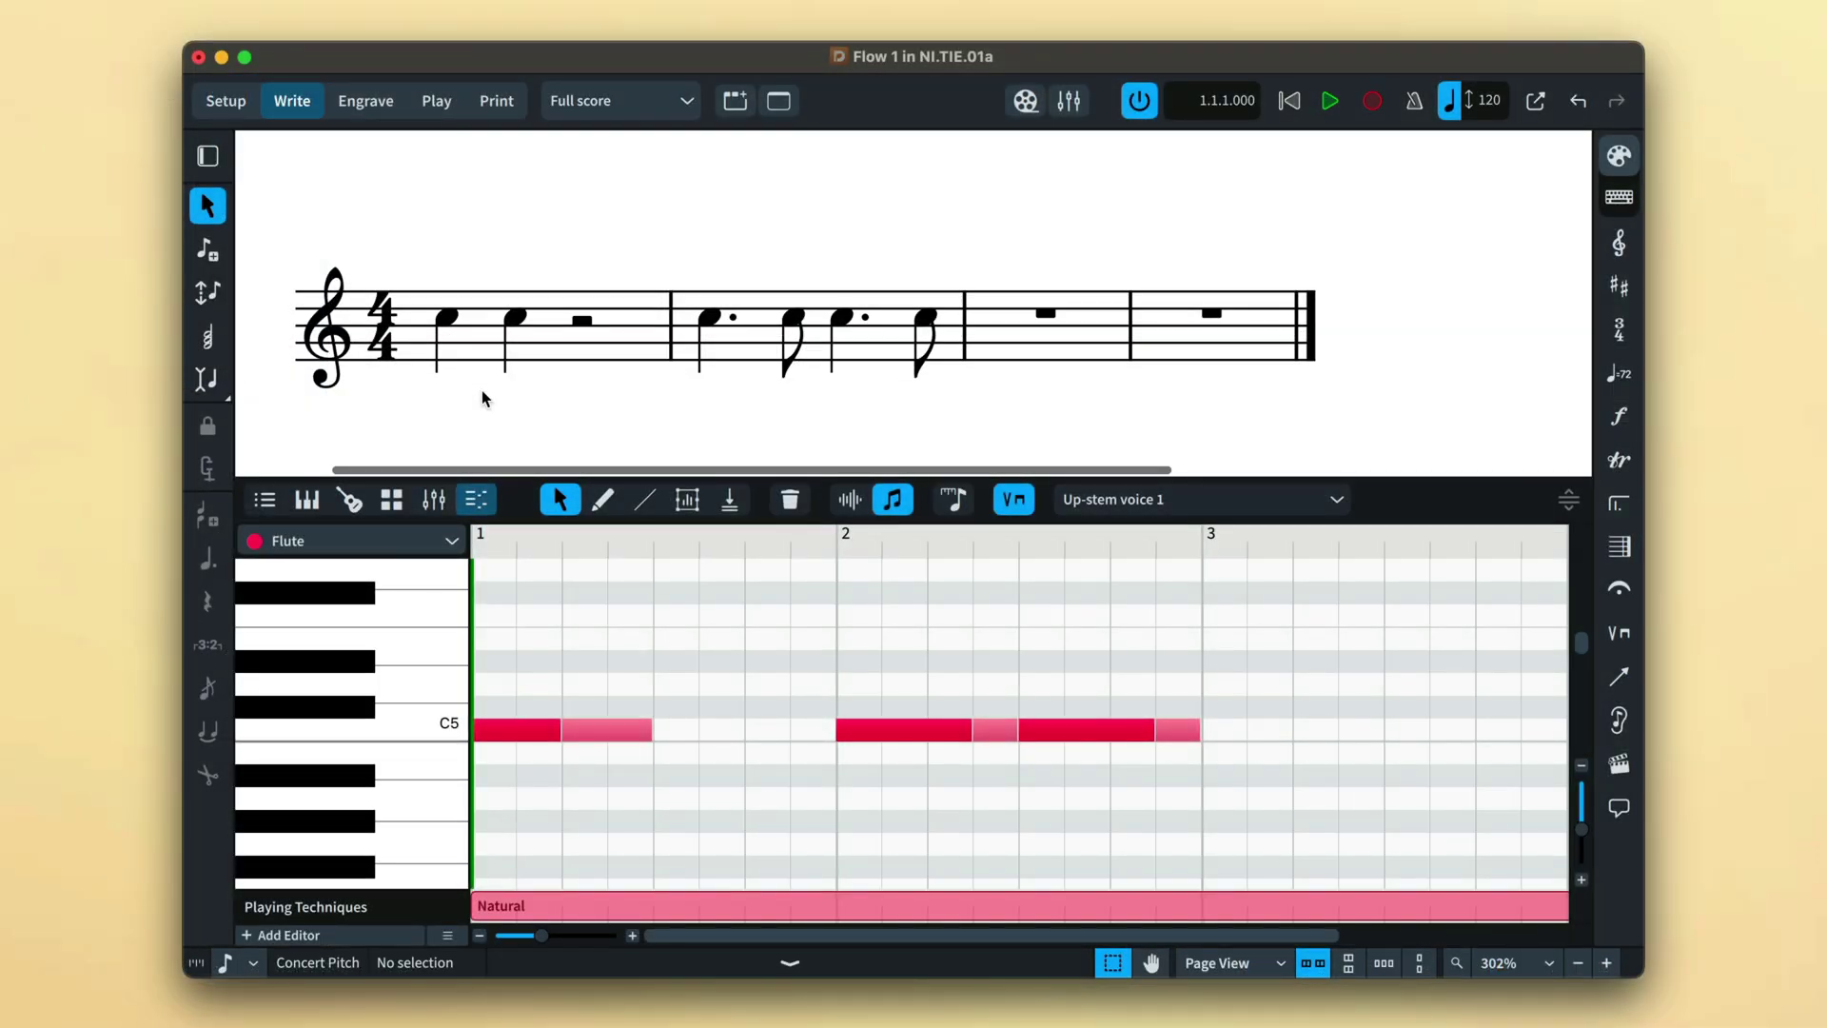
- Tie bar 1's first two C5s into a half note and bar 2's four C5s into a whole note
left_click(450, 321)
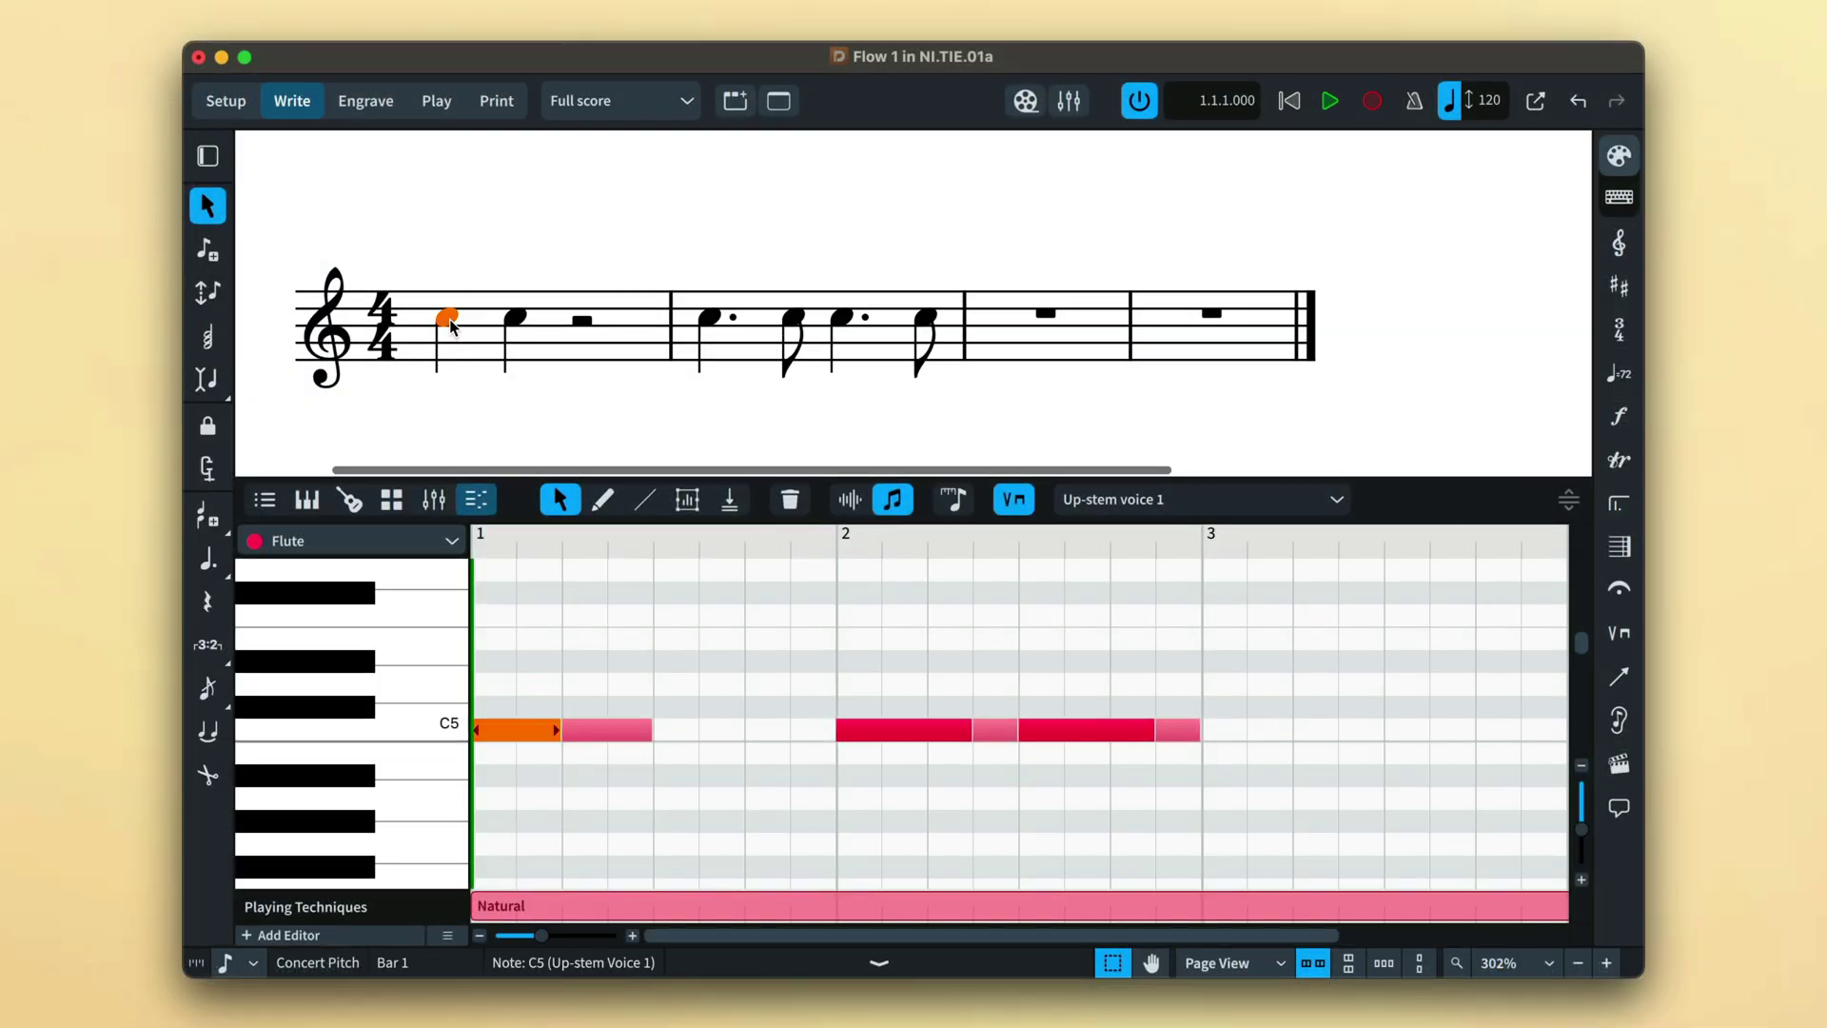
left_click(219, 746)
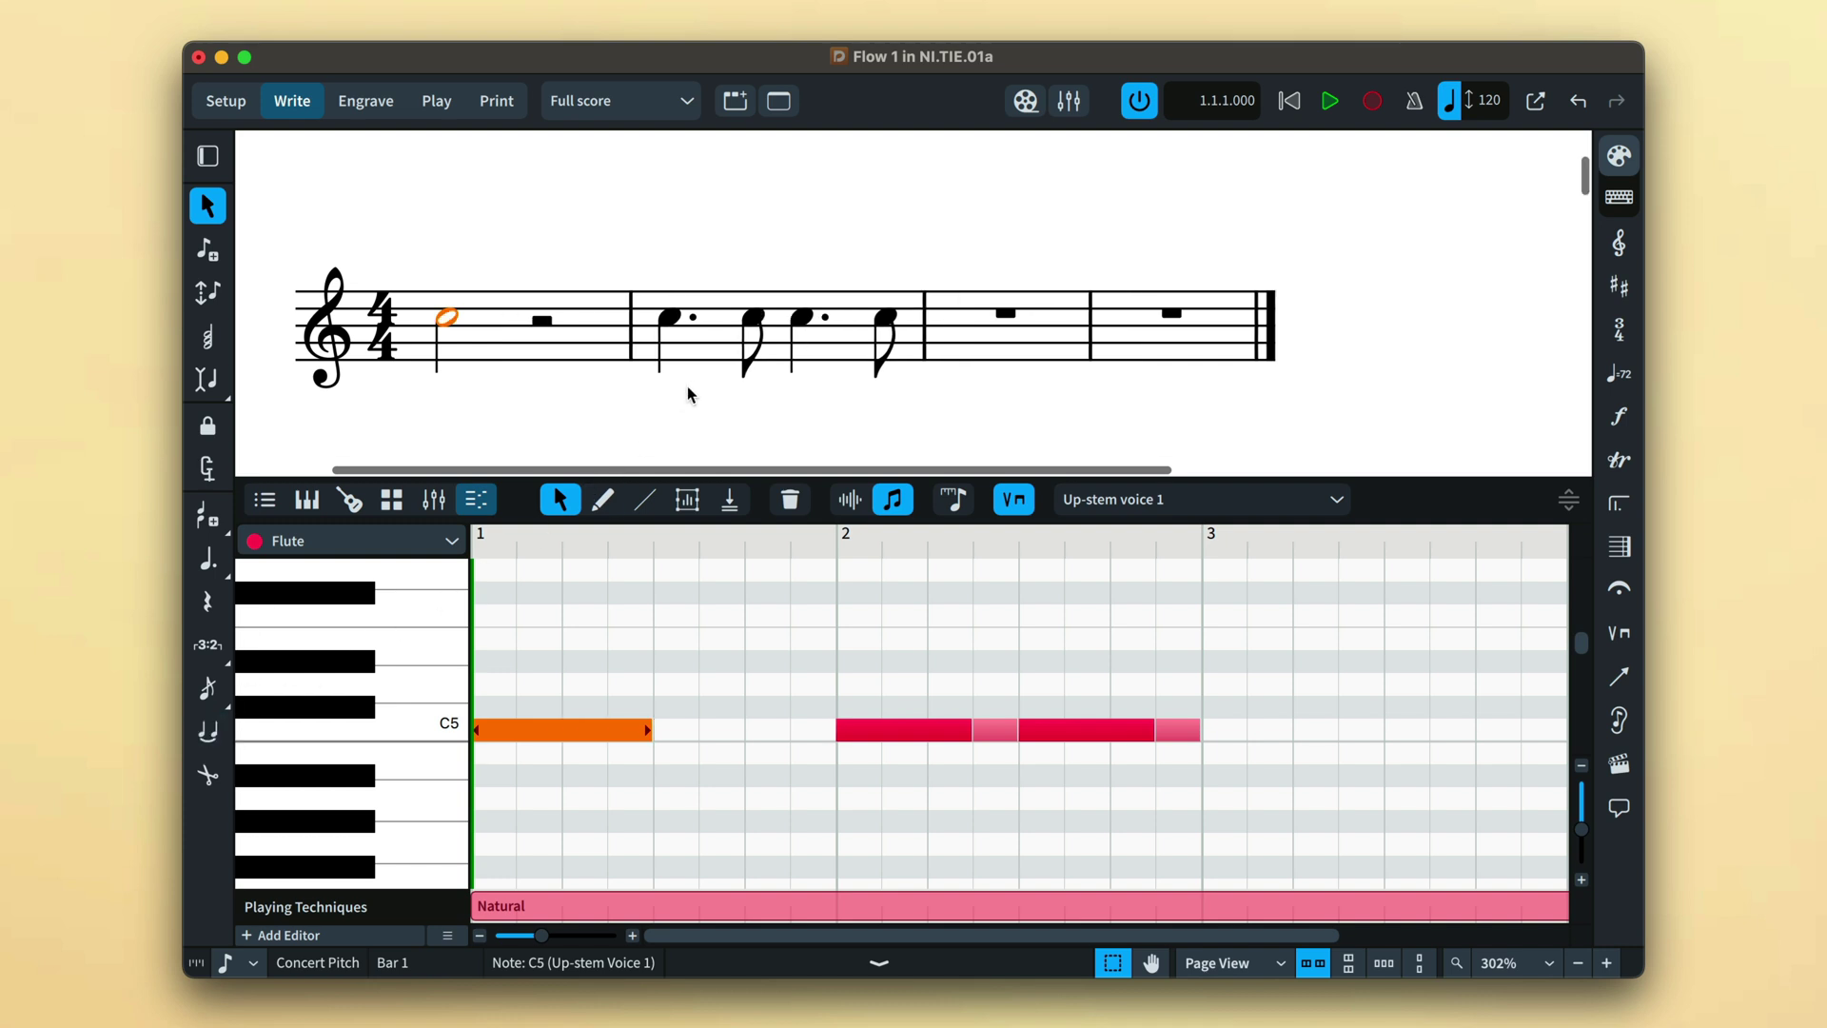
left_click(709, 358)
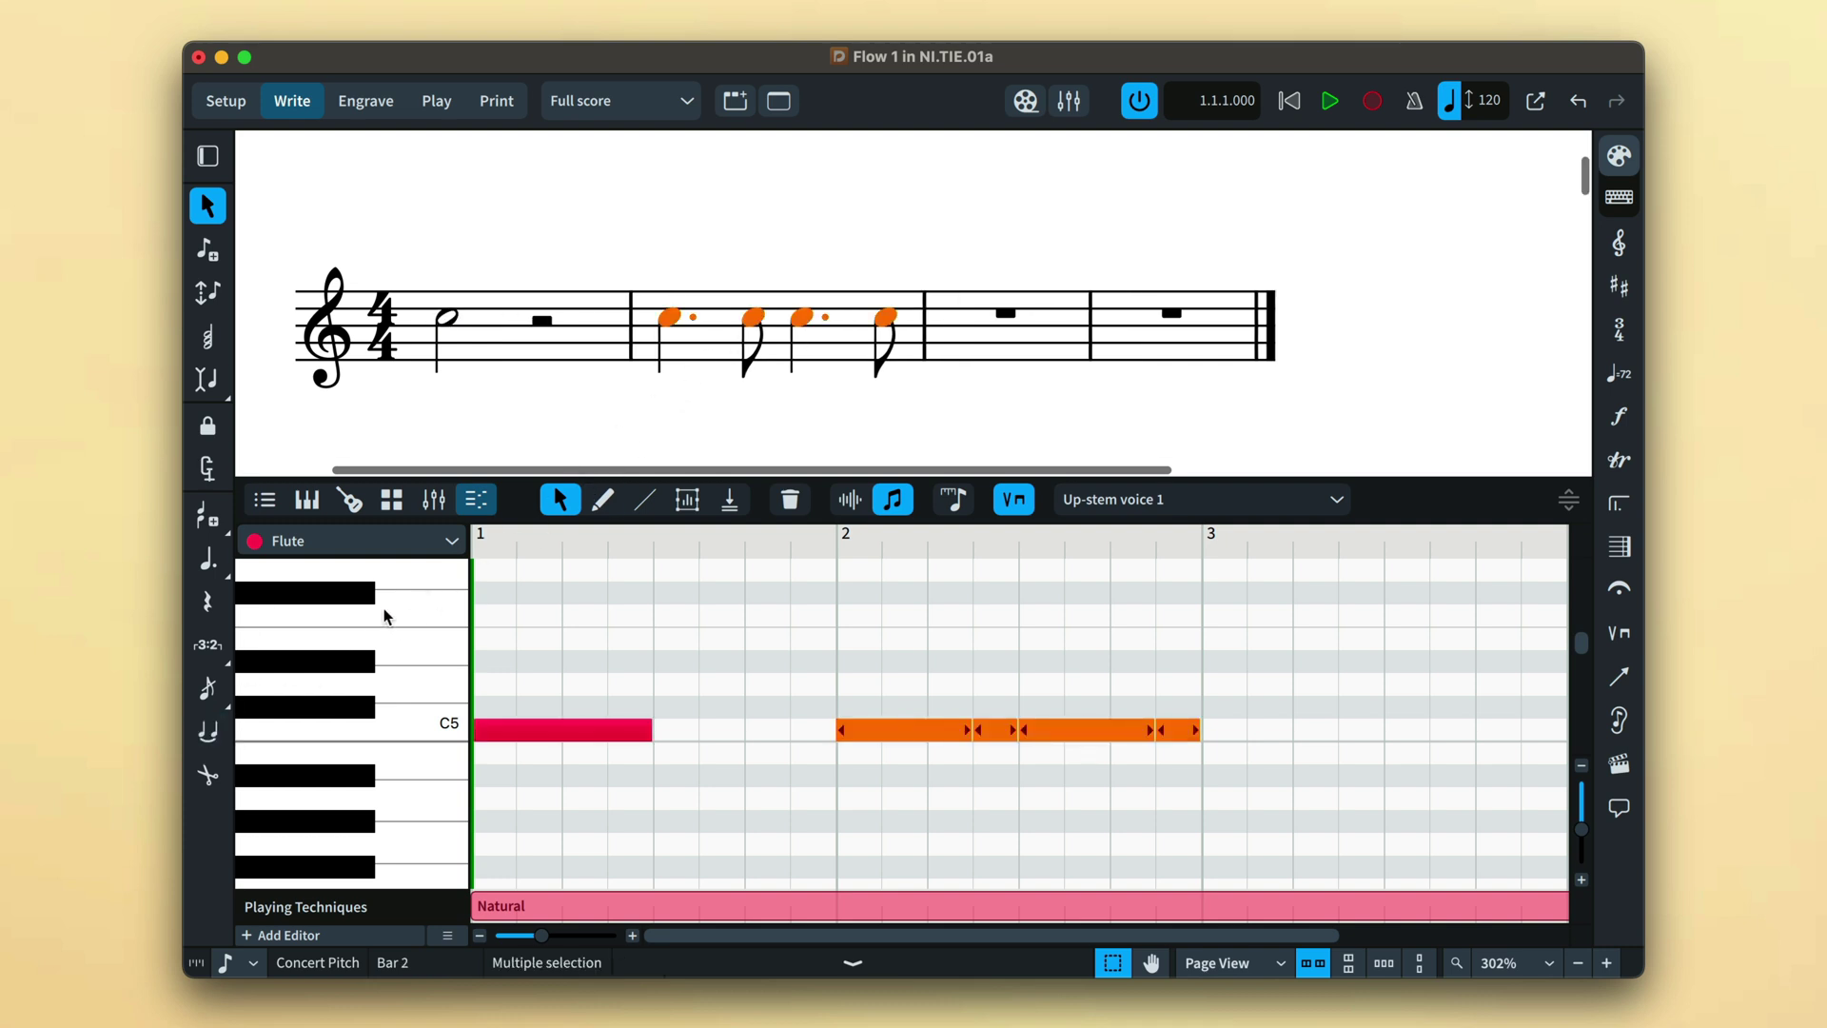
left_click(217, 744)
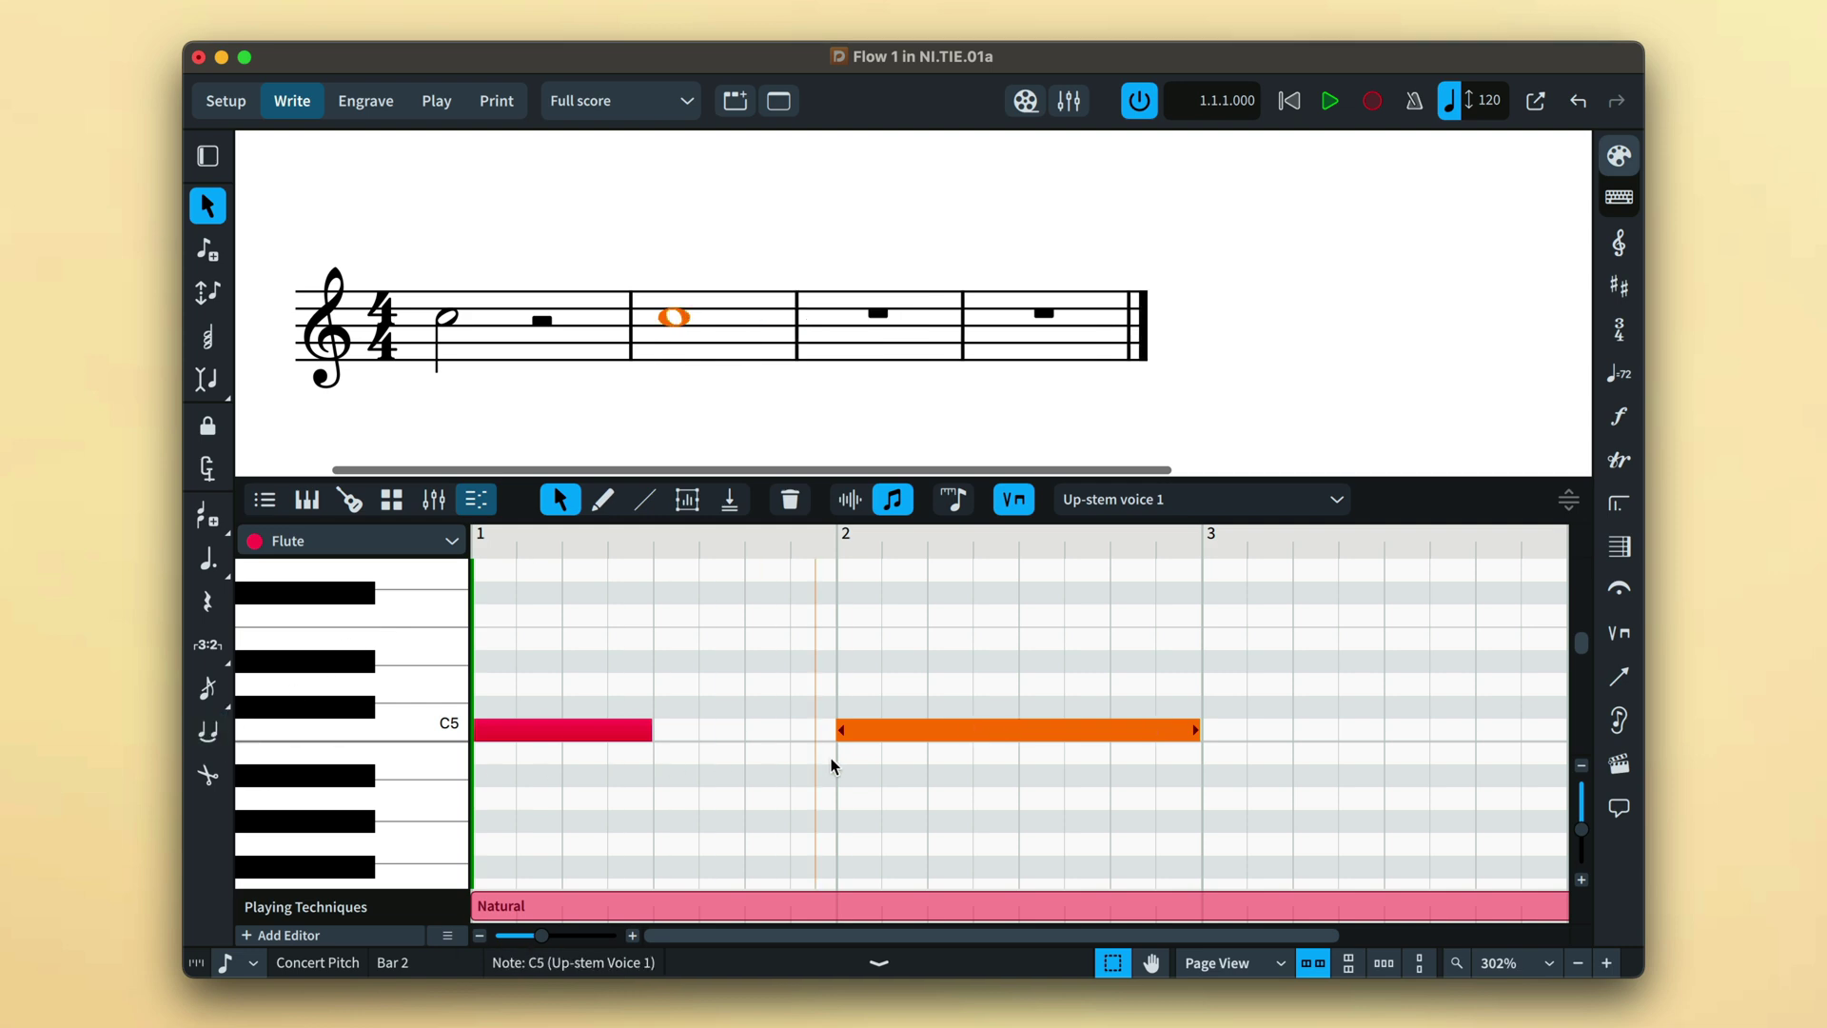
left_click(872, 771)
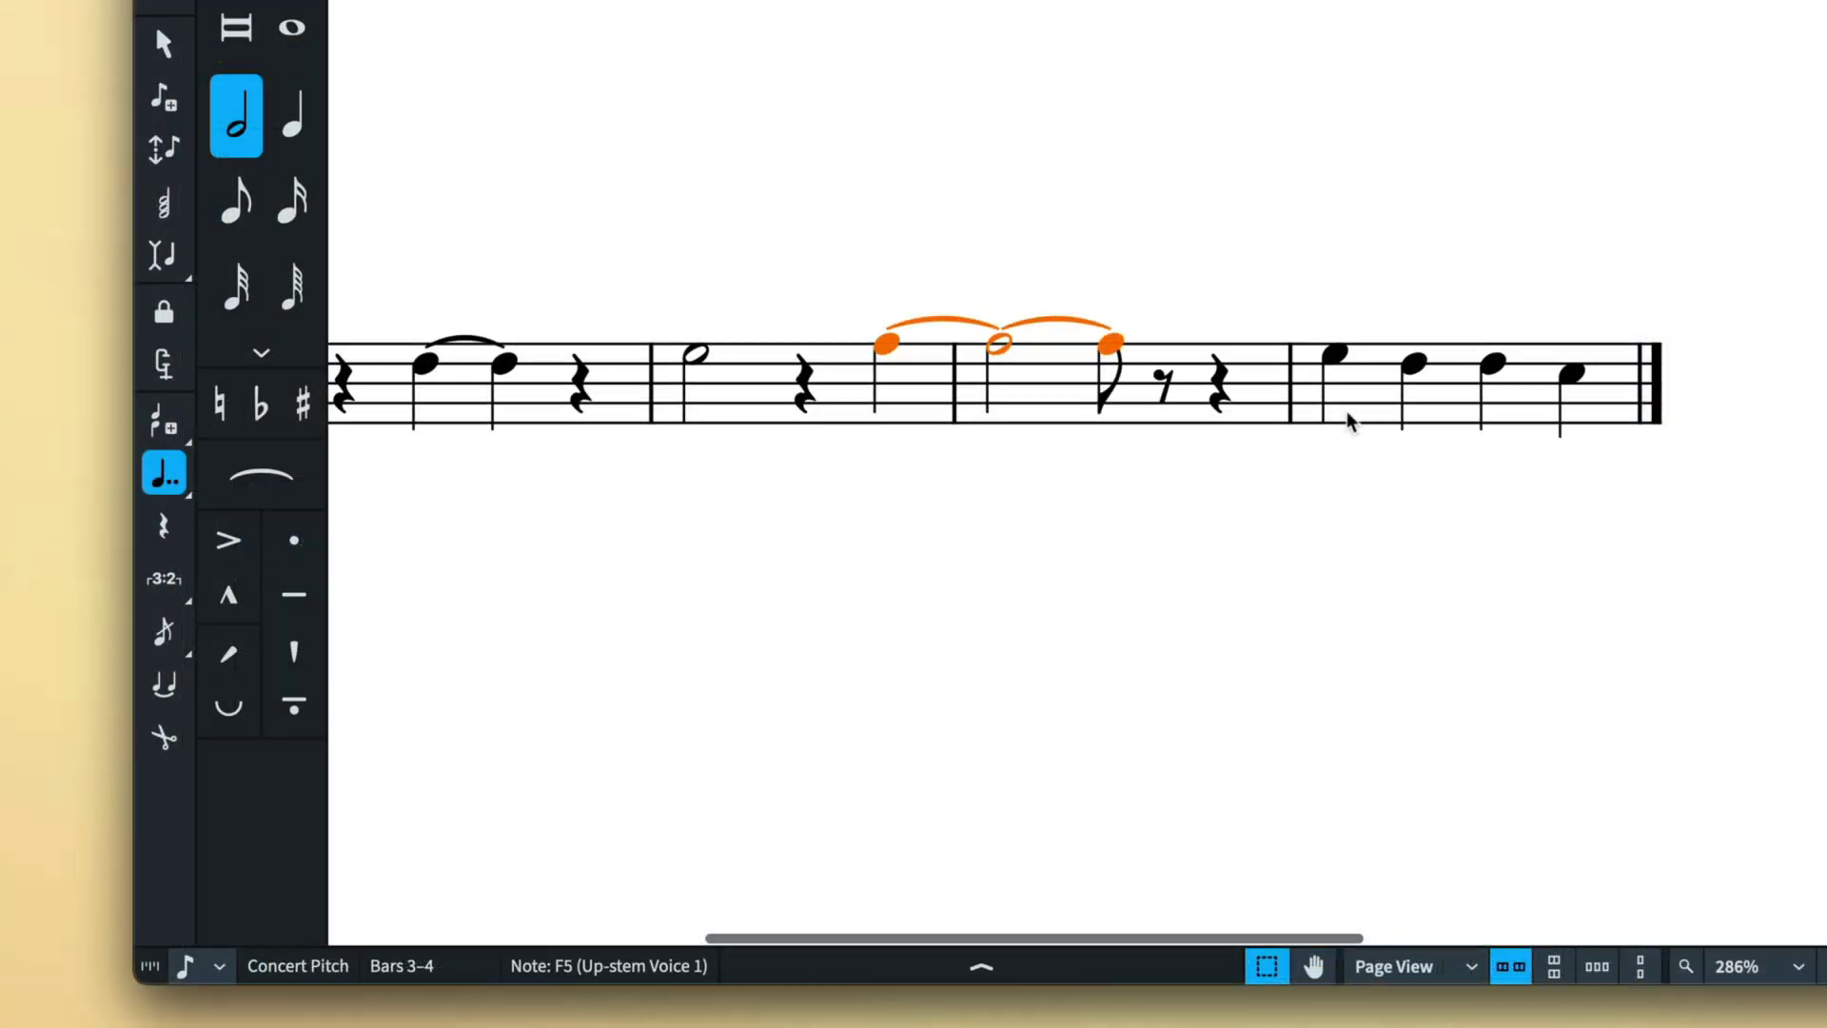
left_click(1345, 419)
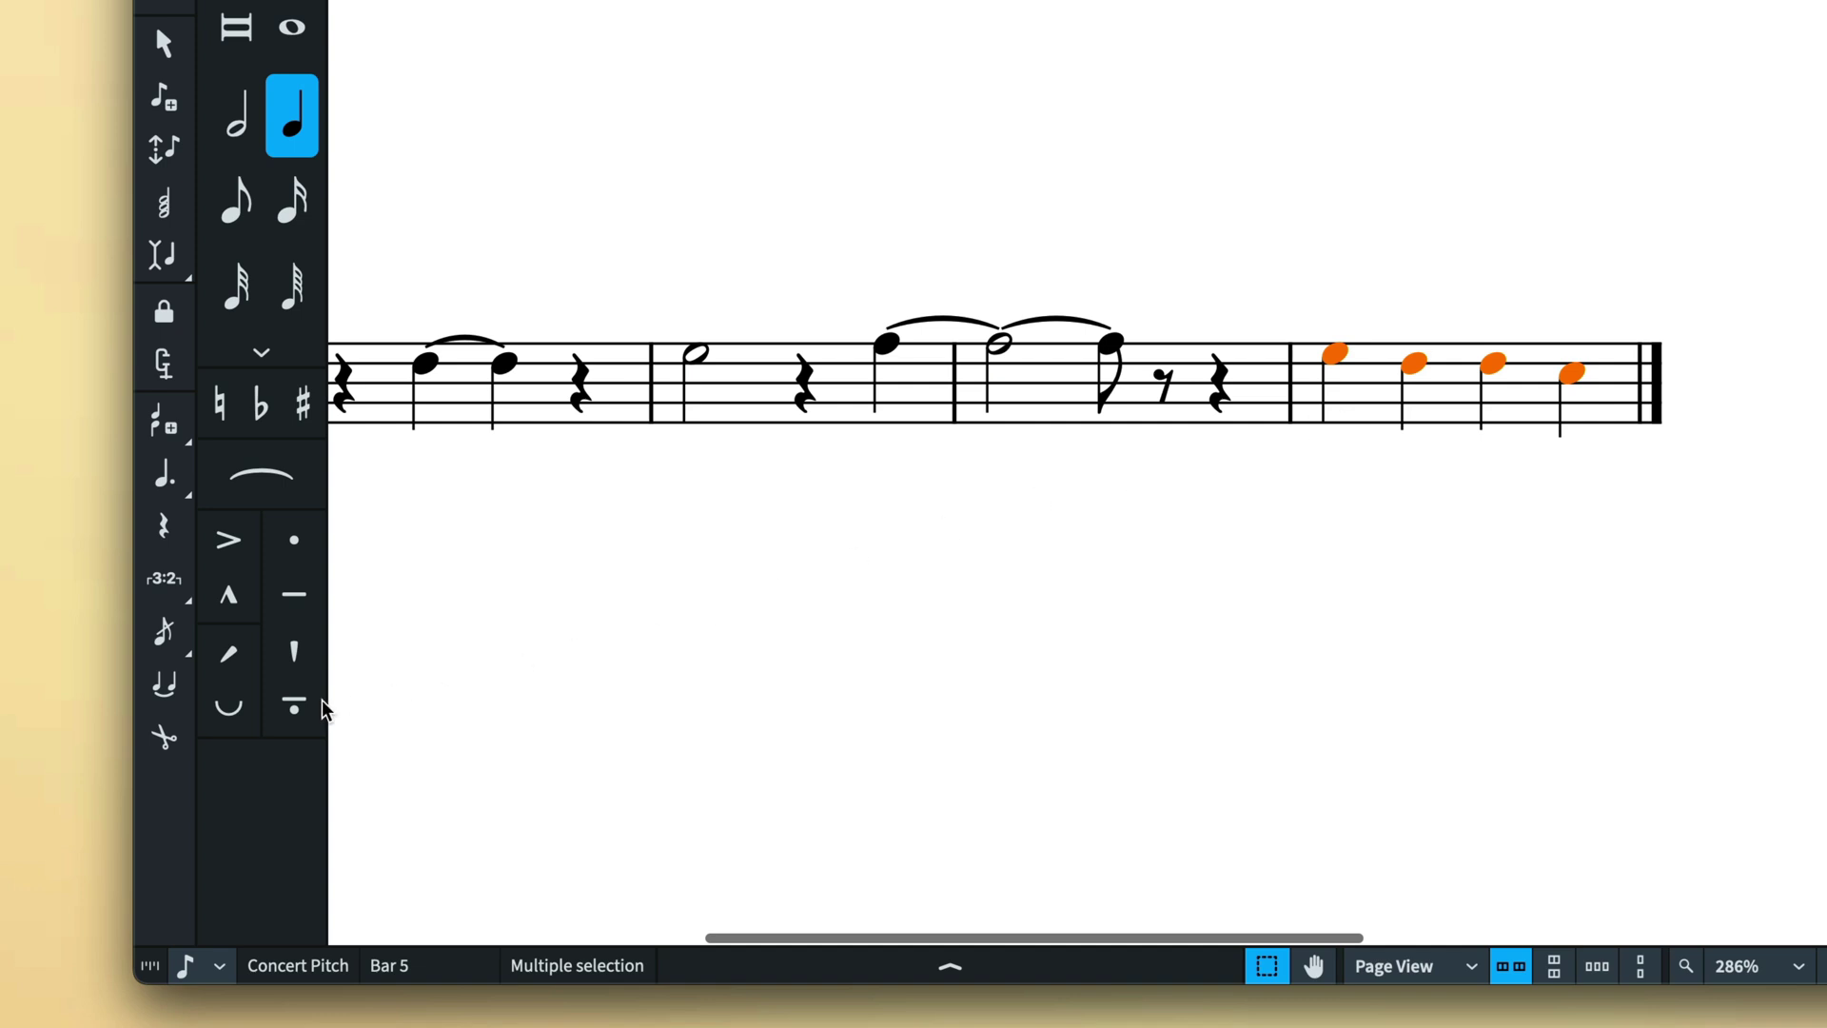
- Tie the final bar's two middle quarter notes into a single half note
left_click(164, 684)
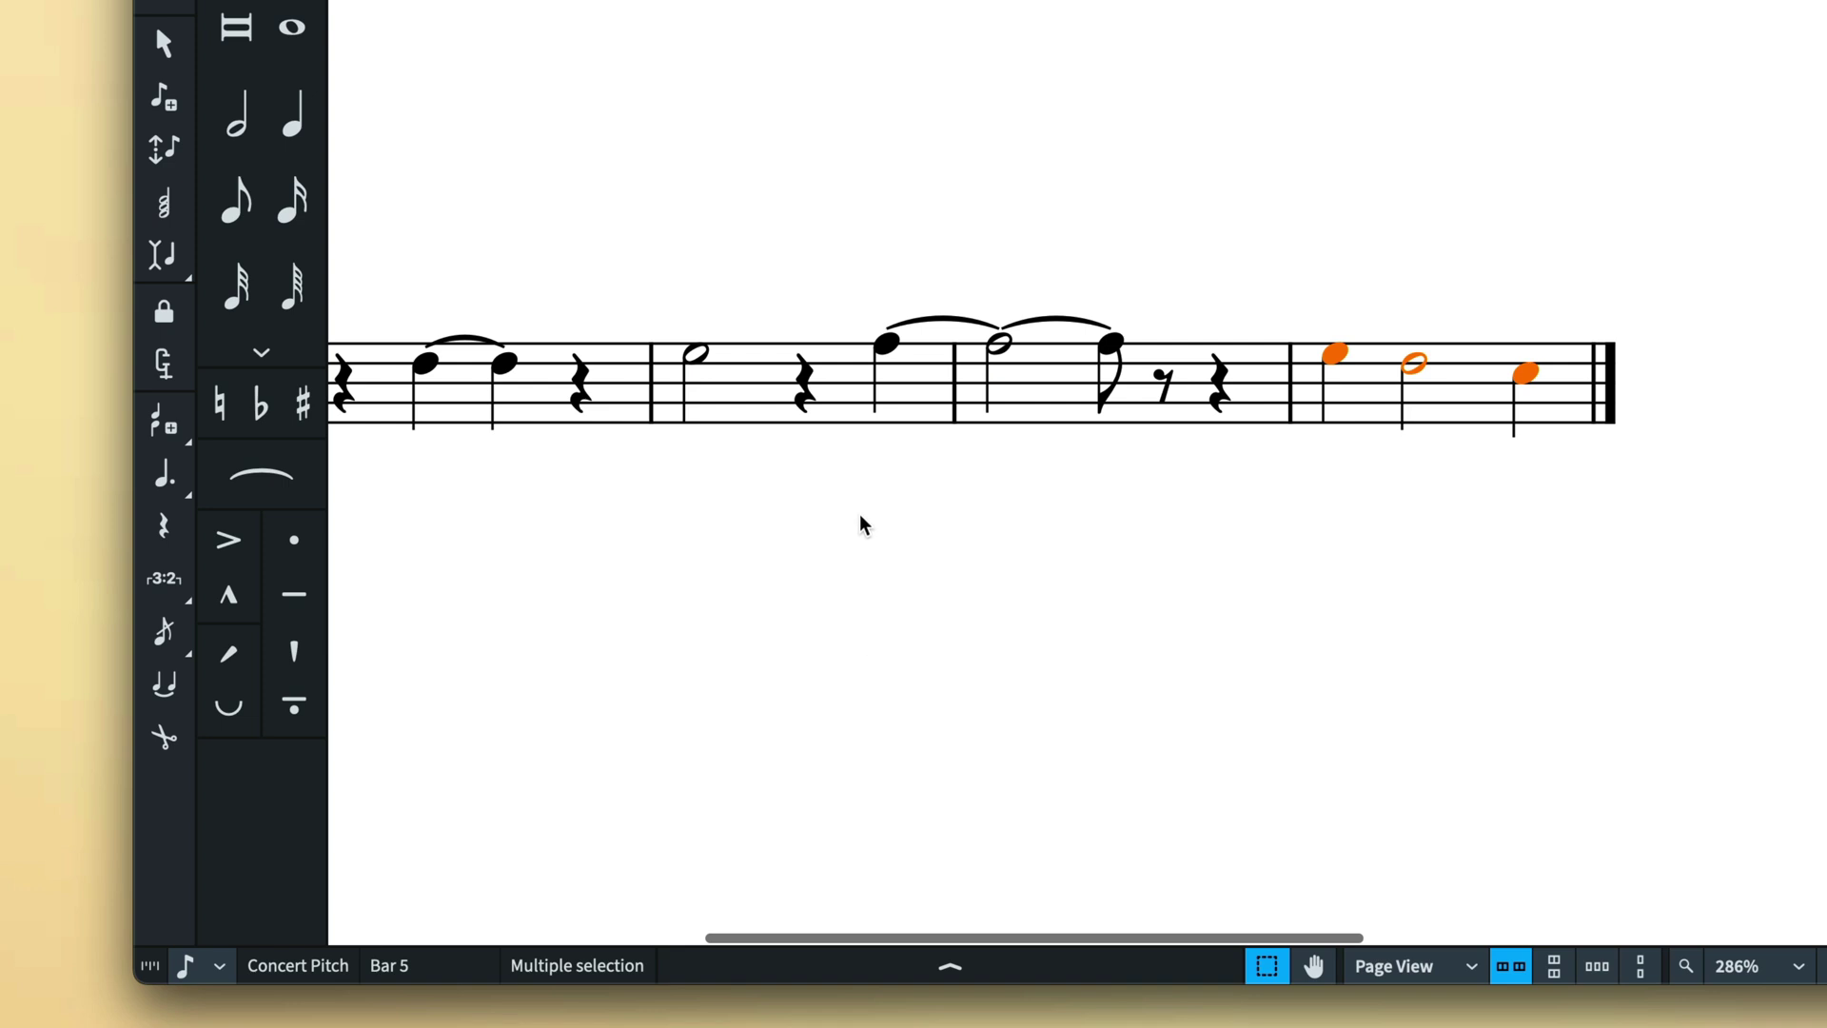
left_click(888, 352)
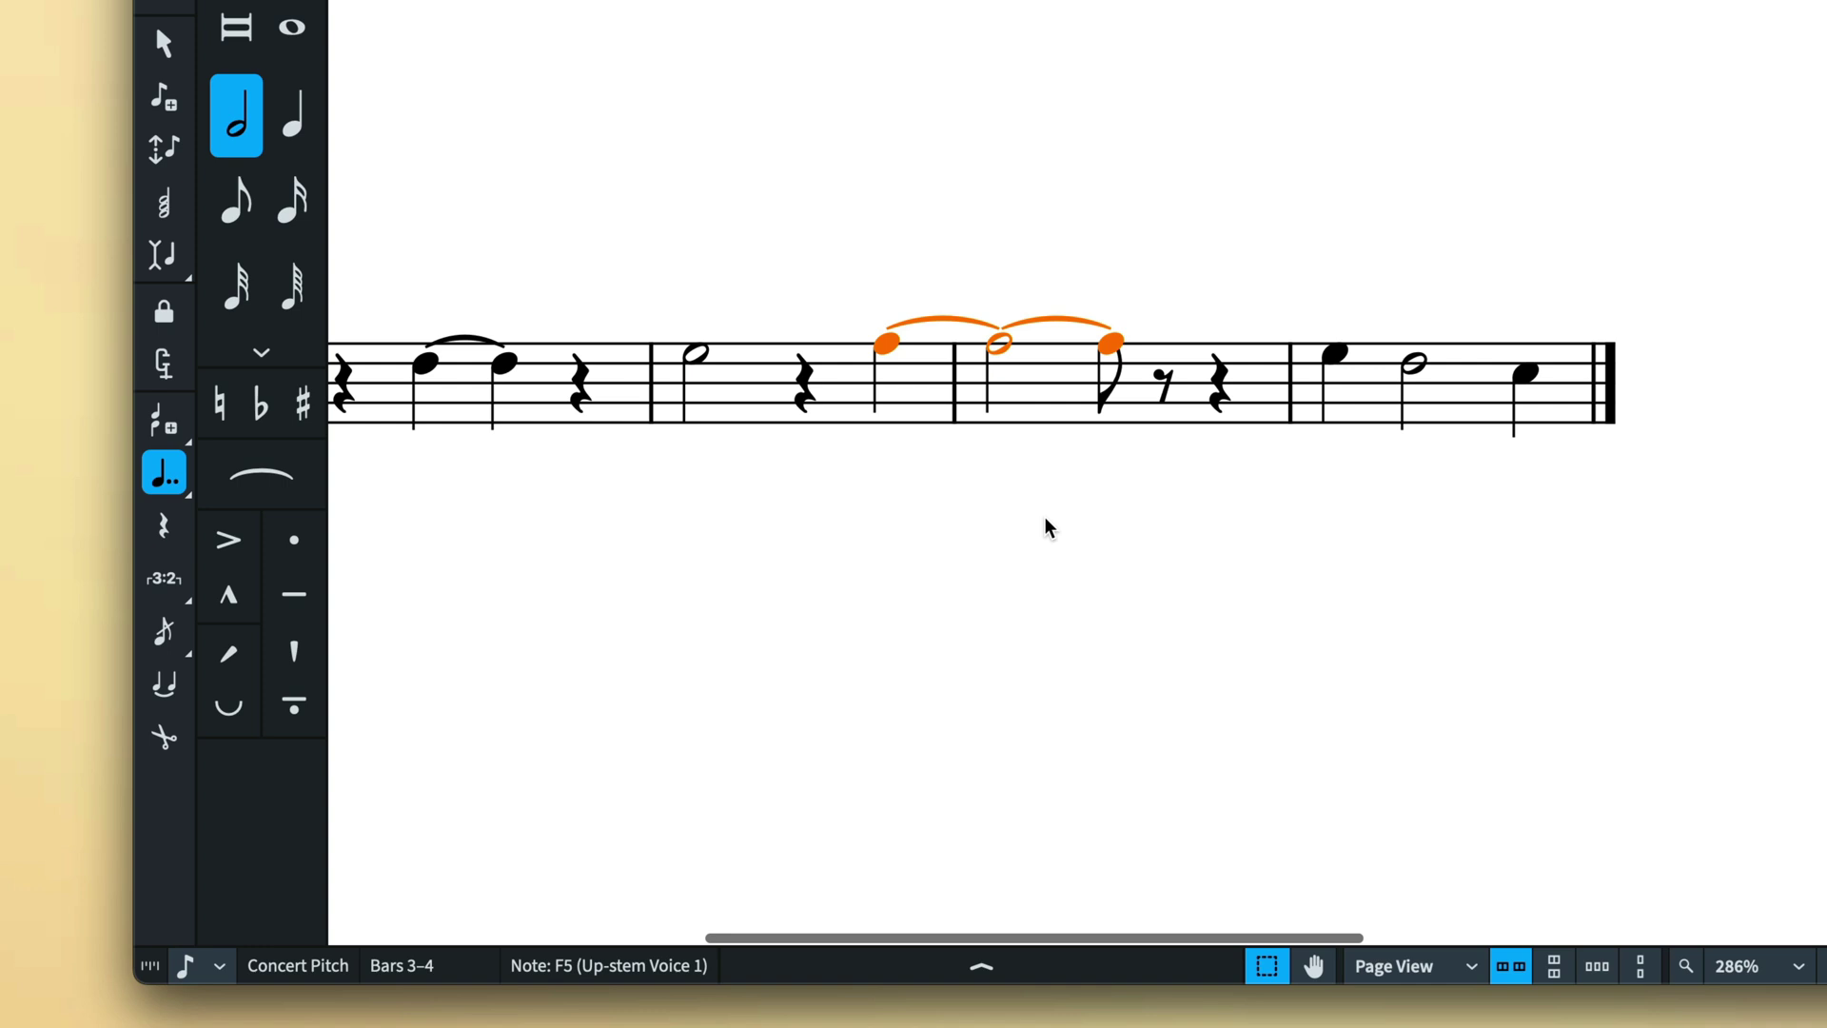
- Shift the tied F5 chain an eighth earlier, then add an accent and a staccato to it
key("alt+Left")
key("alt+Right")
key("alt+Right")
key("alt+Left")
left_click(229, 543)
left_click(315, 552)
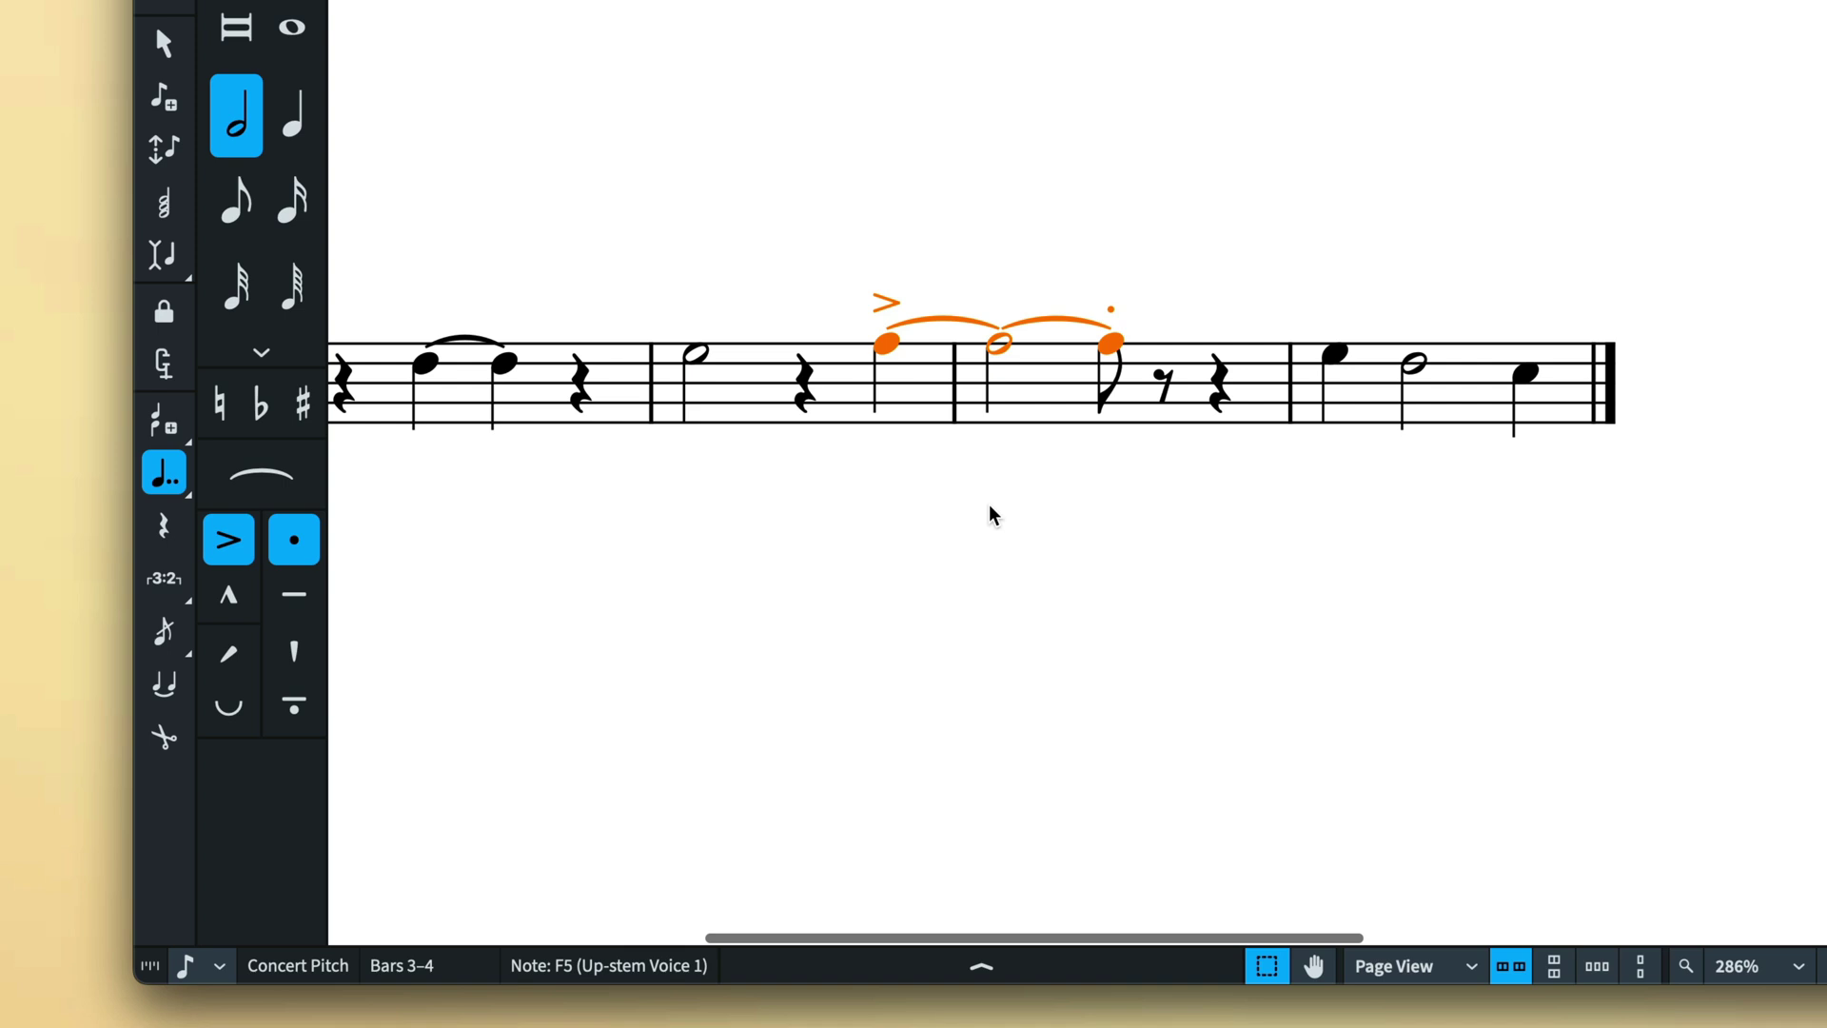
- Add a 'p sub' dynamic at the start of bar 4, midway through the tied F5
key("Escape")
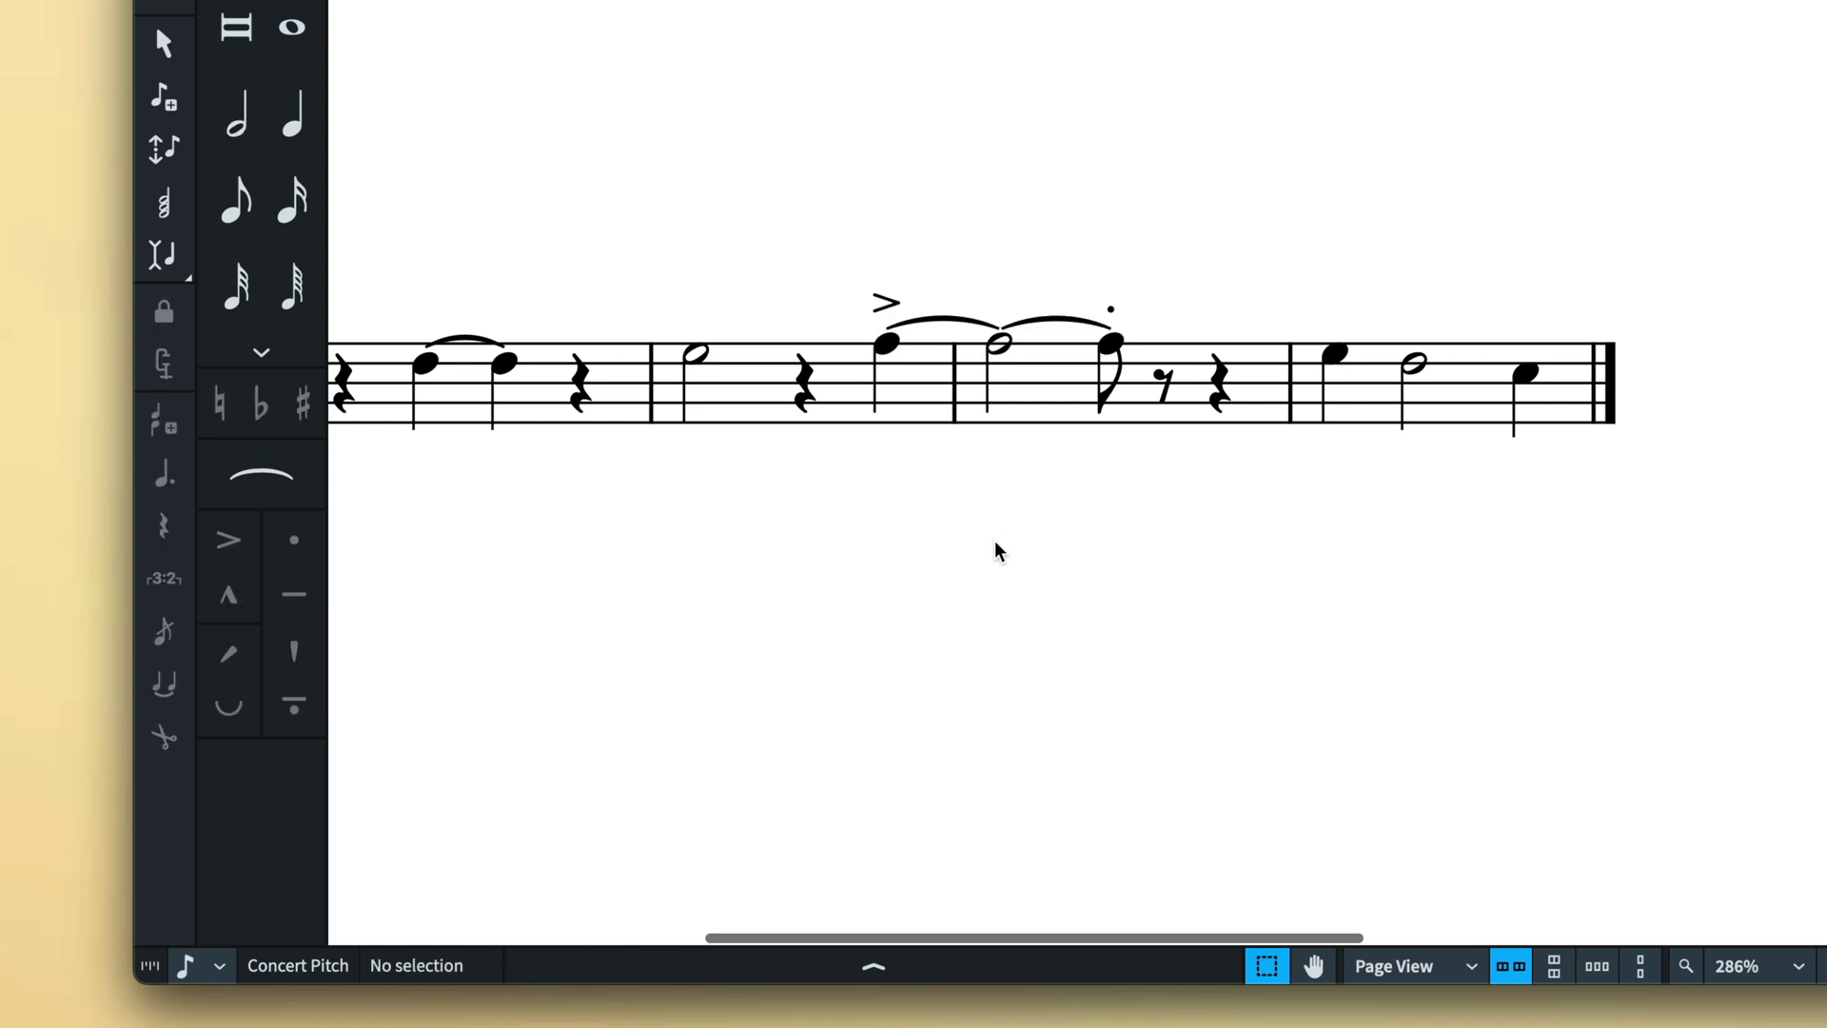
double_click(902, 419)
key("Right")
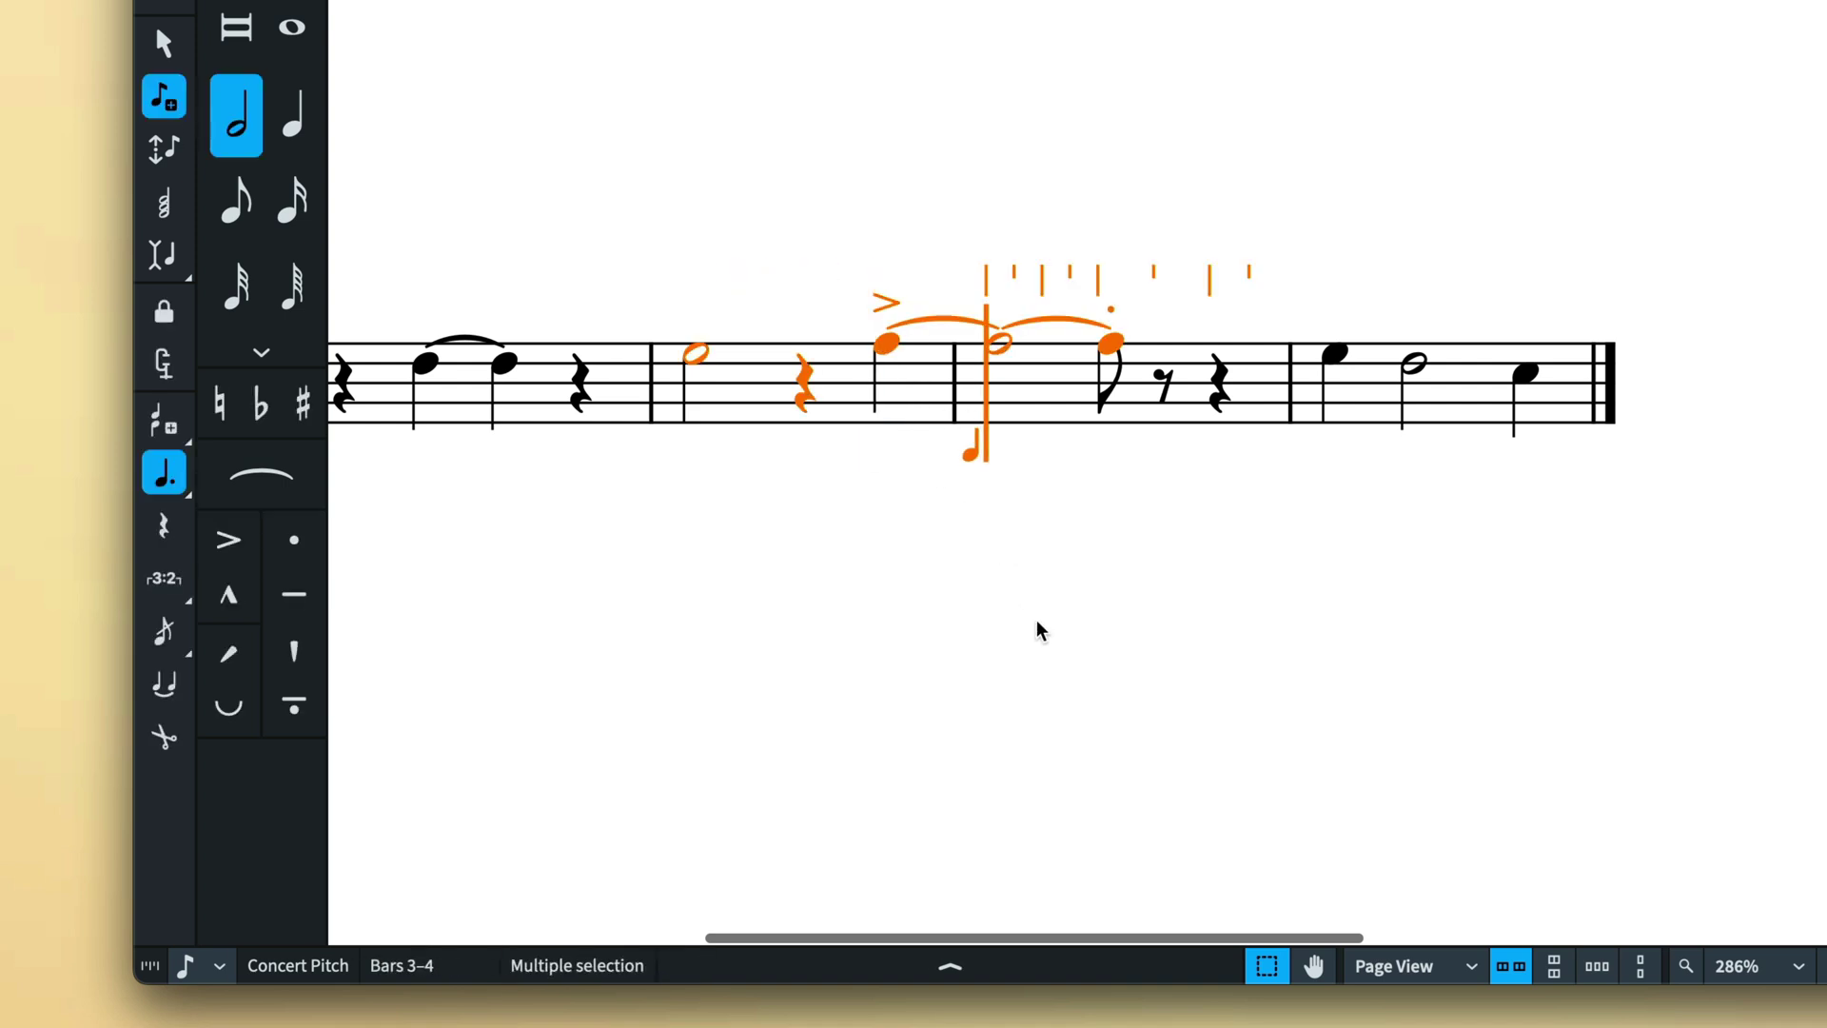
key("shift+d")
type("p sub")
key("Return")
key("Escape")
key("Escape")
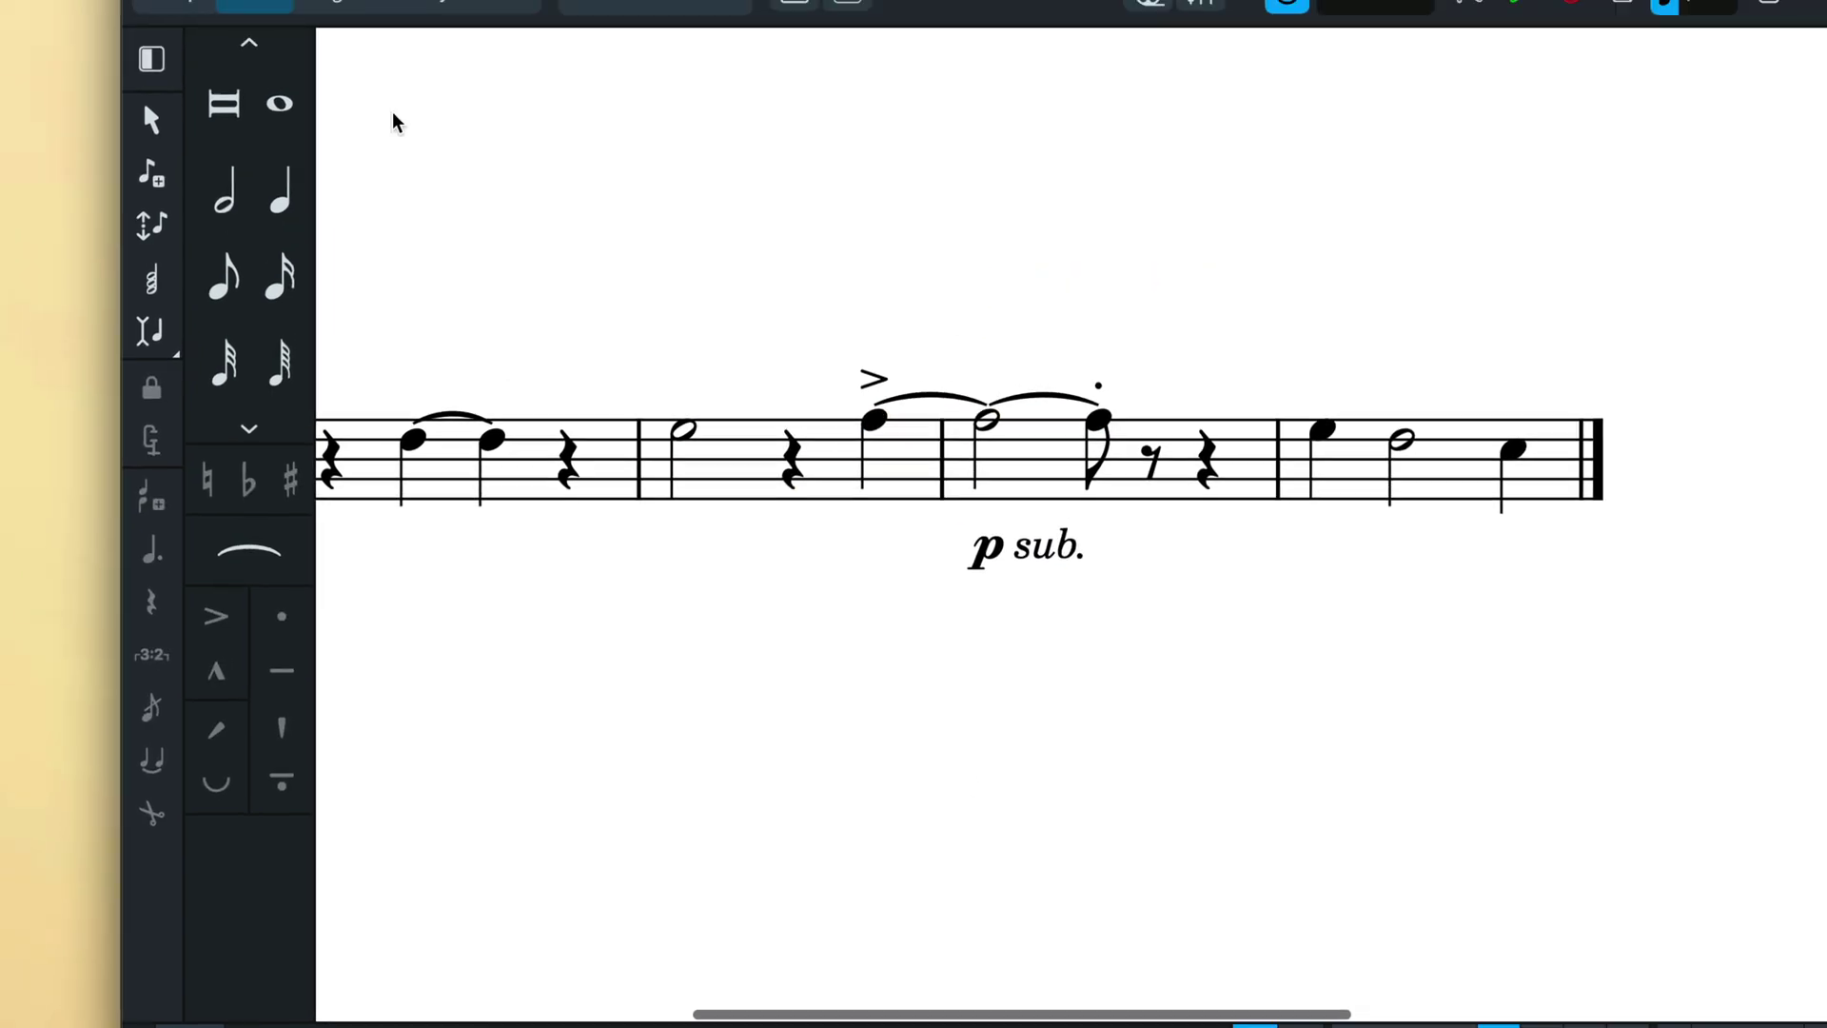
- In Engrave mode, flip the bar-4 half note's stem up, then back down
left_click(327, 126)
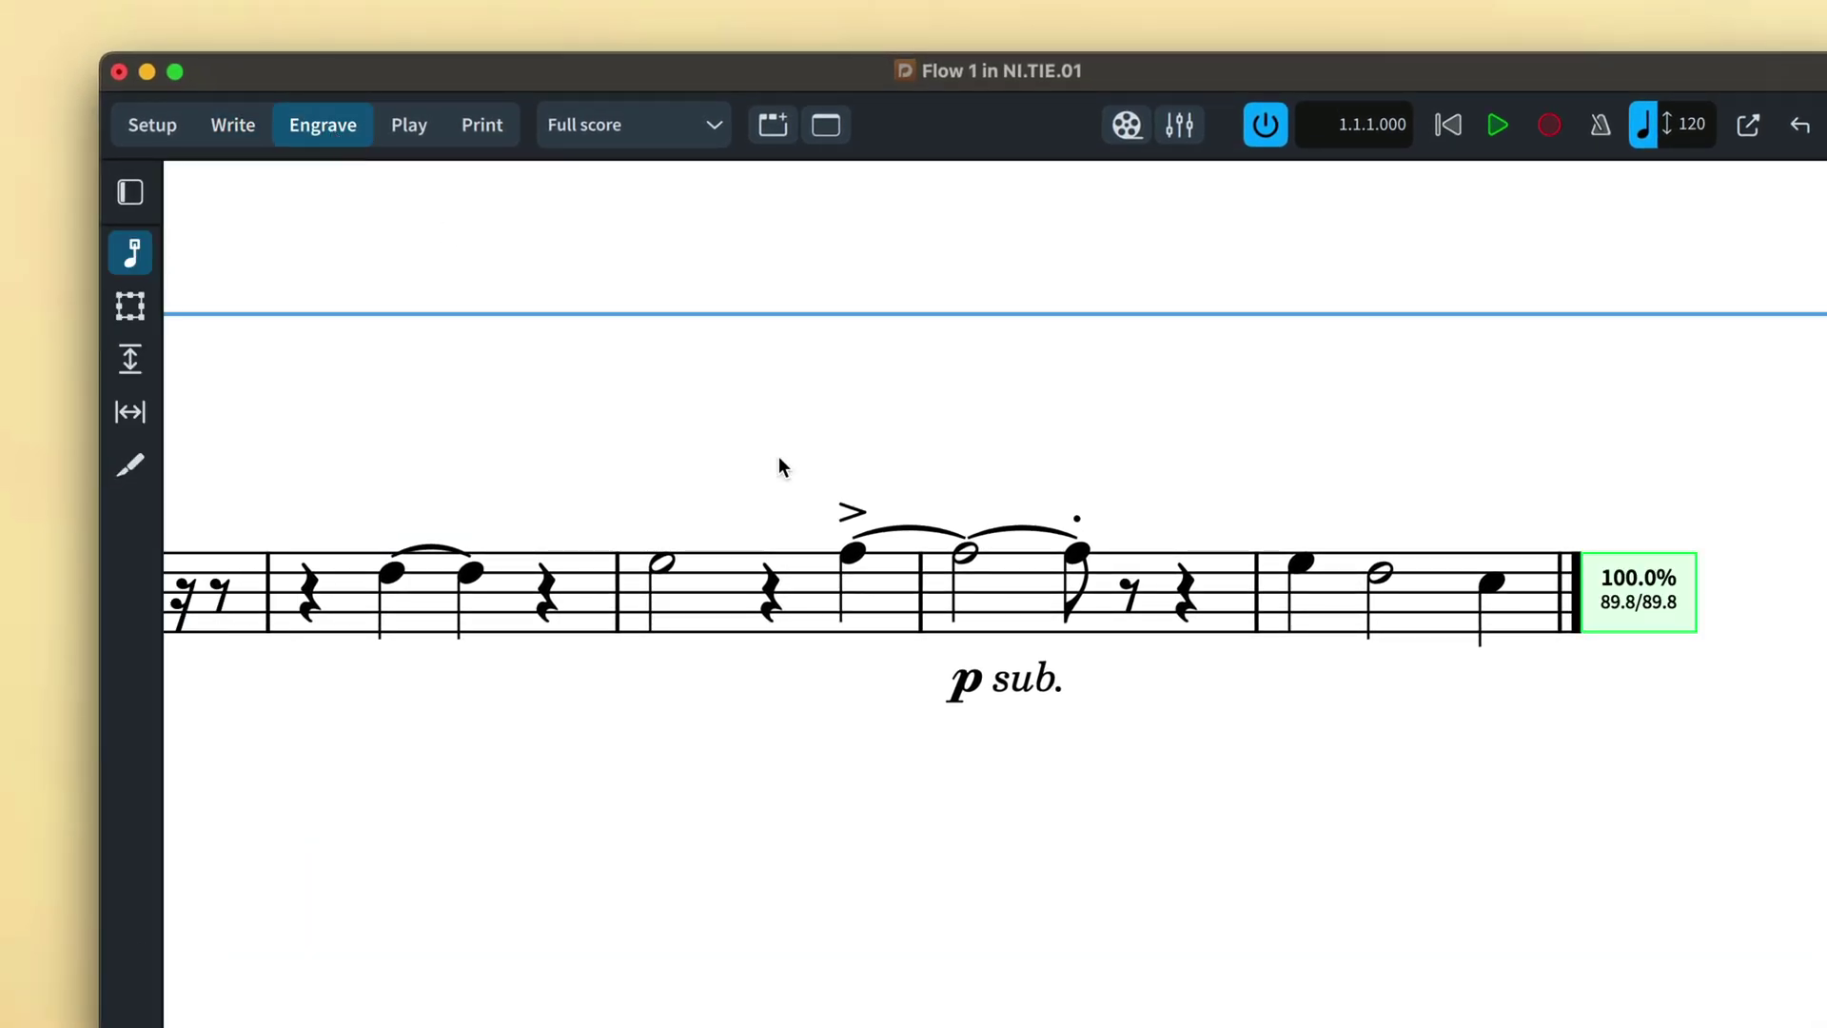
left_click(966, 555)
key("f")
key("f")
left_click(1065, 587)
key("f")
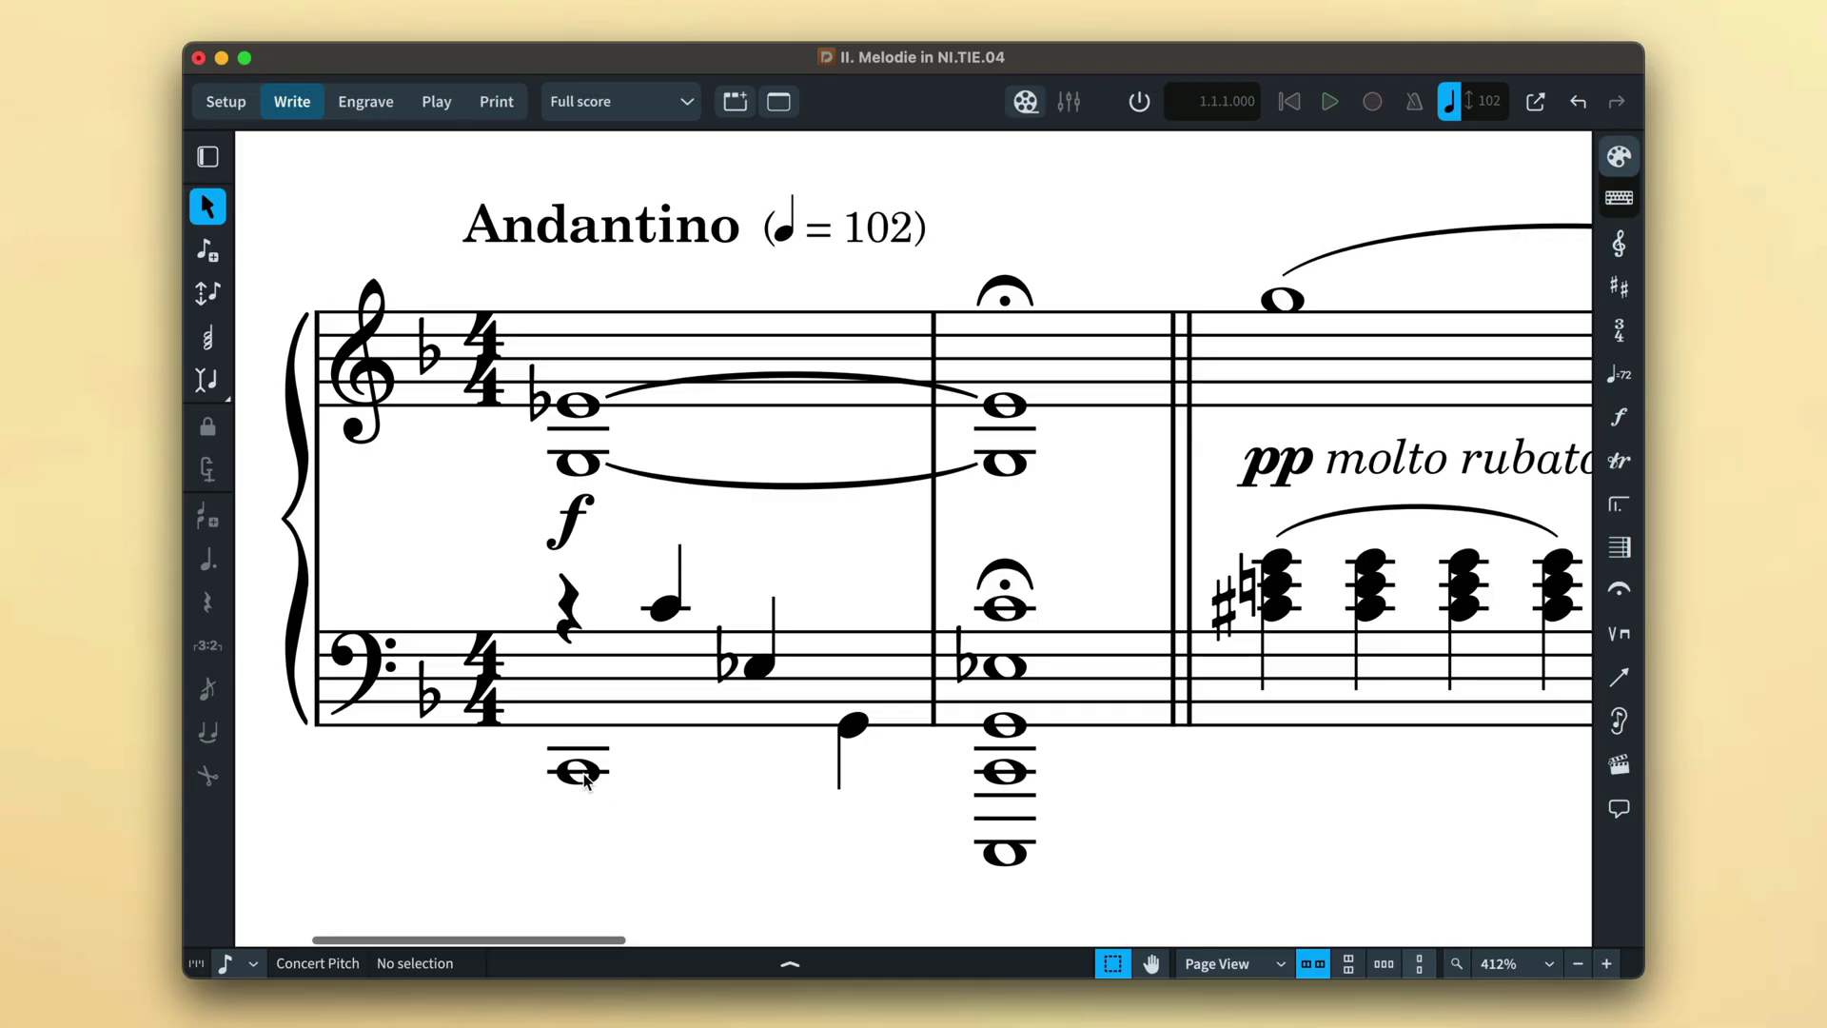
- Tie bar 1's low C2 whole note and three bass-staff notes into bar 2's held chord
left_click(577, 771)
left_click(664, 607, "super")
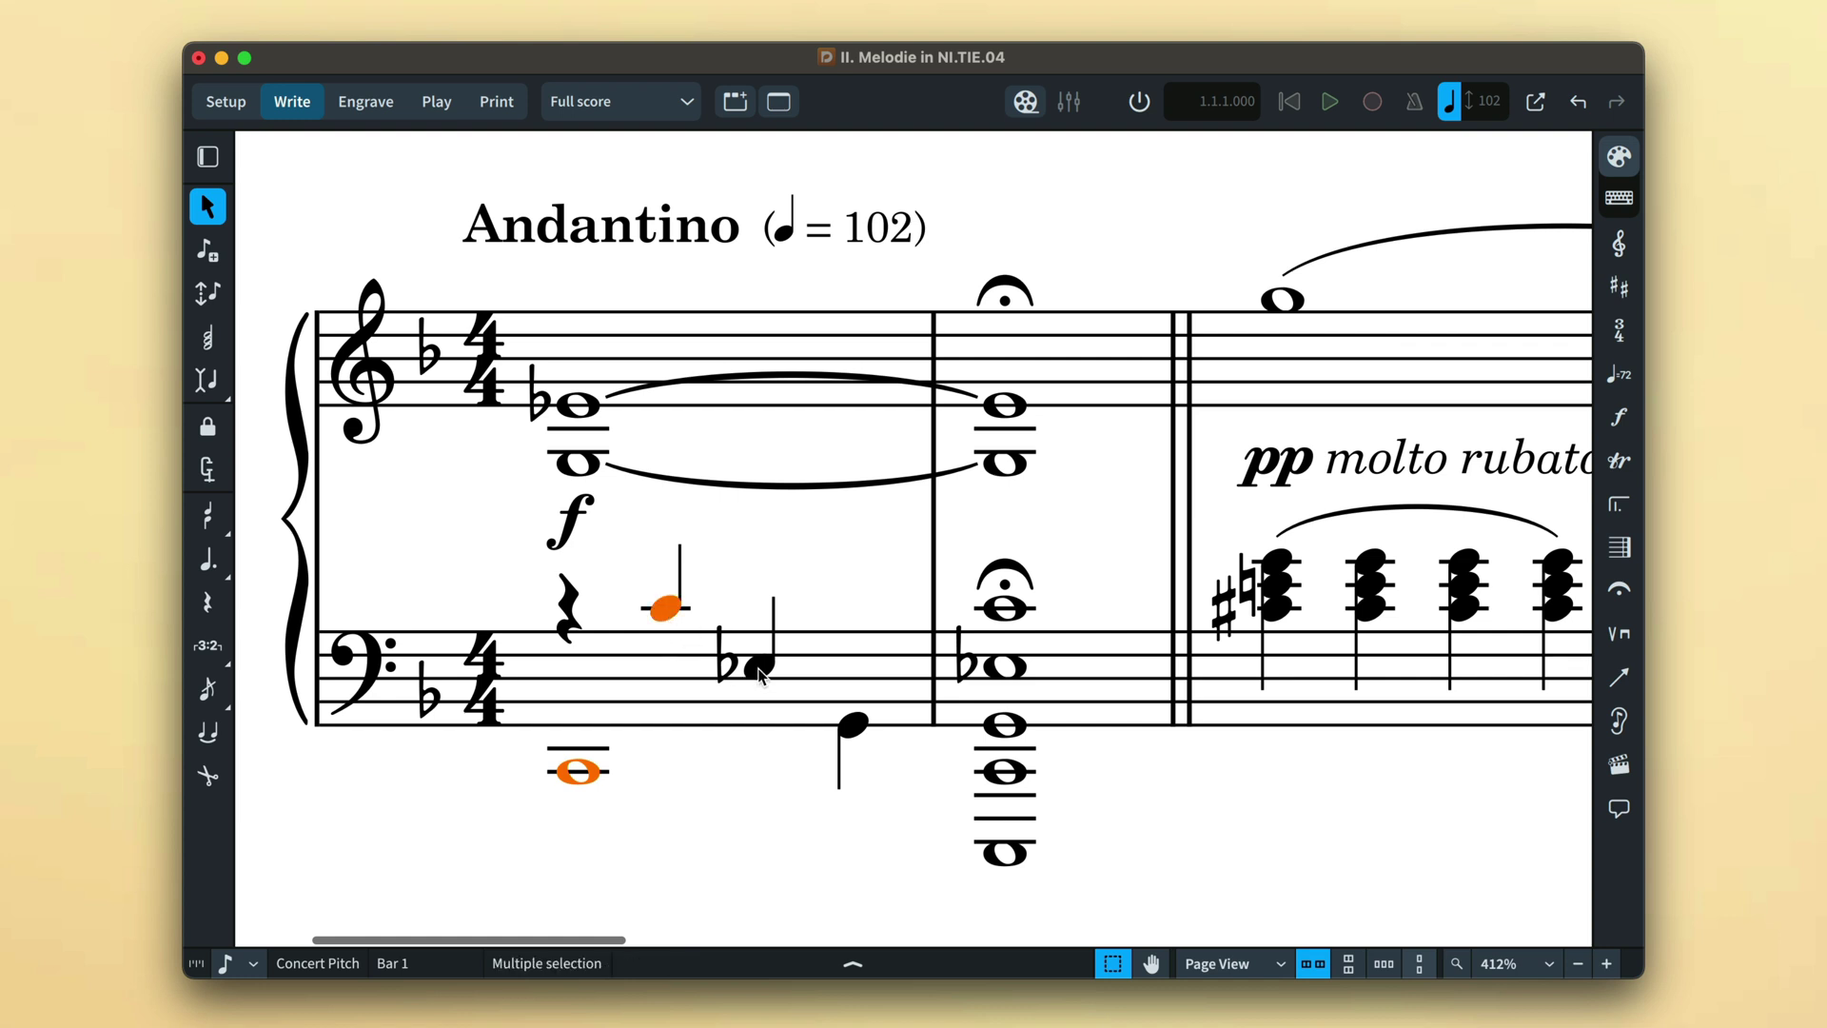
left_click(758, 665, "super")
left_click(845, 731, "super")
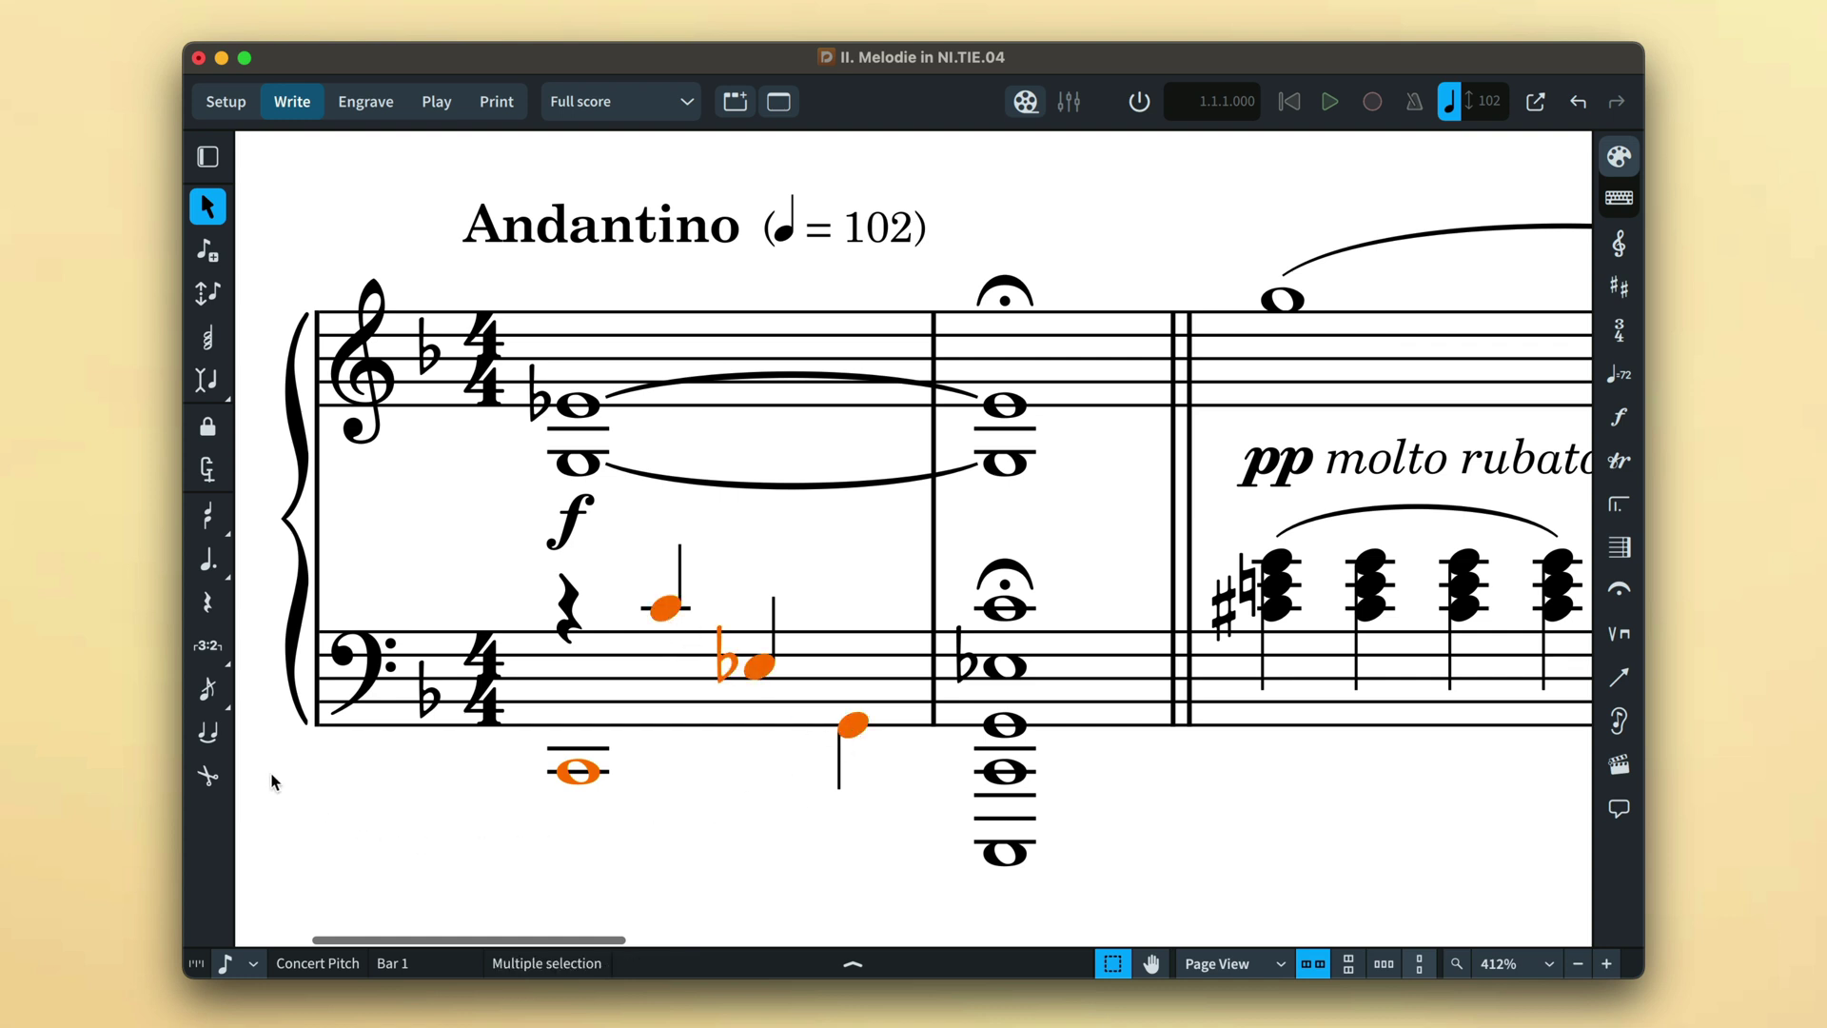
left_click(222, 738)
left_click(299, 762)
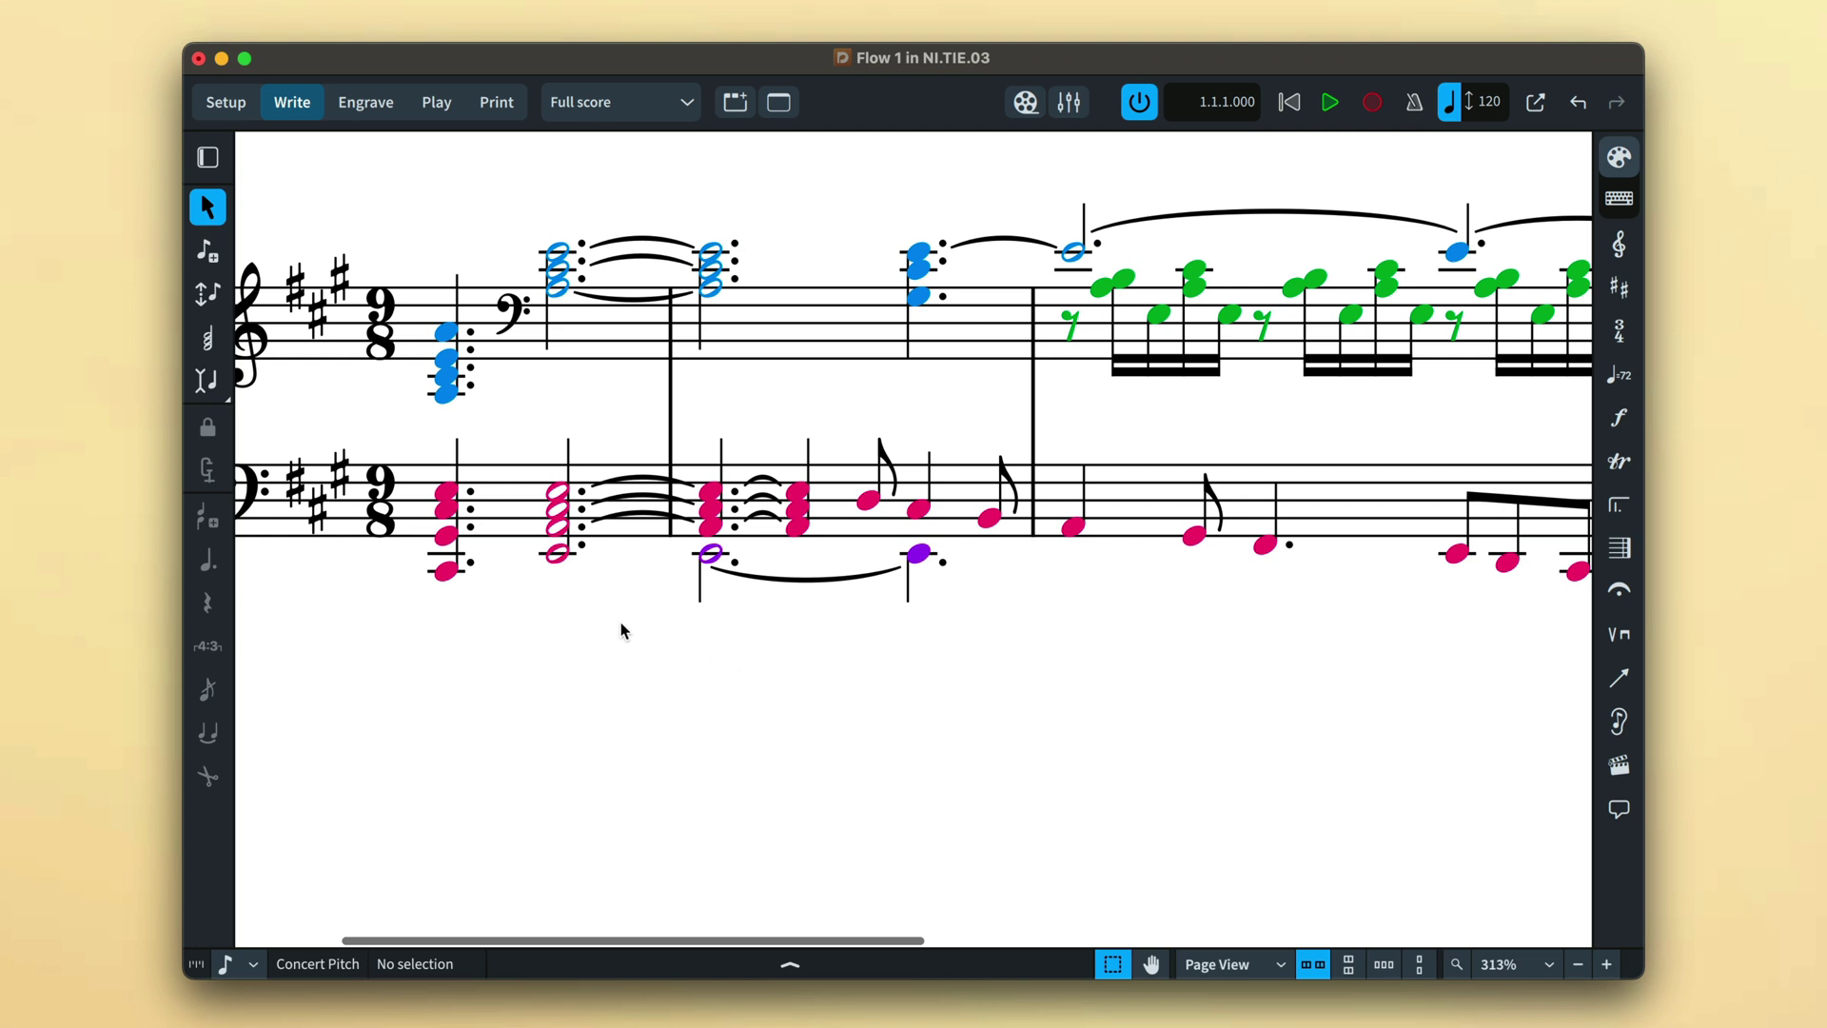
- Tie bar 1's low E2 across voices to the other voice's tied E2 in bar 2
left_click(557, 555)
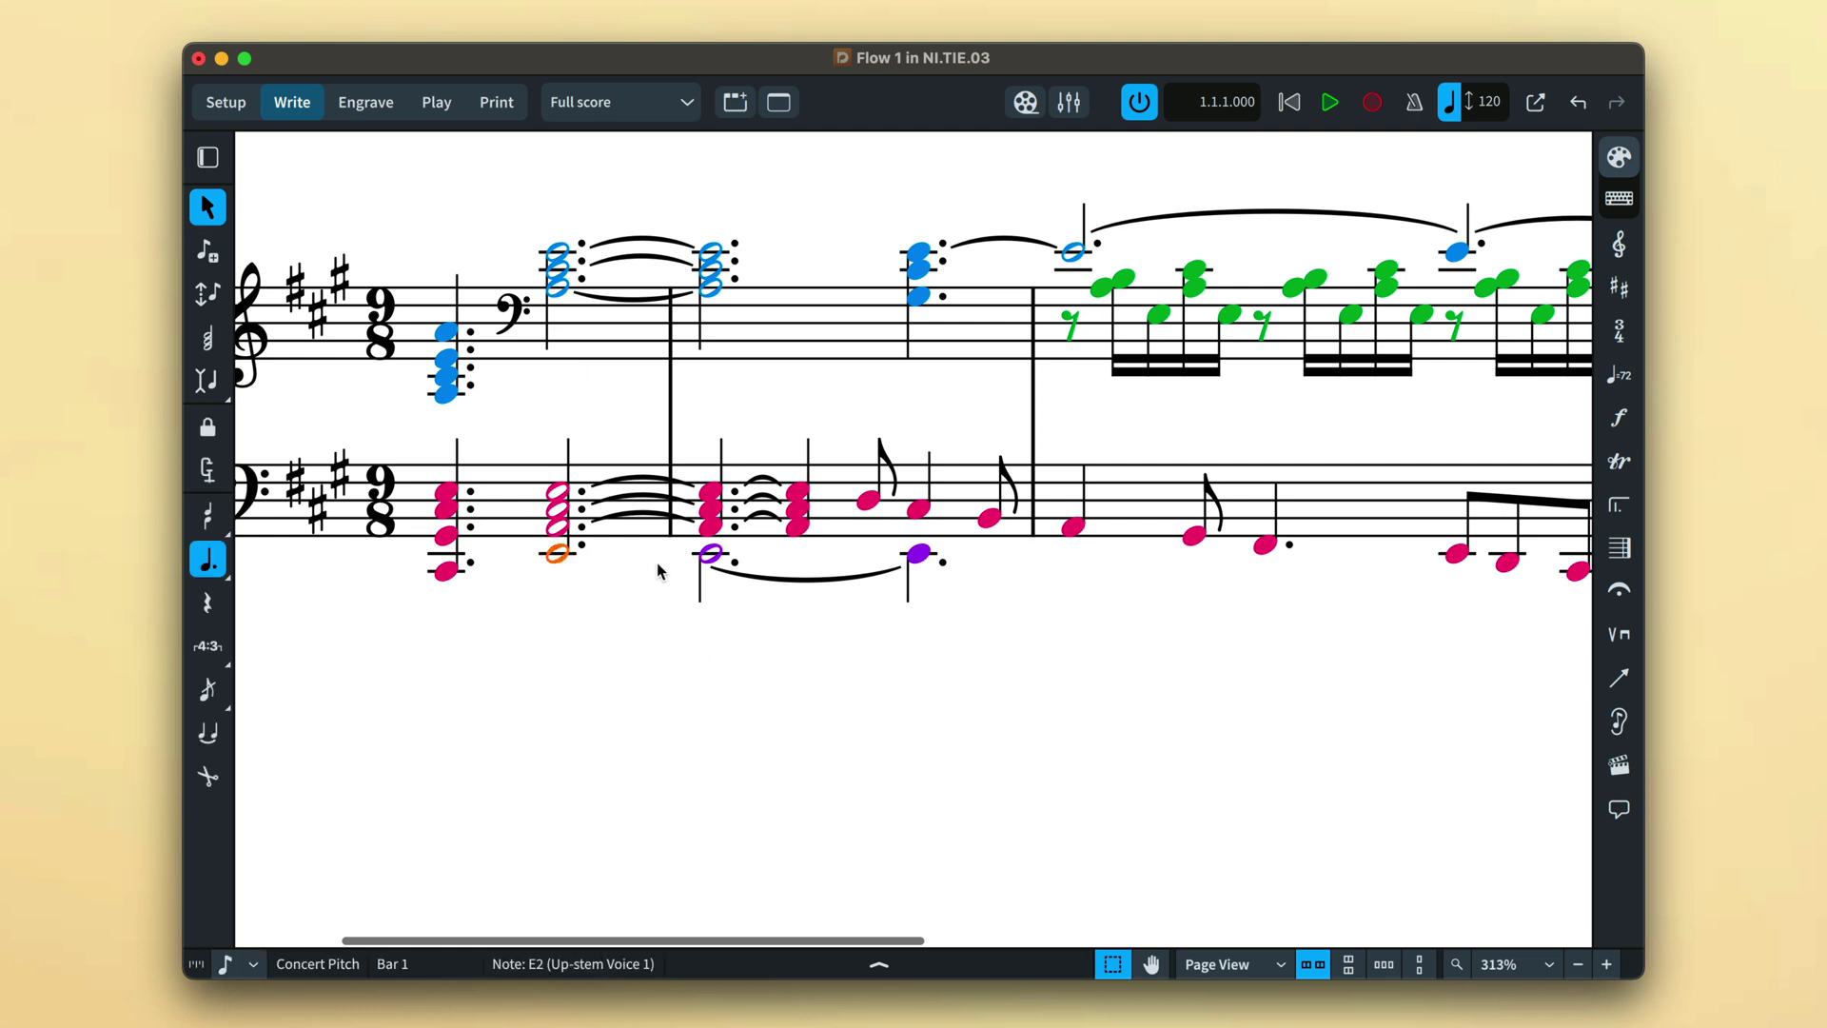
left_click(715, 562, "super")
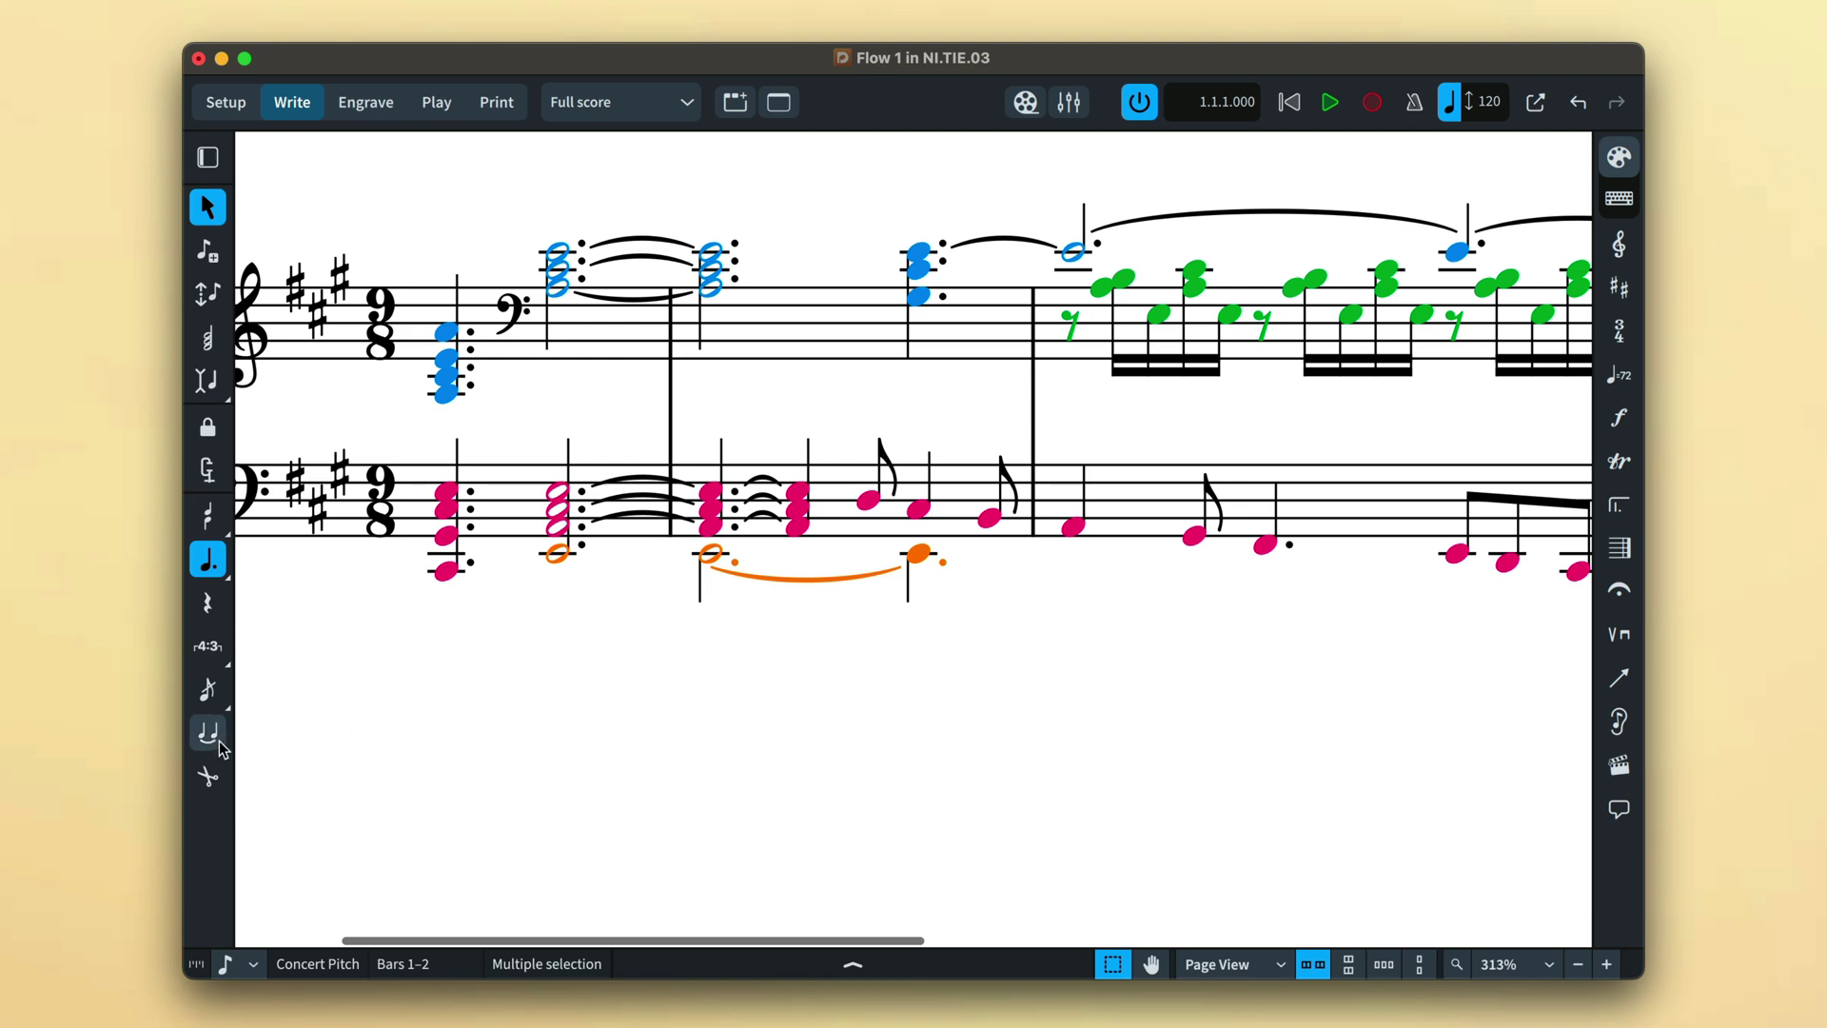
left_click(219, 740)
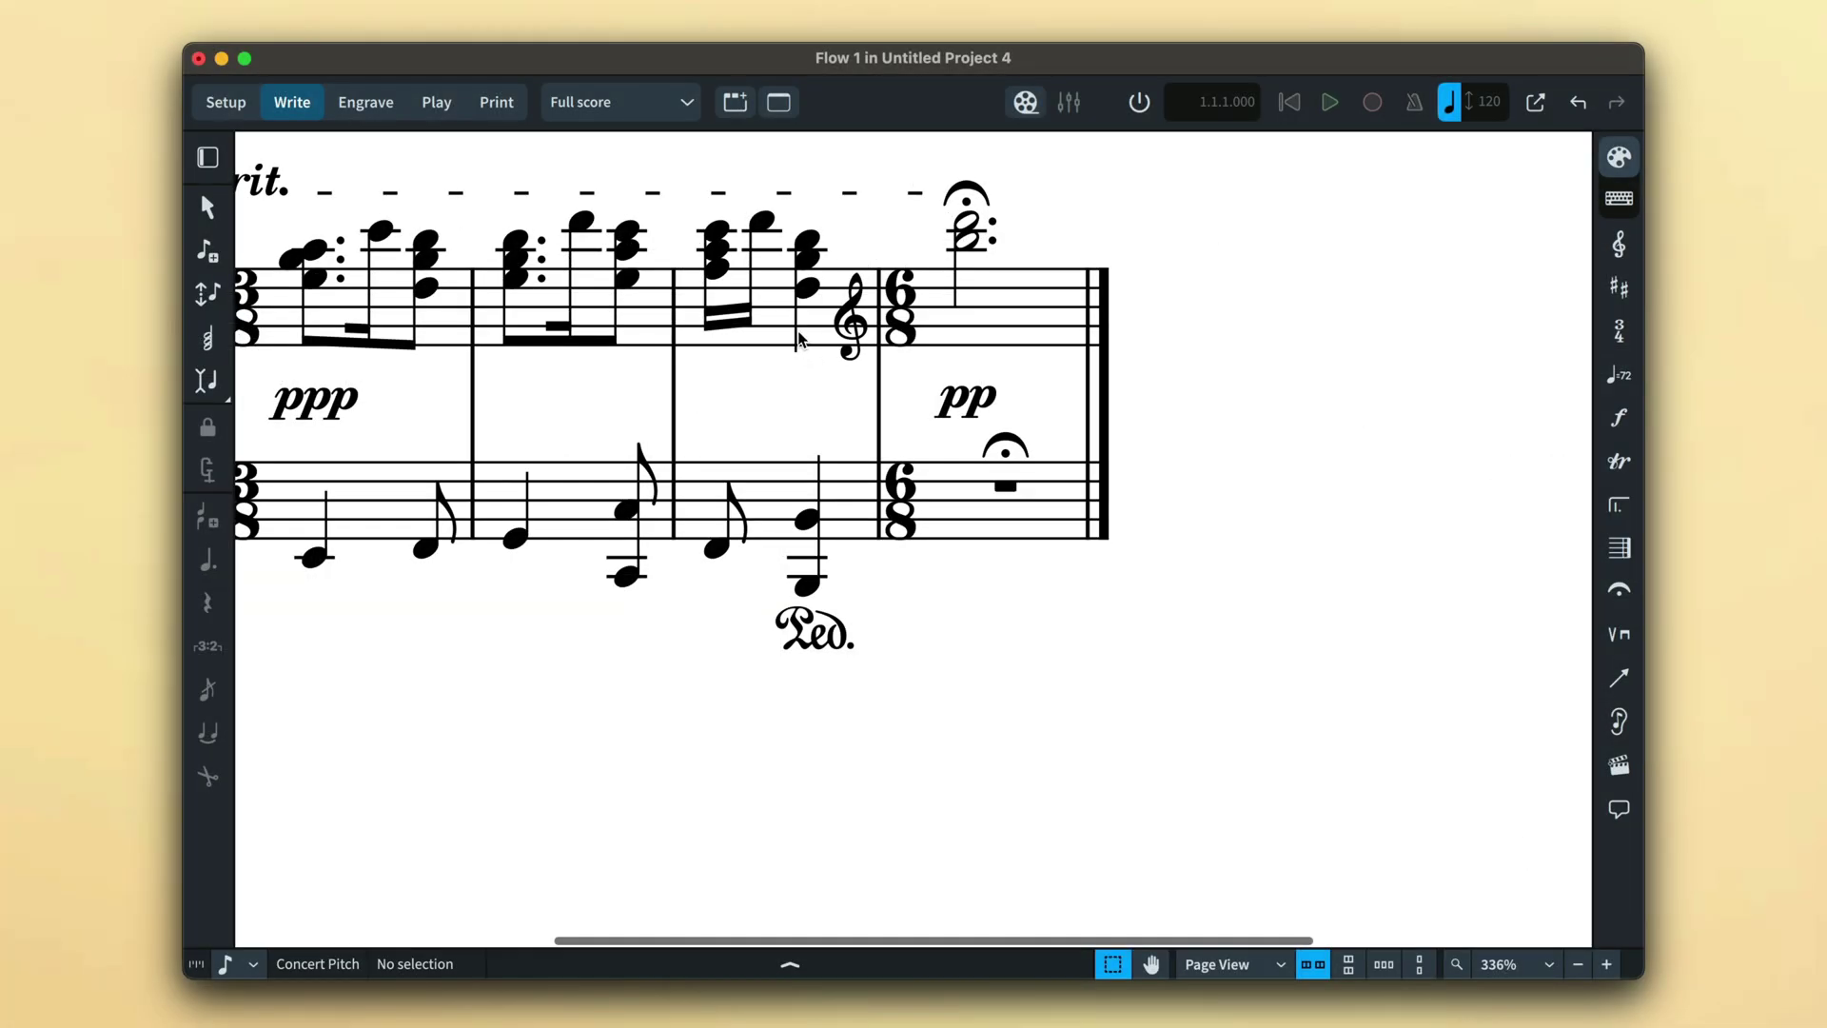
- Give the last upper- and lower-staff chords of bar 3 laissez vibrer ties
left_click(799, 339)
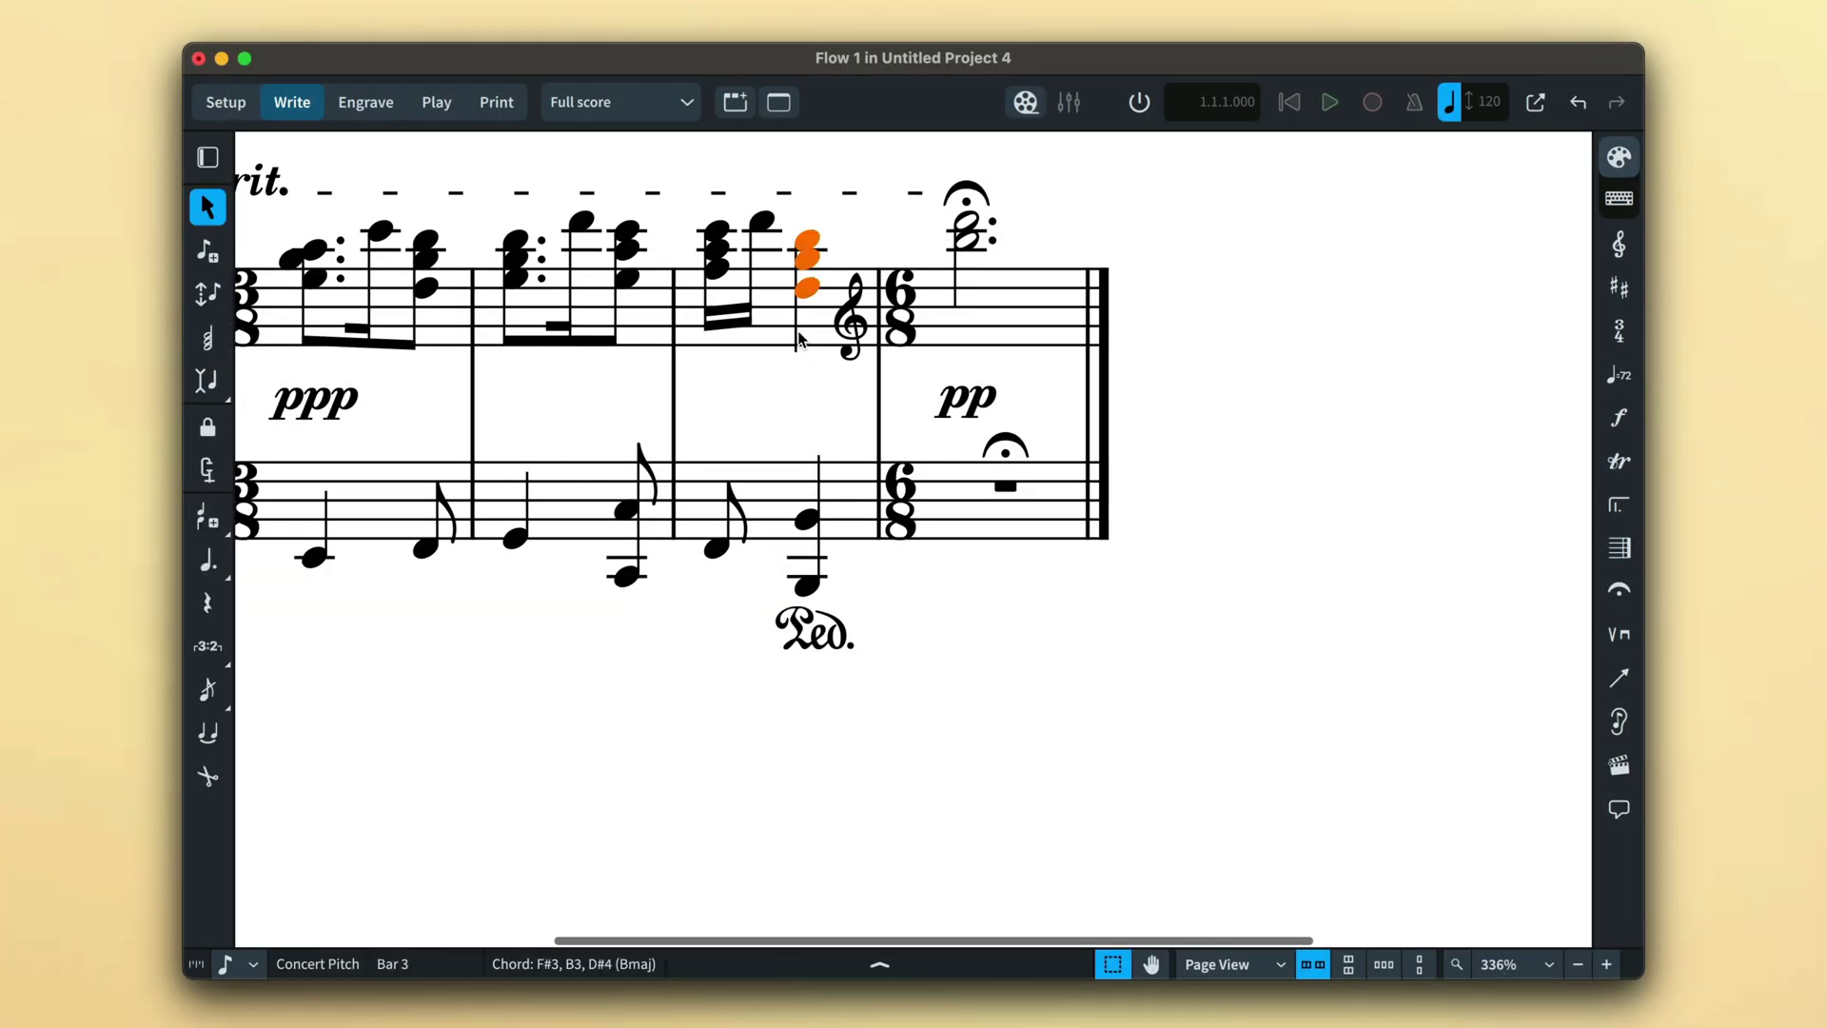
left_click(820, 477, "super")
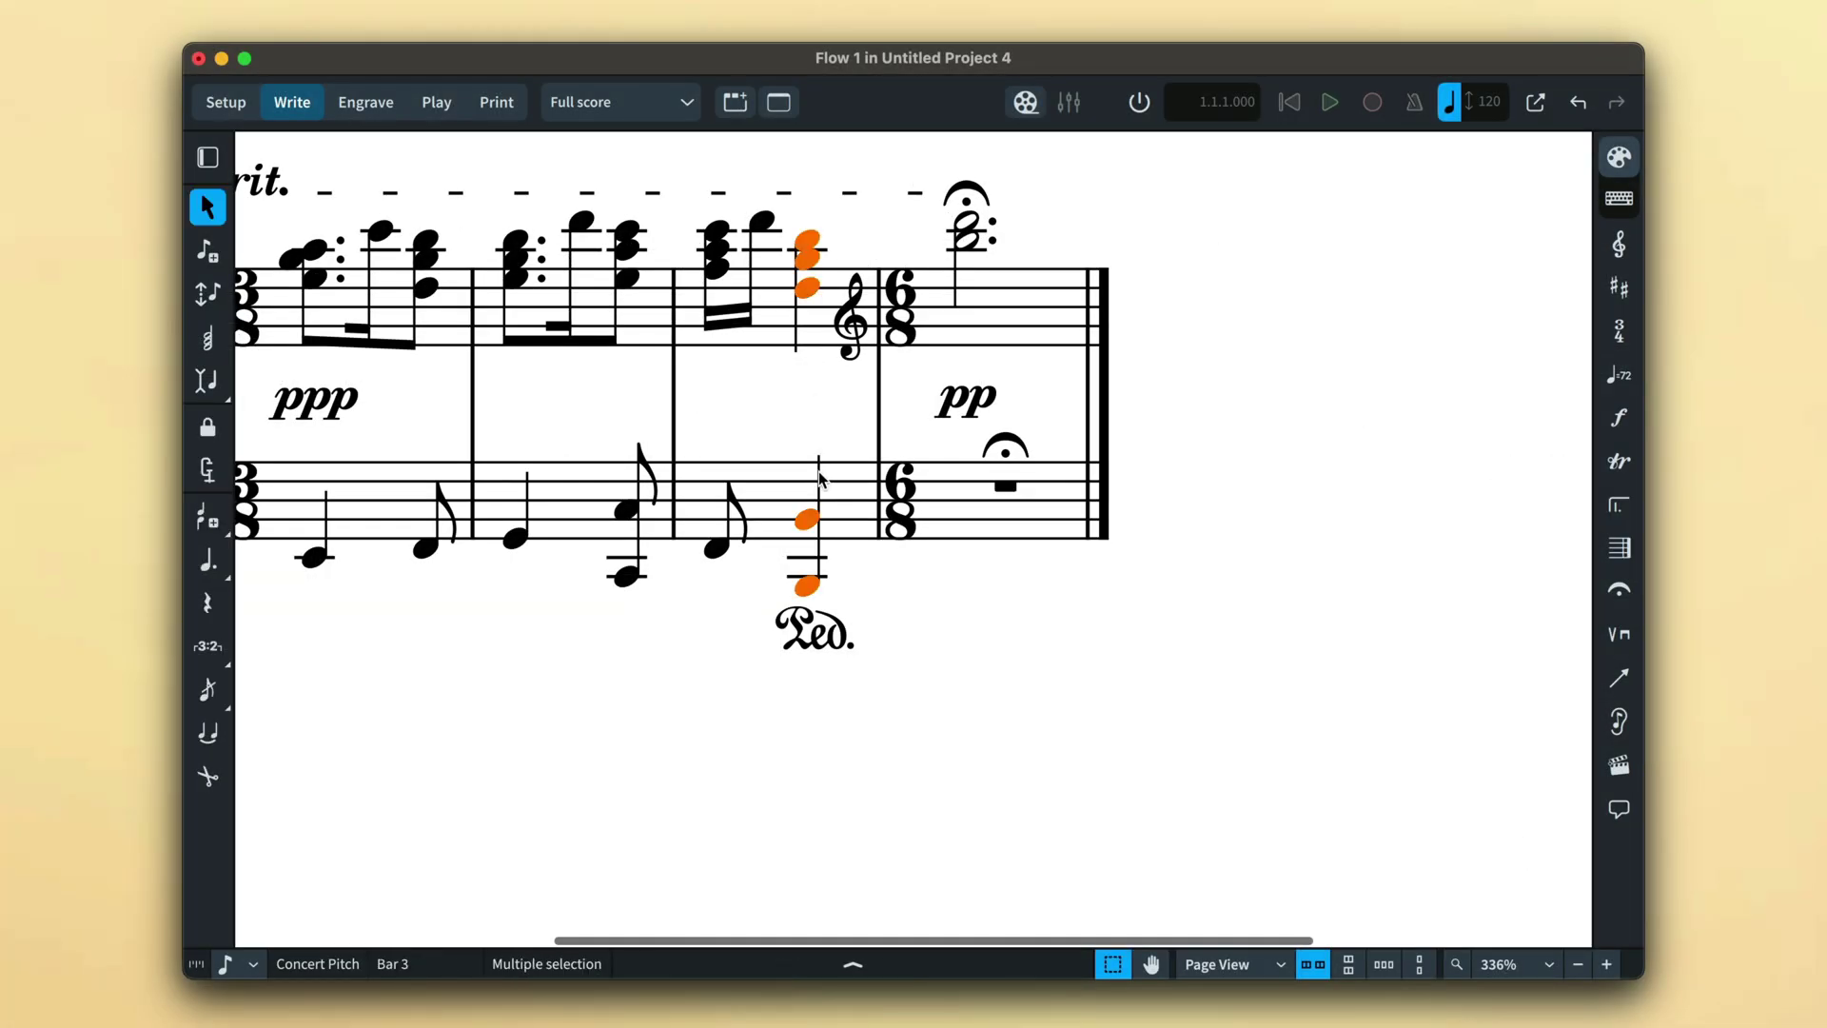
left_click(918, 968)
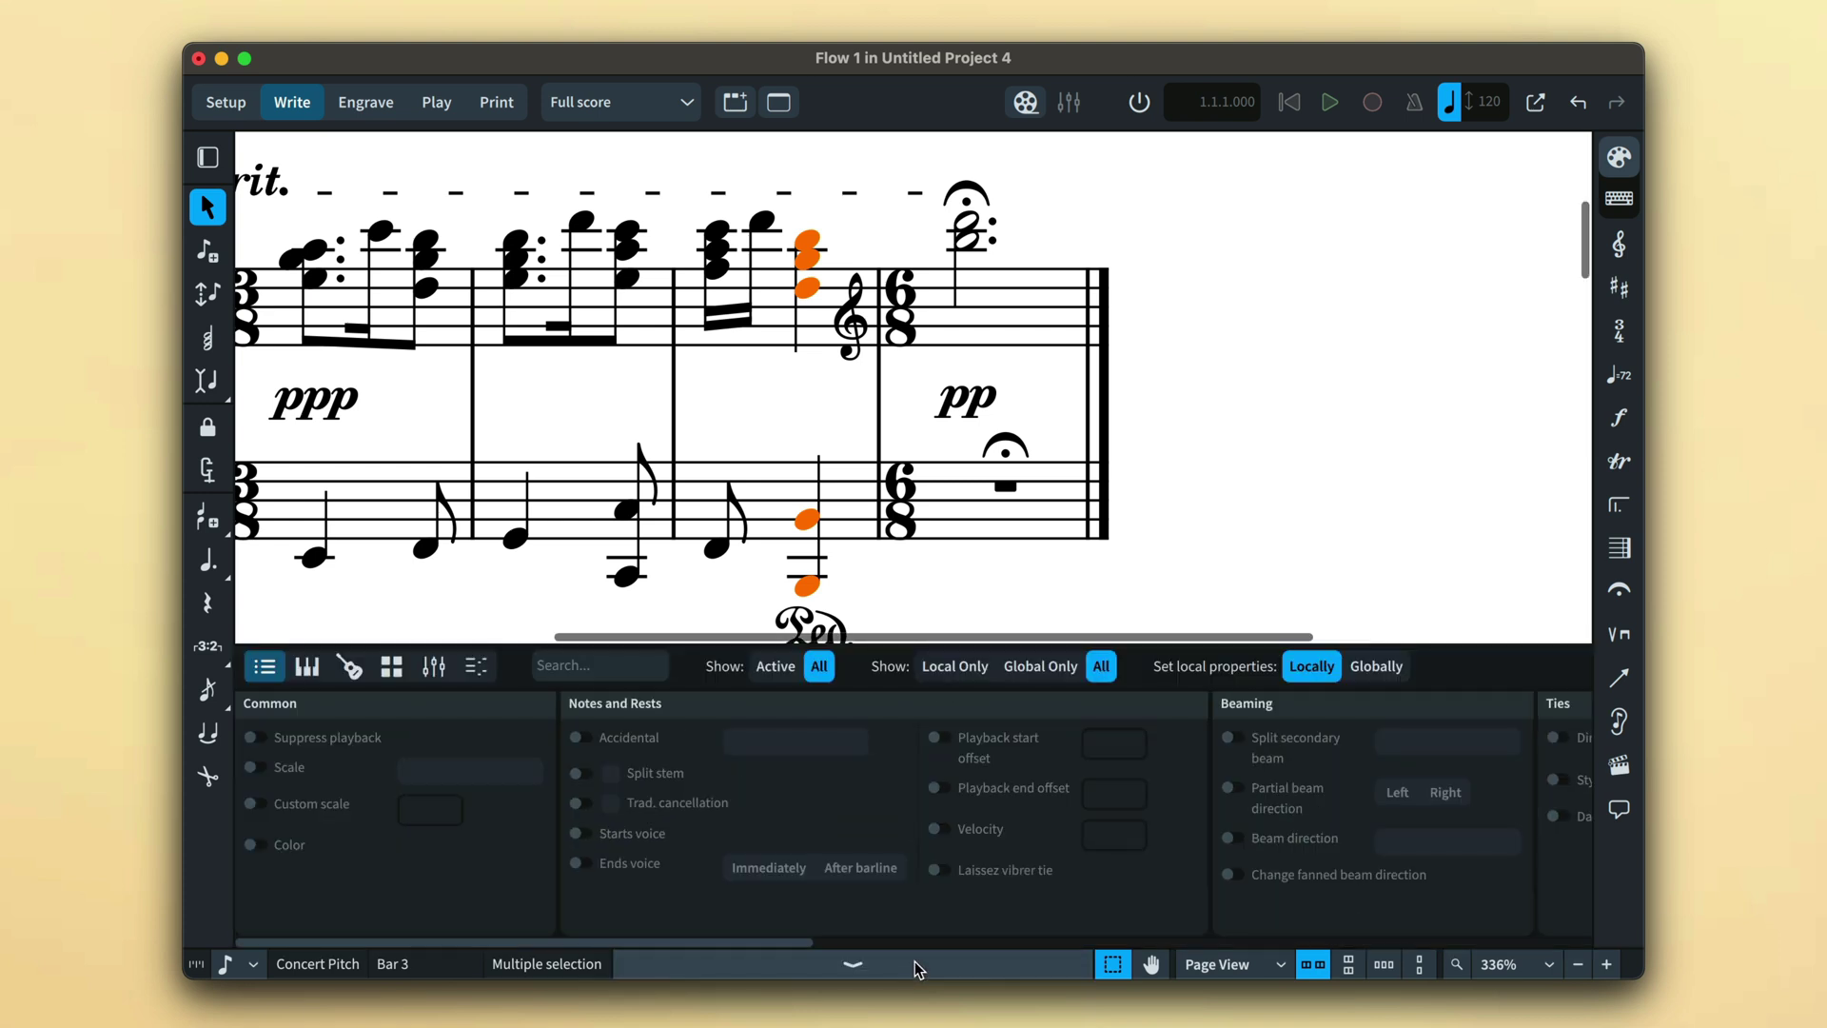
left_click(945, 878)
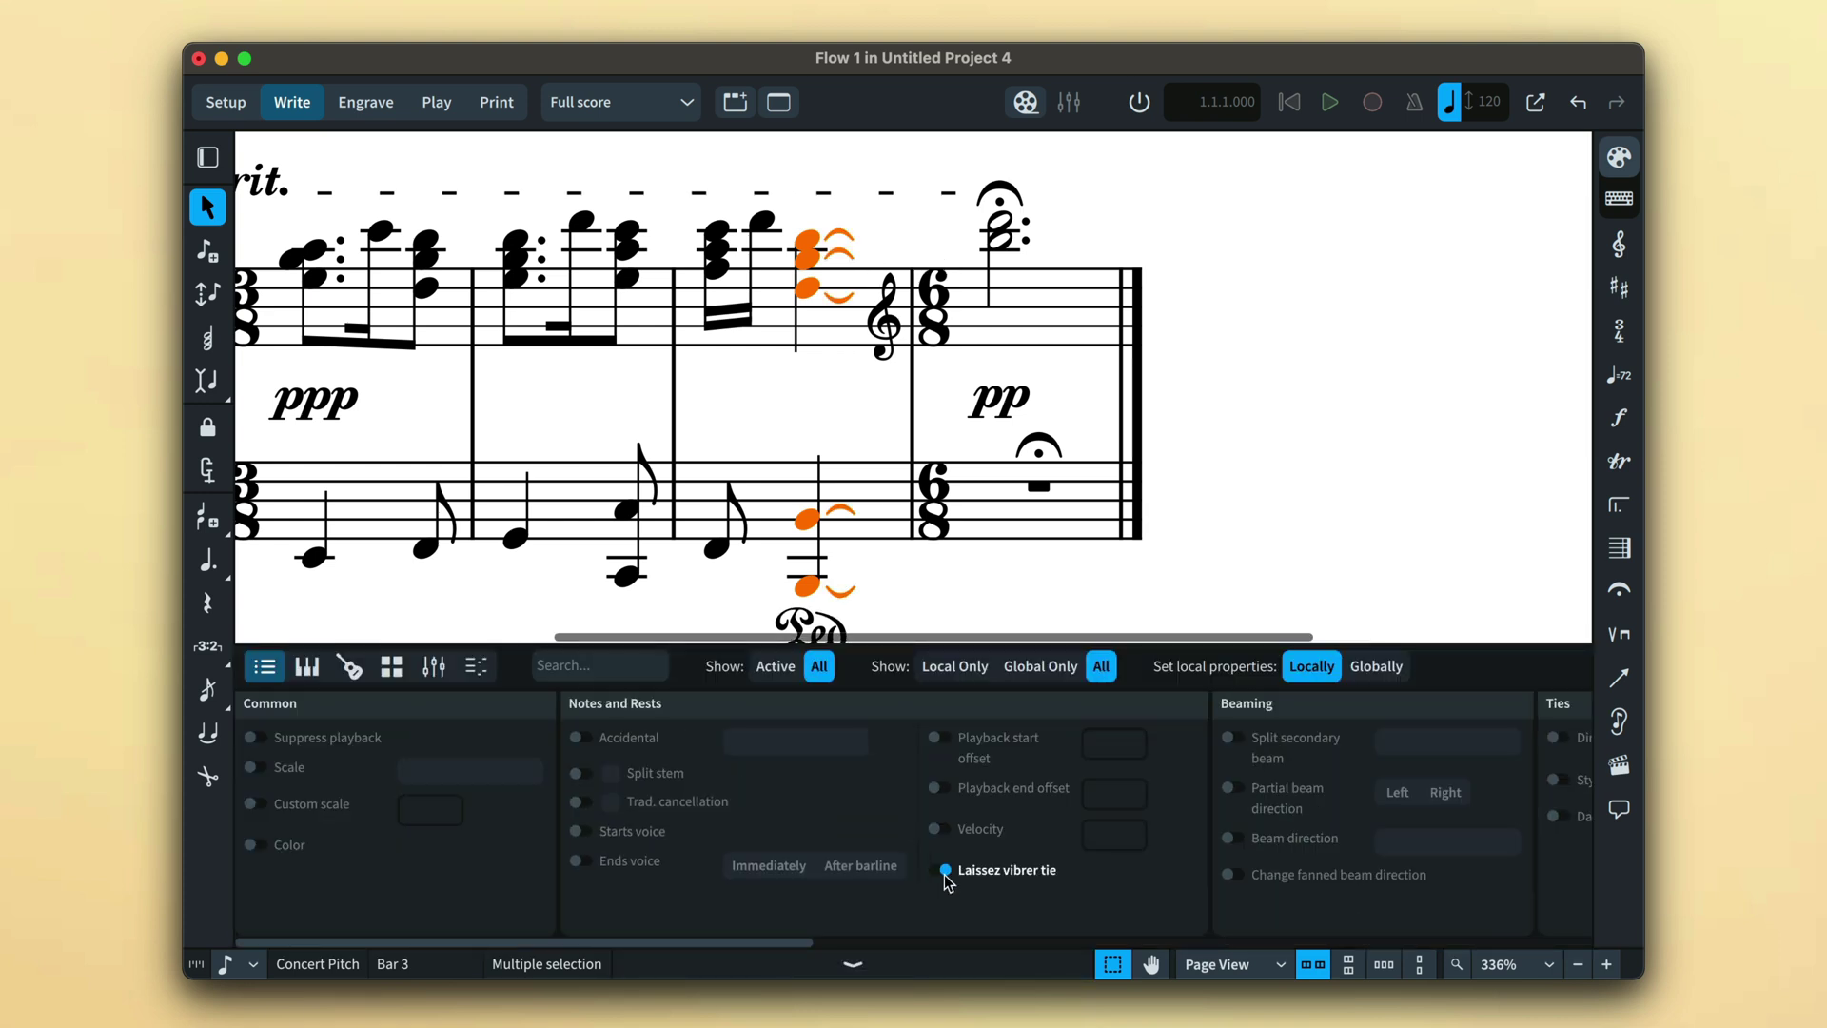
- In Engrave mode, lengthen the upper and lower laissez vibrer ties
left_click(386, 112)
left_click(864, 236)
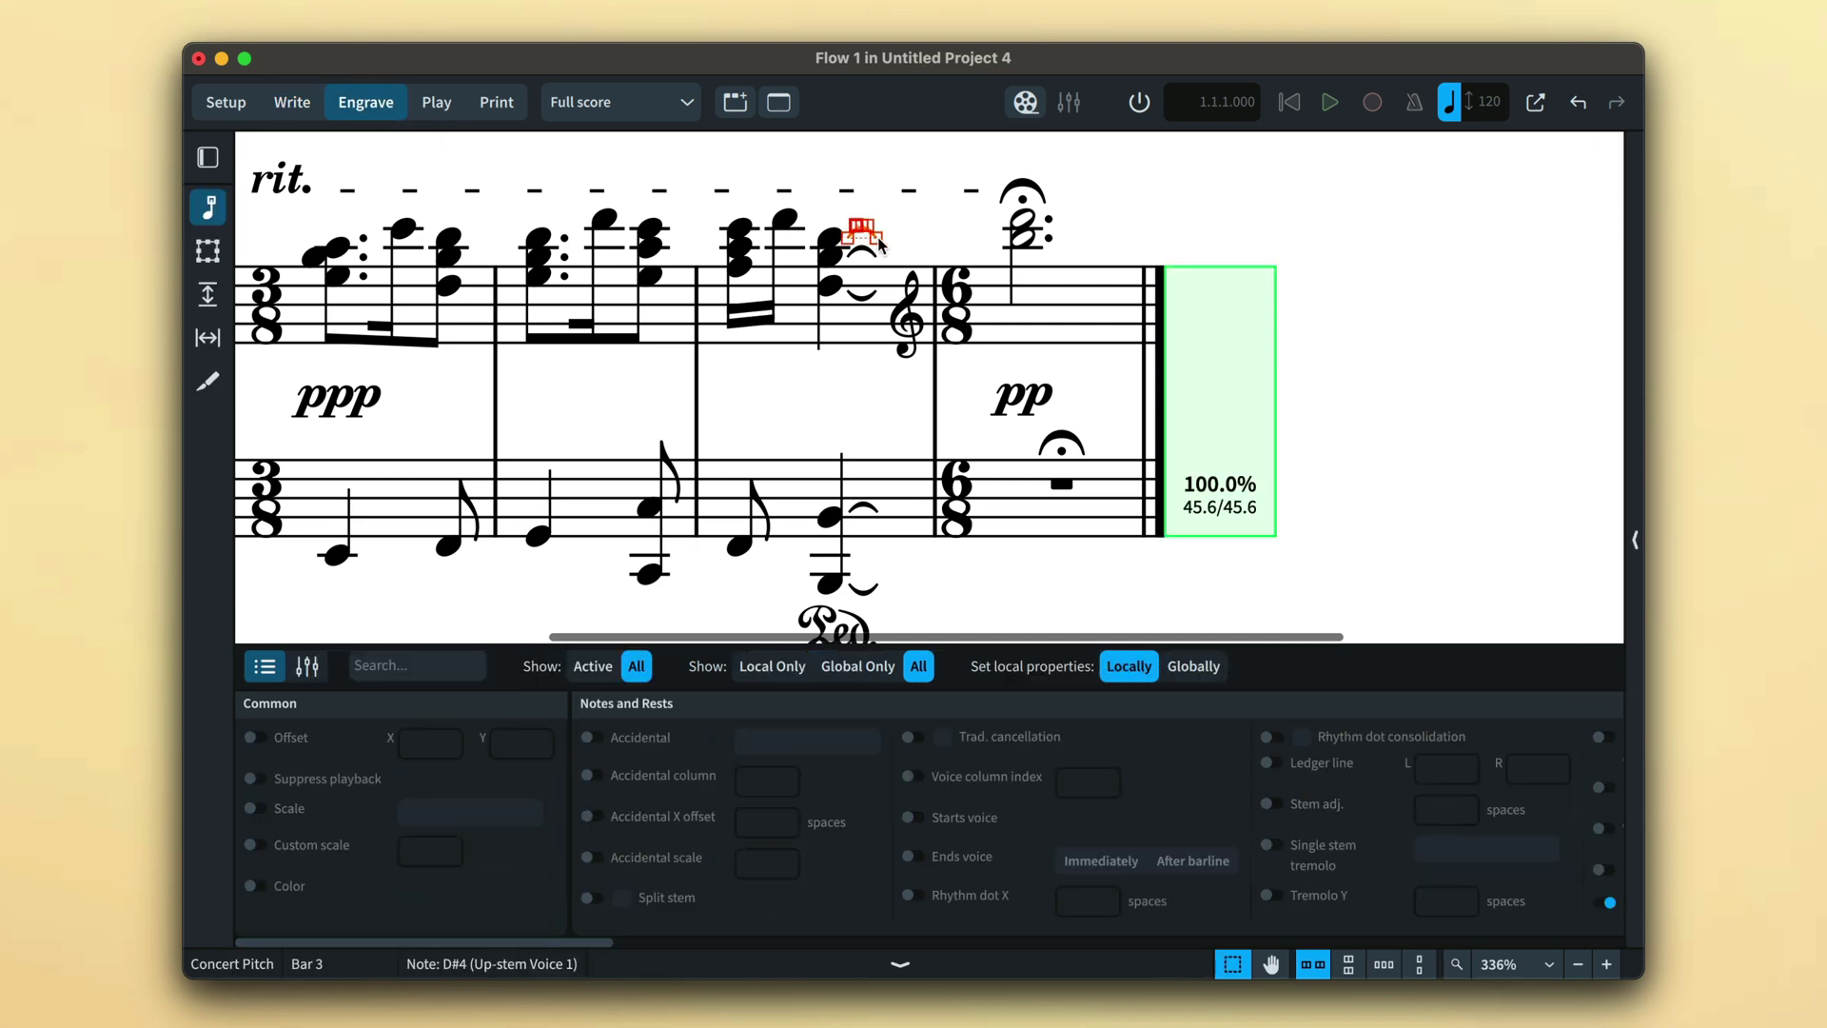
left_click_drag(878, 245, 914, 242)
left_click(864, 511)
key("Tab")
left_click(1060, 590)
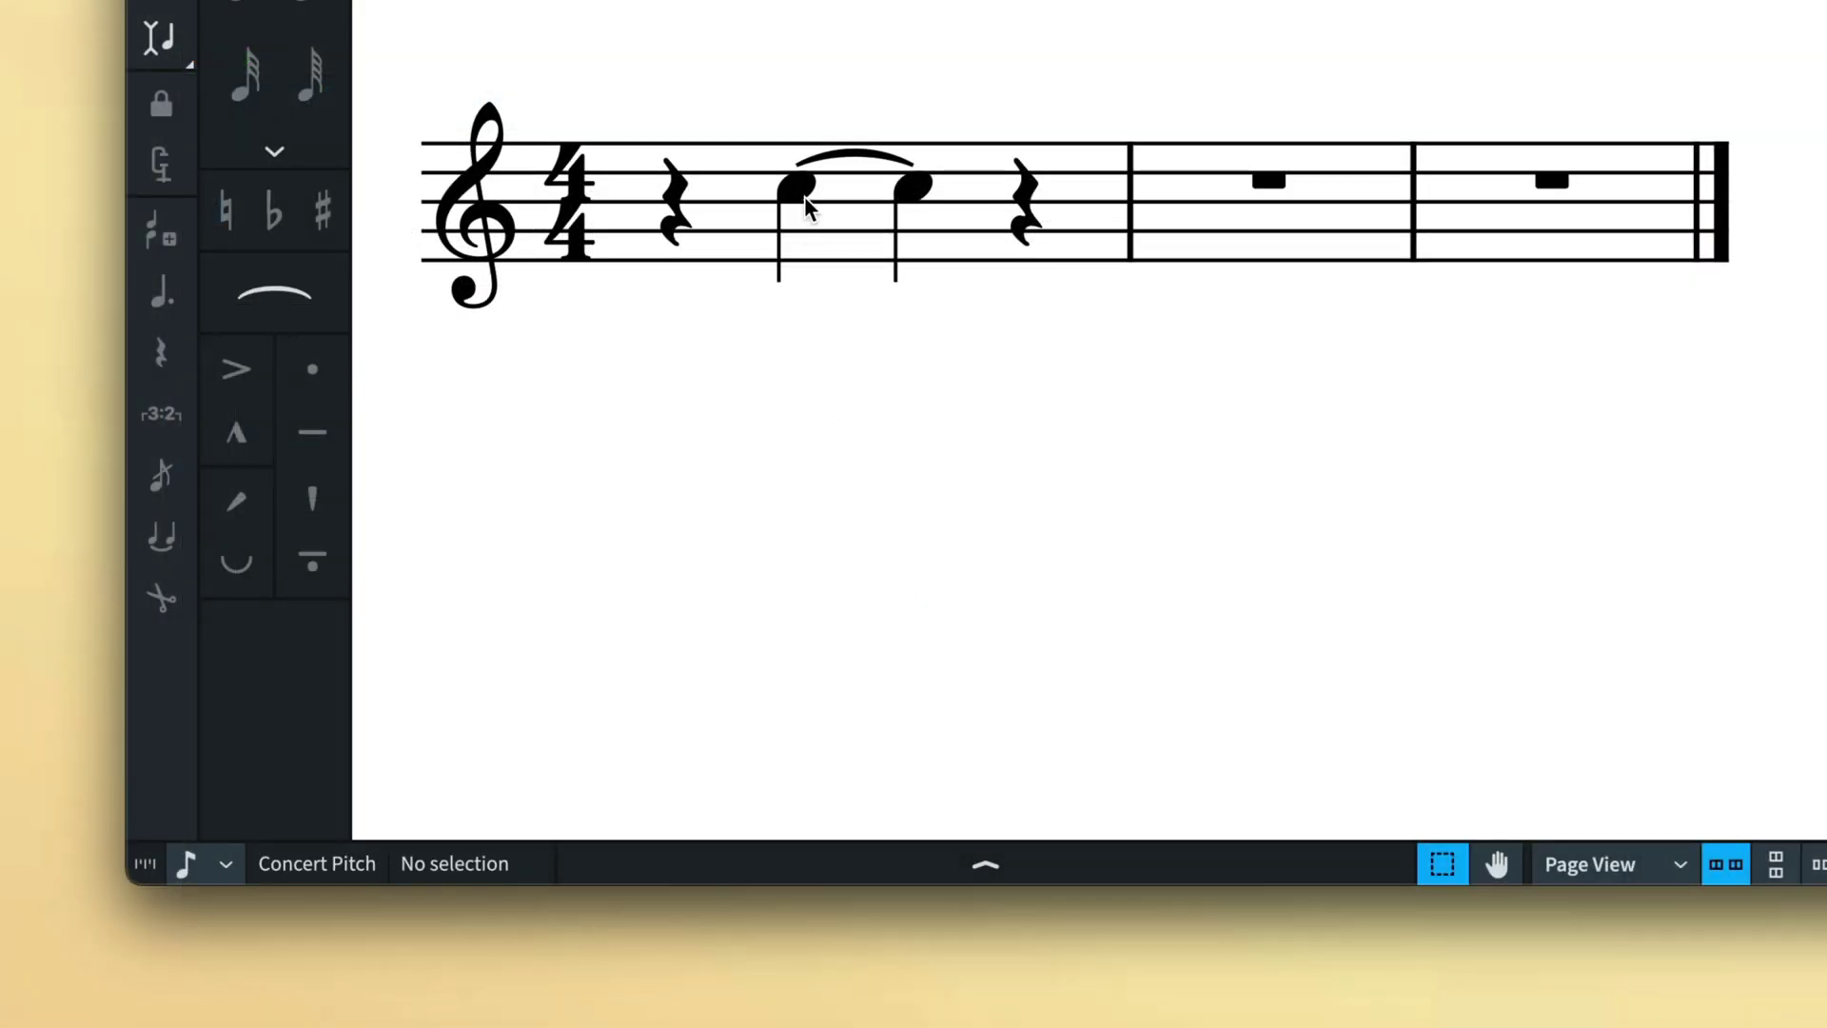
- Cut the tie between the bar-1 C5 quarters, then begin note input at bar 2
left_click(805, 197)
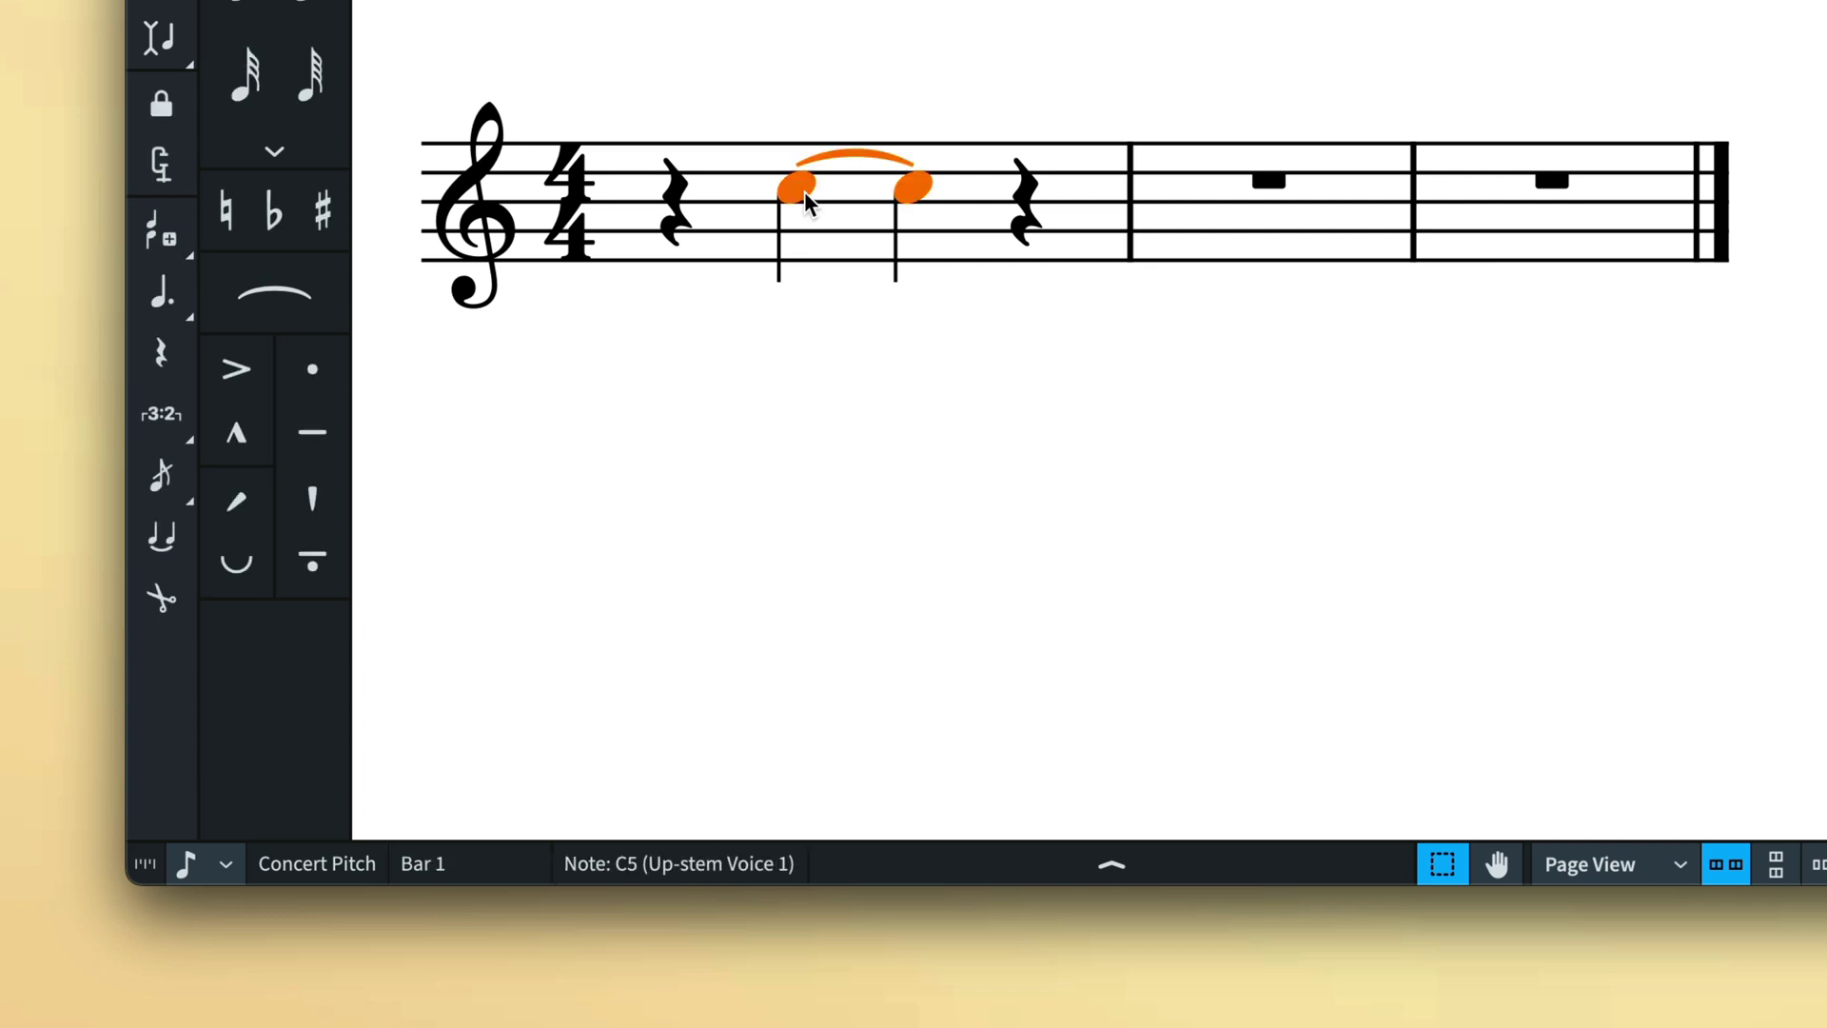
left_click(181, 613)
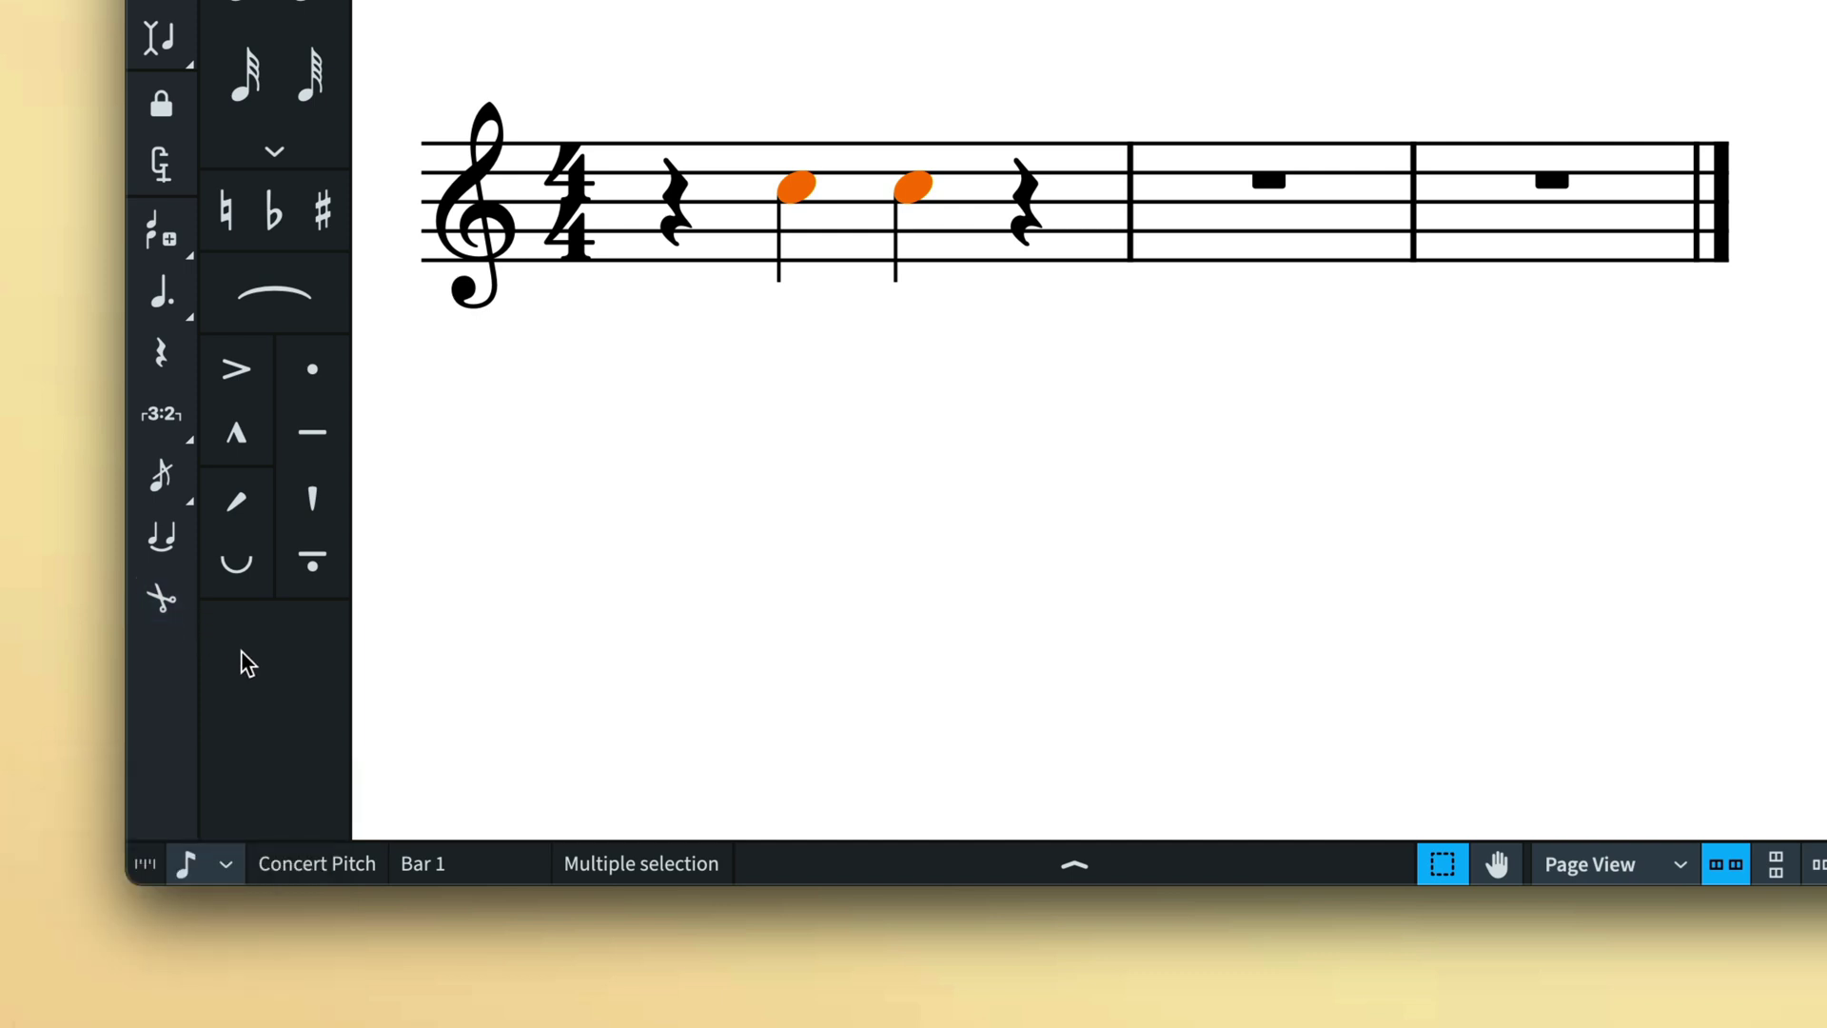
double_click(1156, 225)
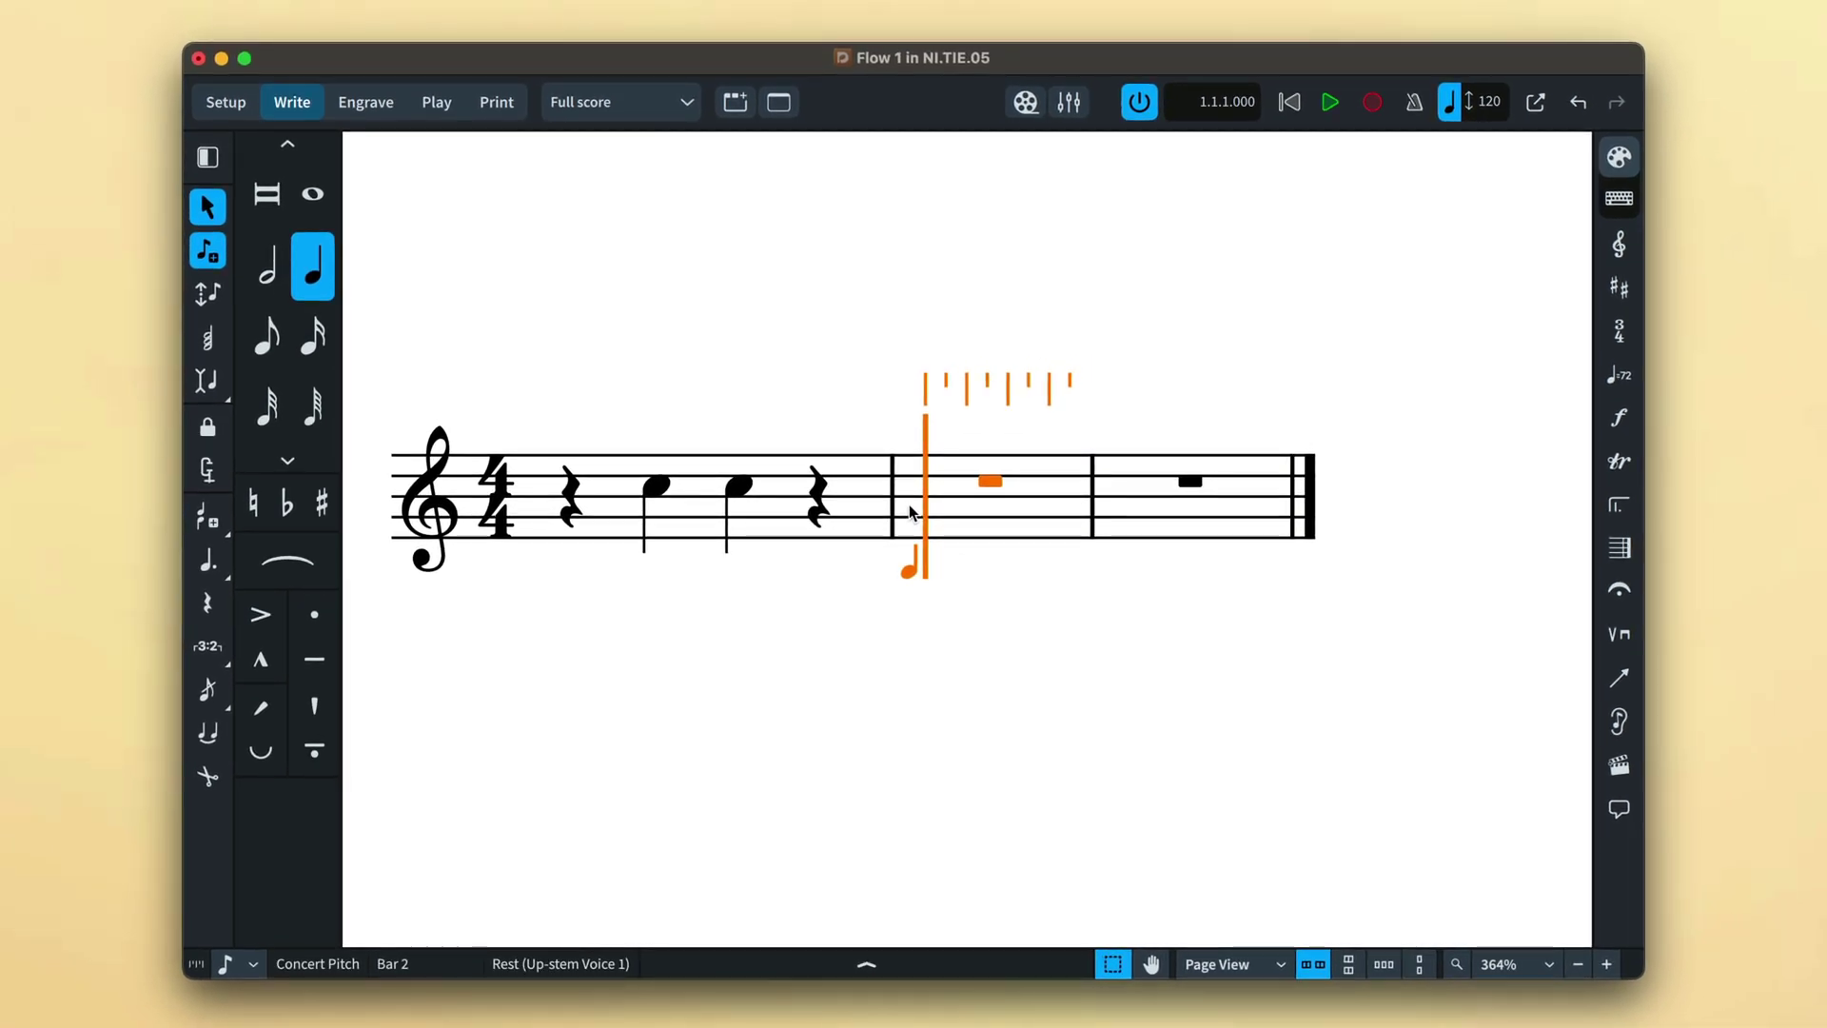
- With Force Duration on, enter a C5 eighth tied to a C5 quarter in bar 2
left_click(209, 470)
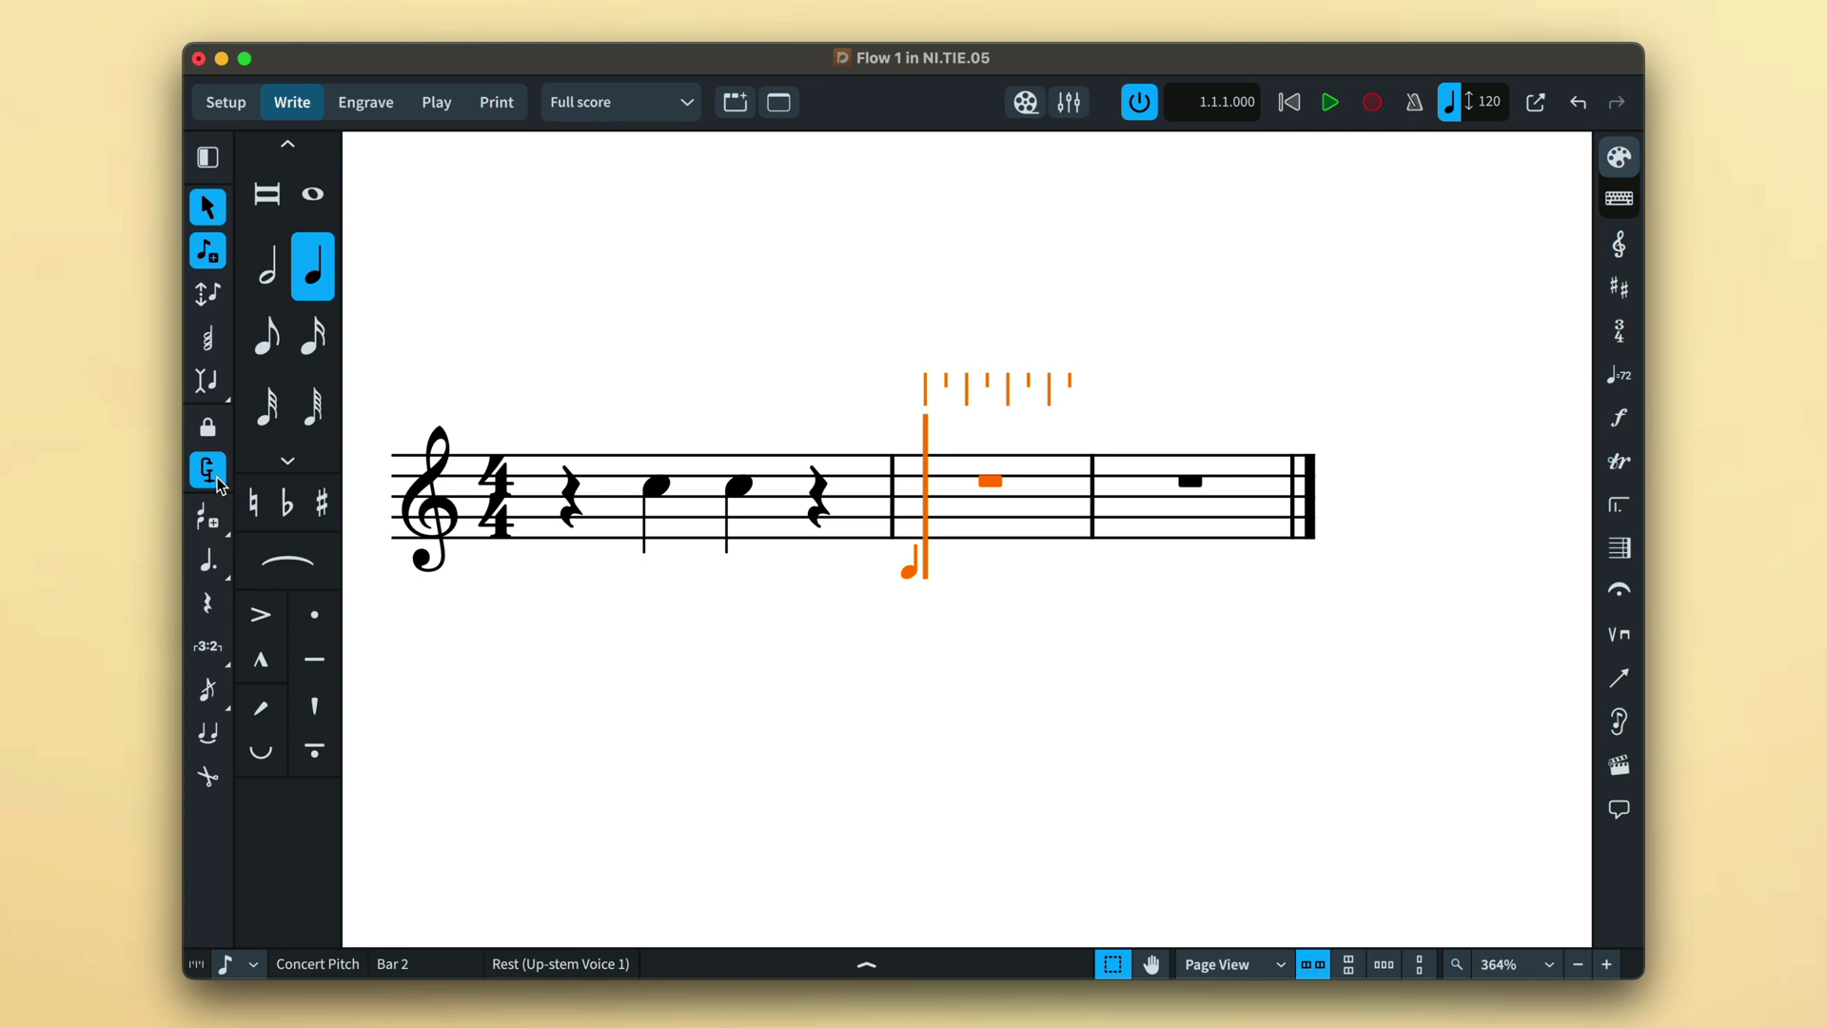
left_click(274, 359)
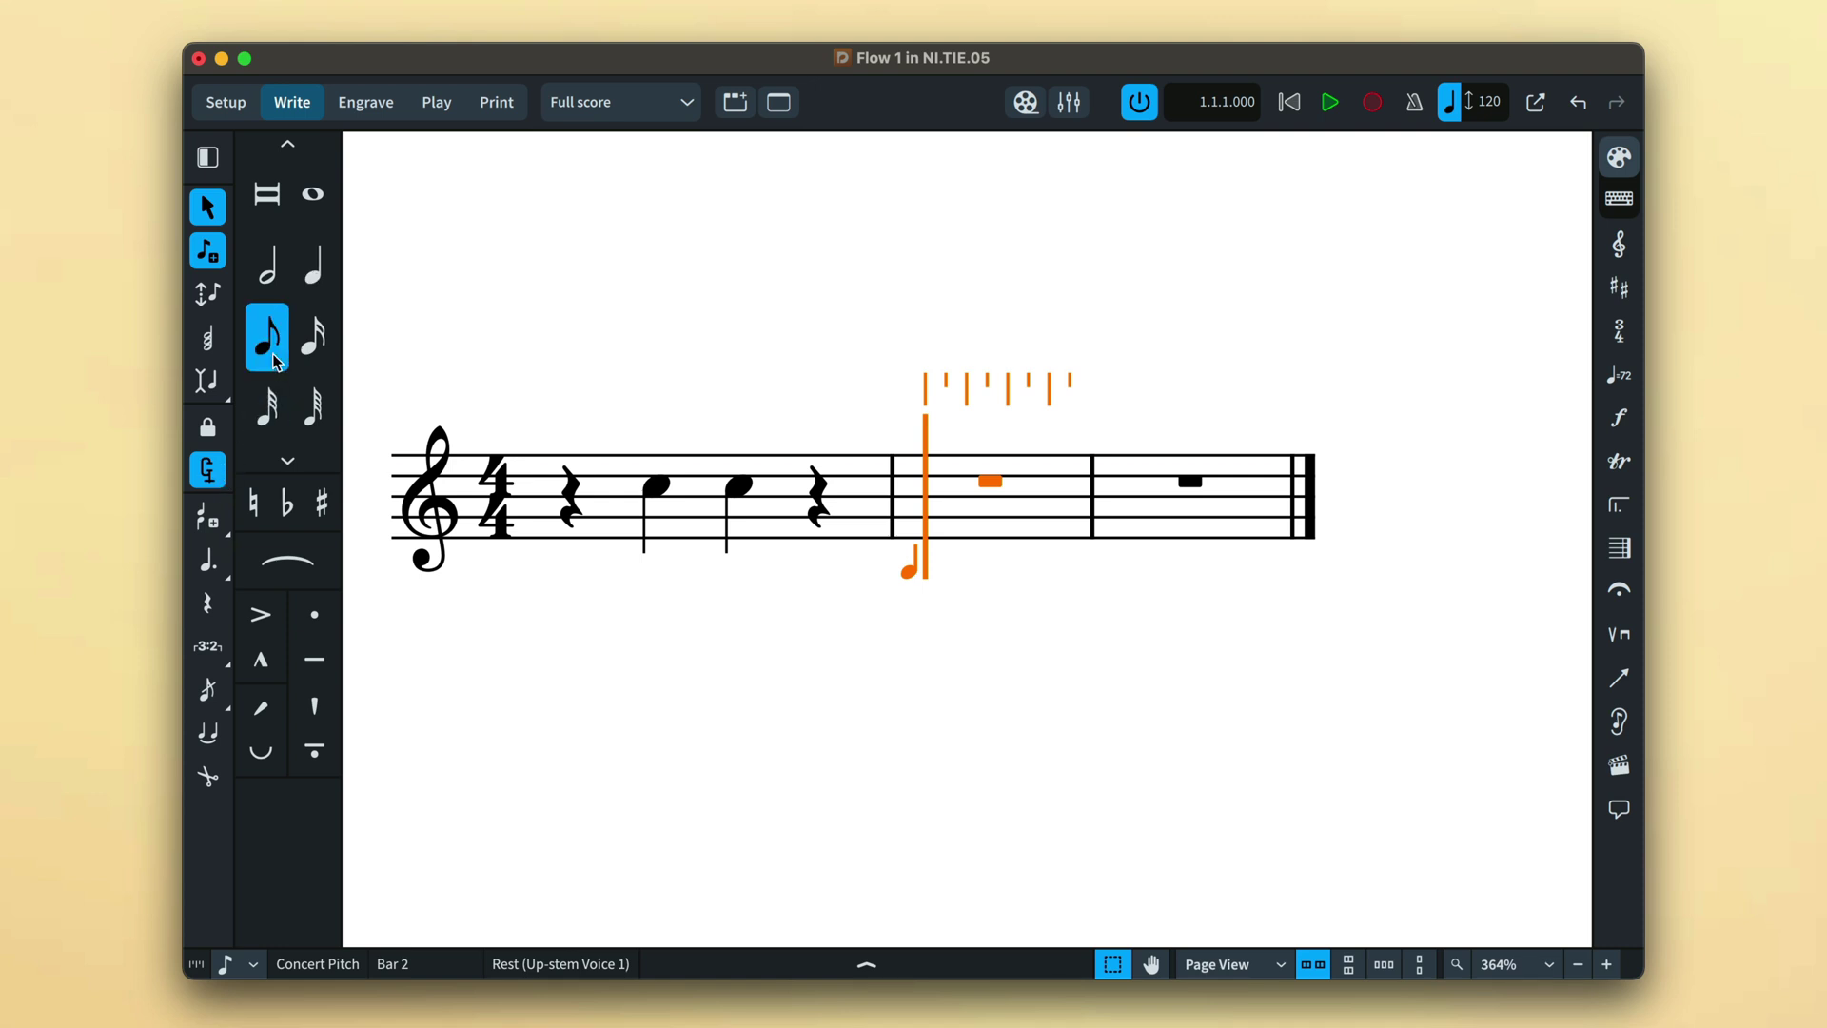
key("c")
left_click(211, 732)
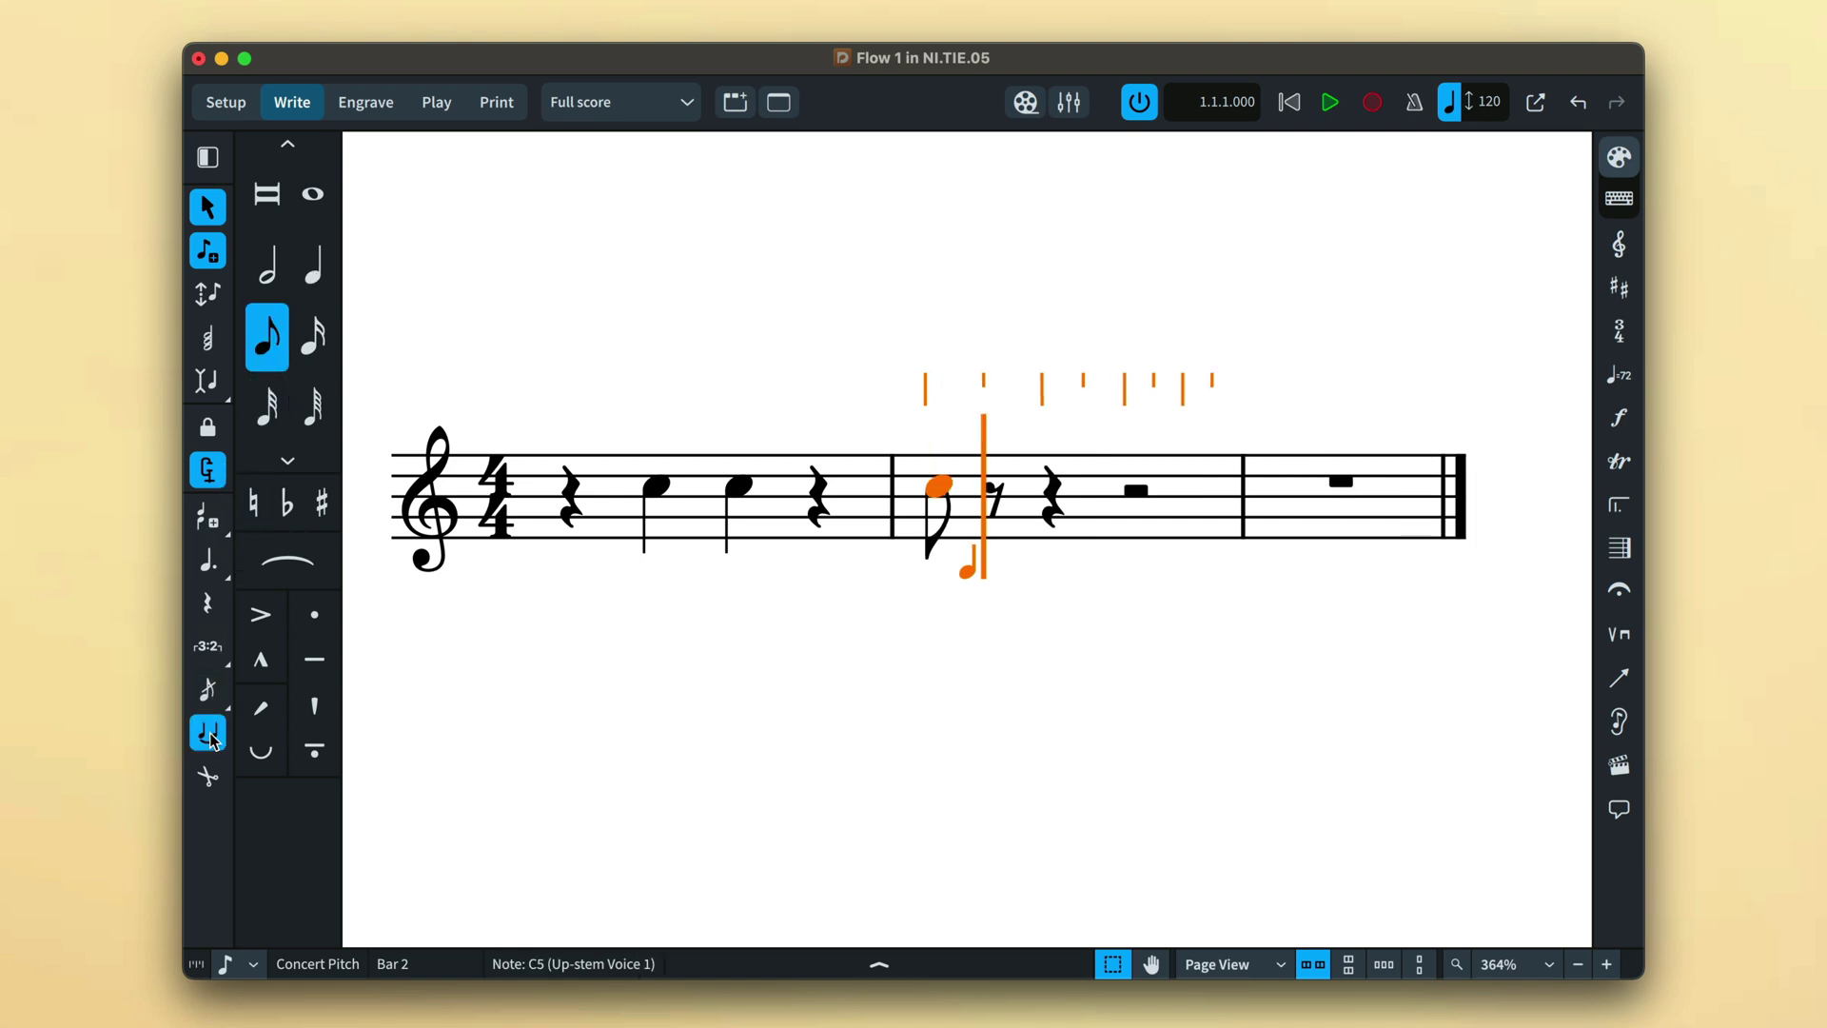
left_click(314, 288)
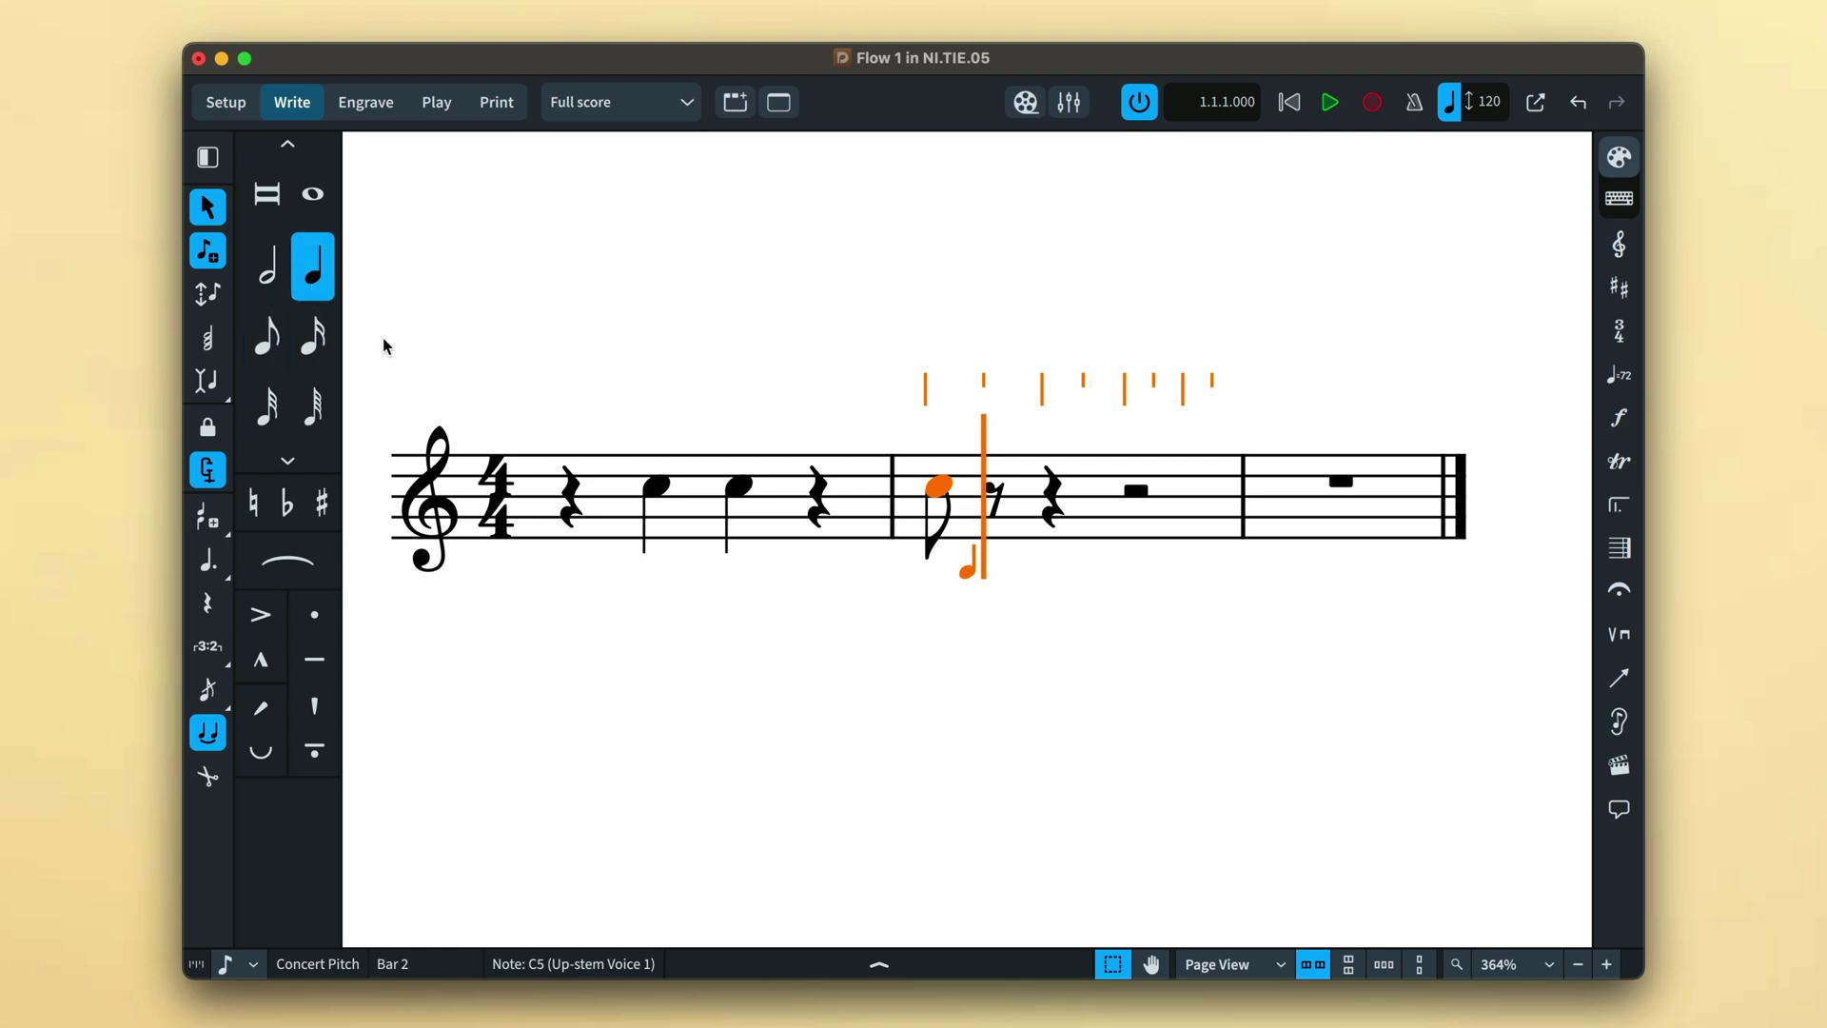
key("c")
key("Escape")
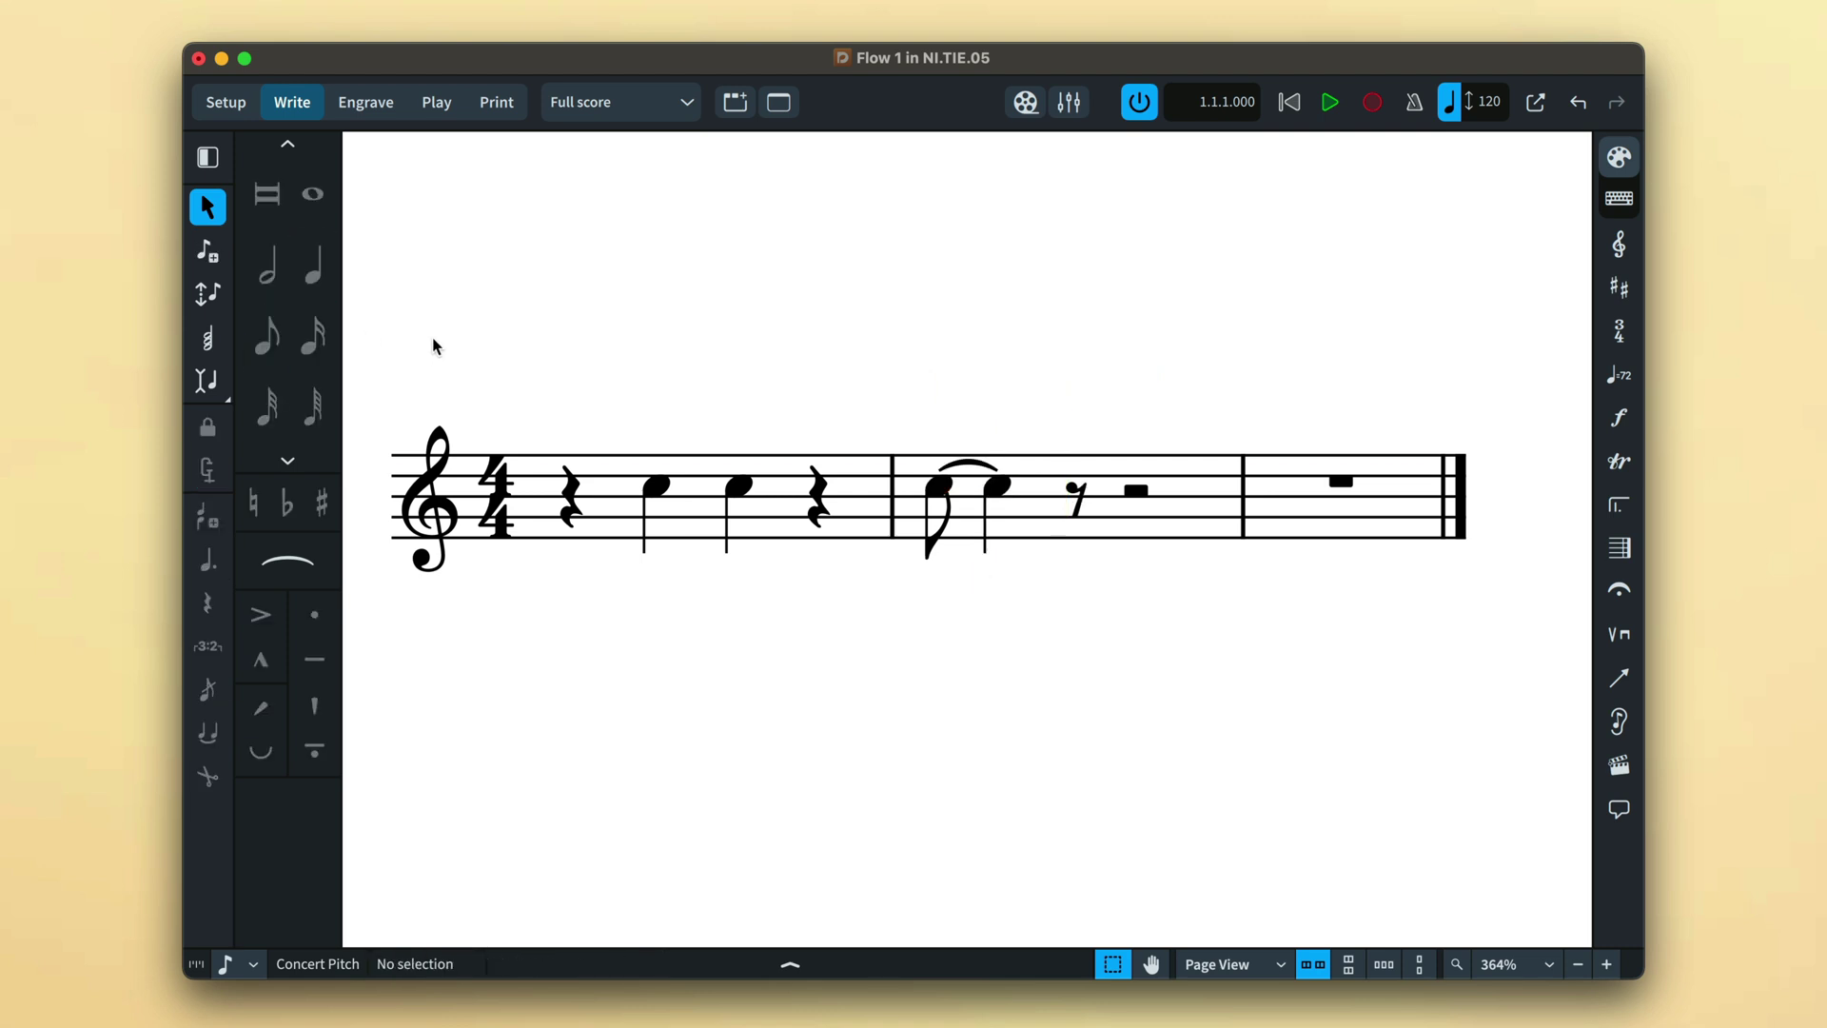